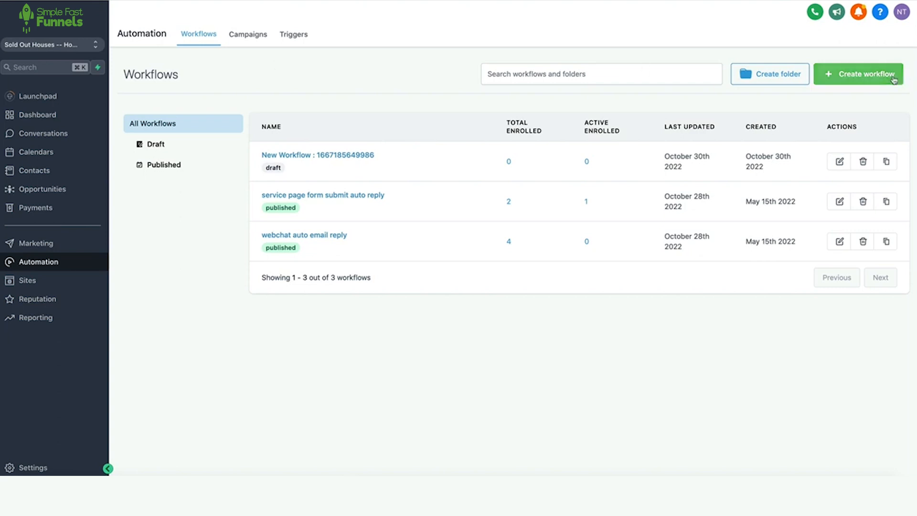
Start a new workflow and look through the campaigns available to import.
left_click(35, 262)
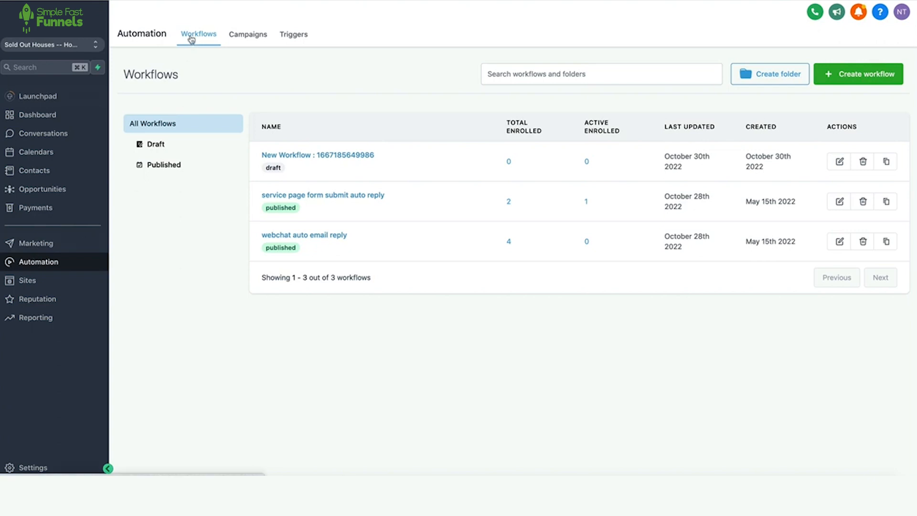
left_click(878, 79)
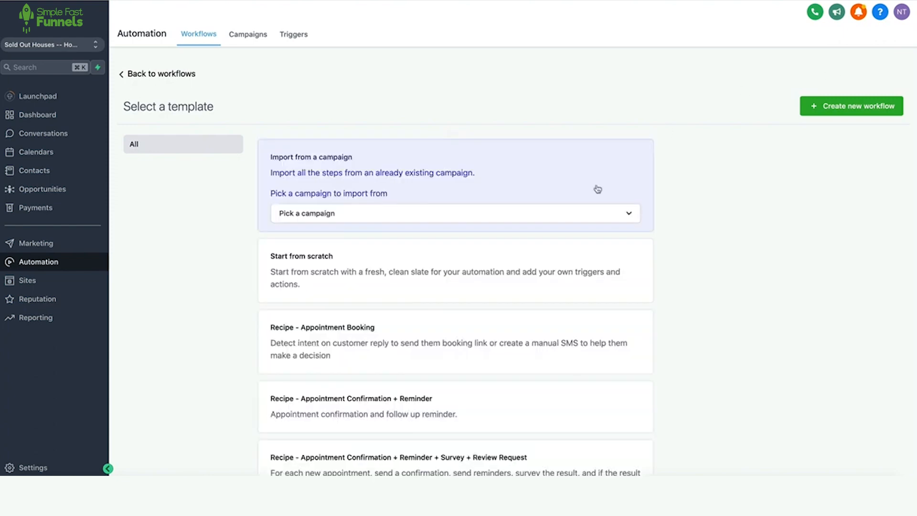
left_click(375, 218)
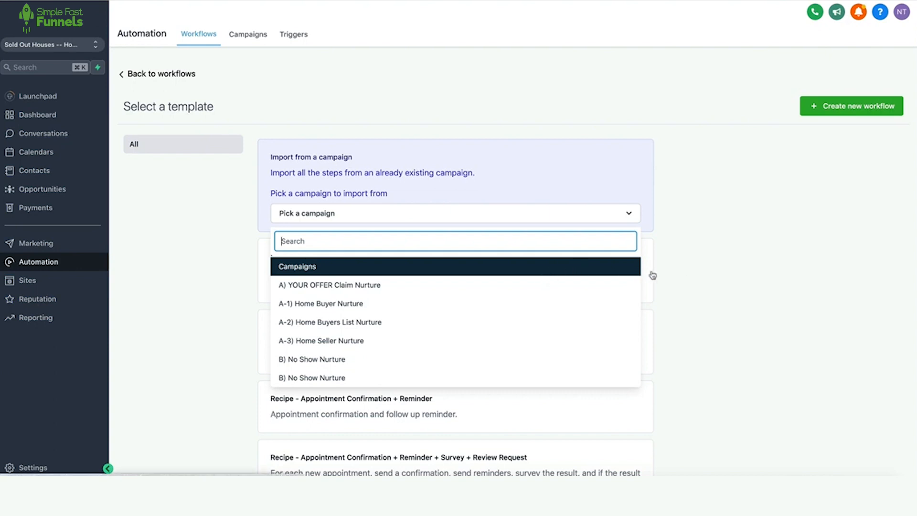
left_click(685, 269)
scroll(684, 268, "down", 2)
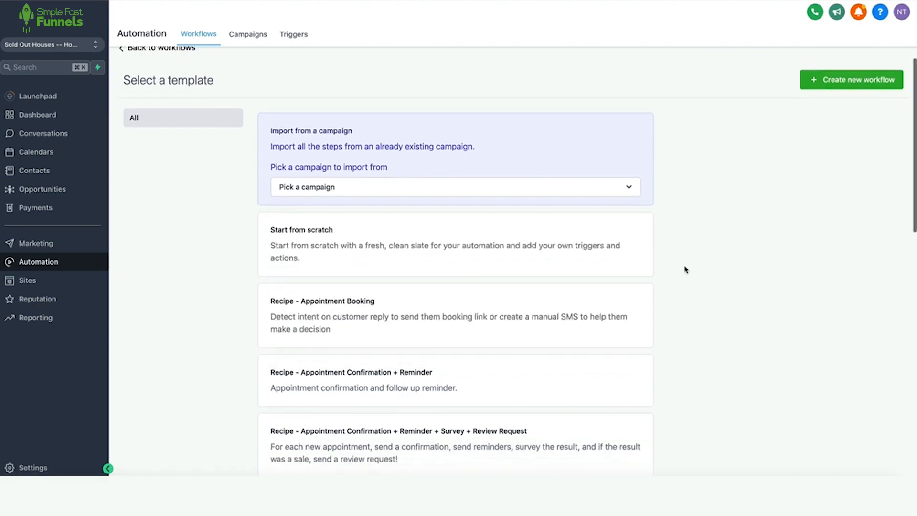
scroll(684, 268, "up", 2)
Skip importing a campaign, choose Start from scratch, and create the blank workflow.
left_click(628, 213)
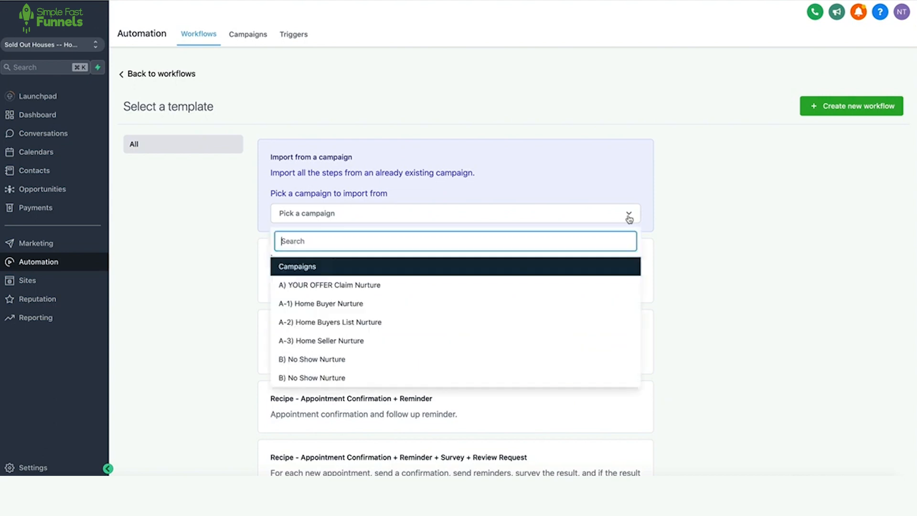
left_click(698, 224)
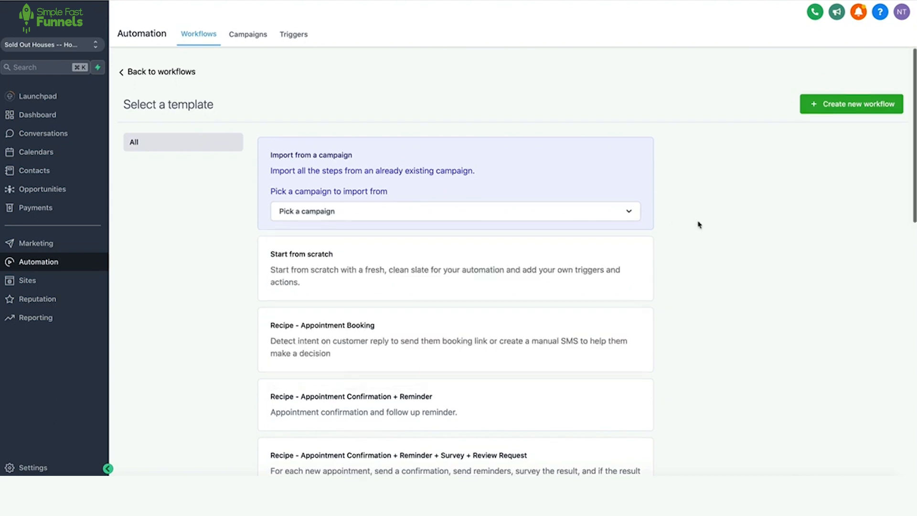
scroll(698, 225, "down", 3)
scroll(453, 208, "up", 2)
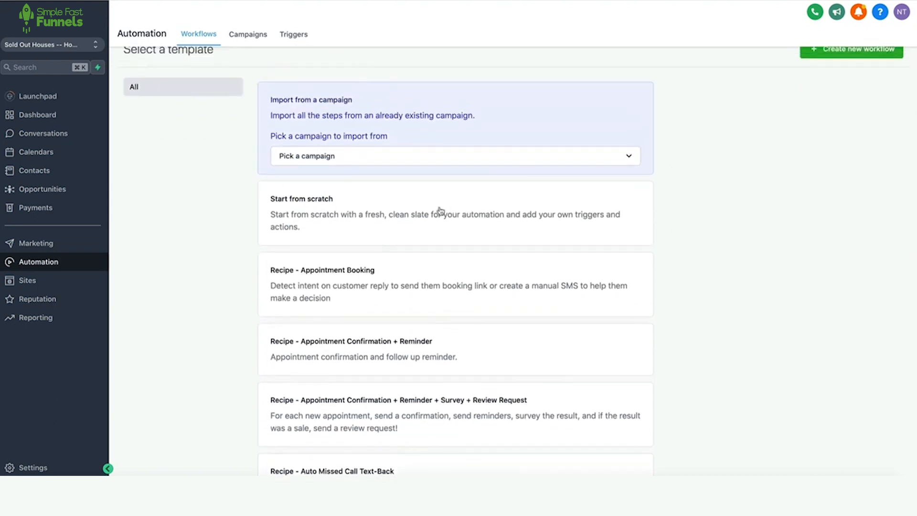
scroll(444, 265, "down", 8)
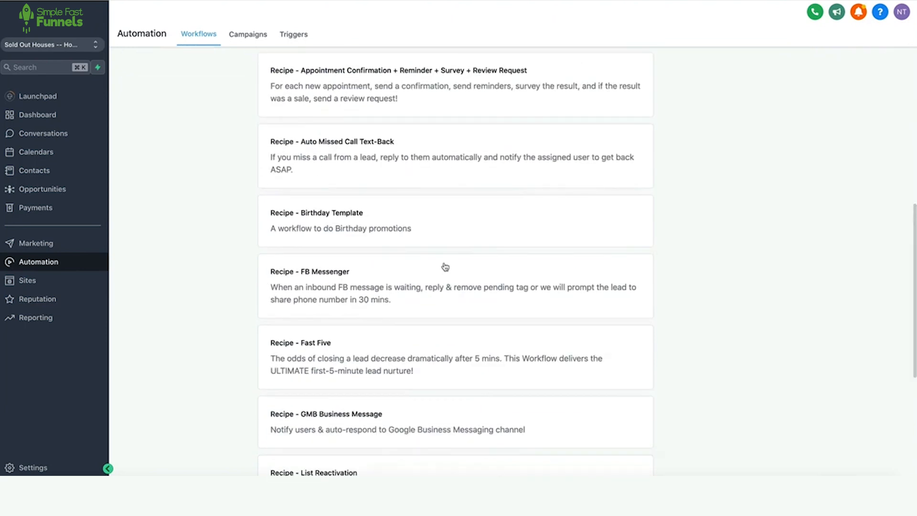
scroll(445, 266, "up", 9)
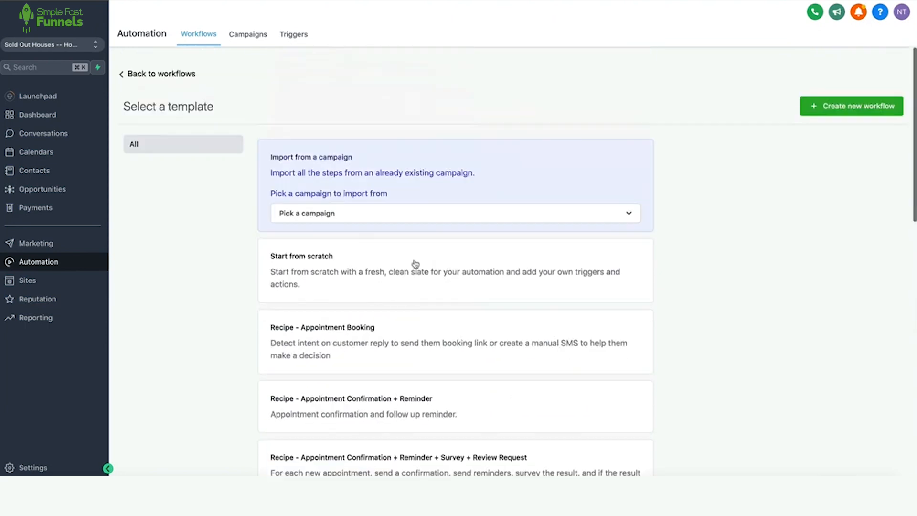
left_click(455, 268)
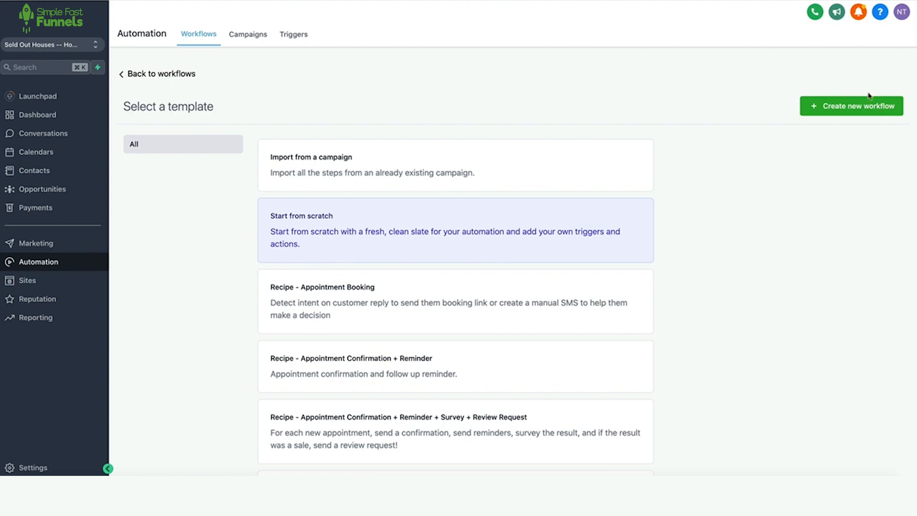
left_click(872, 109)
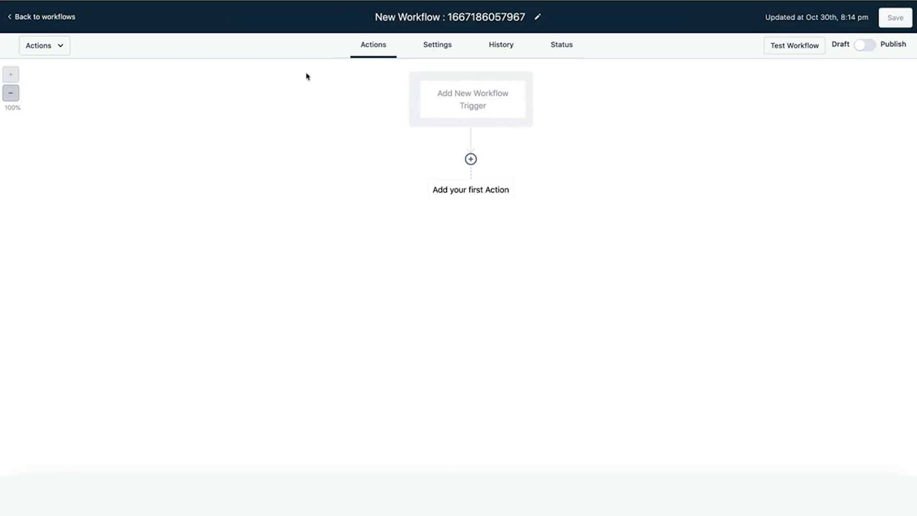
Open the Workflow Trigger panel for the new blank workflow.
left_click(454, 16)
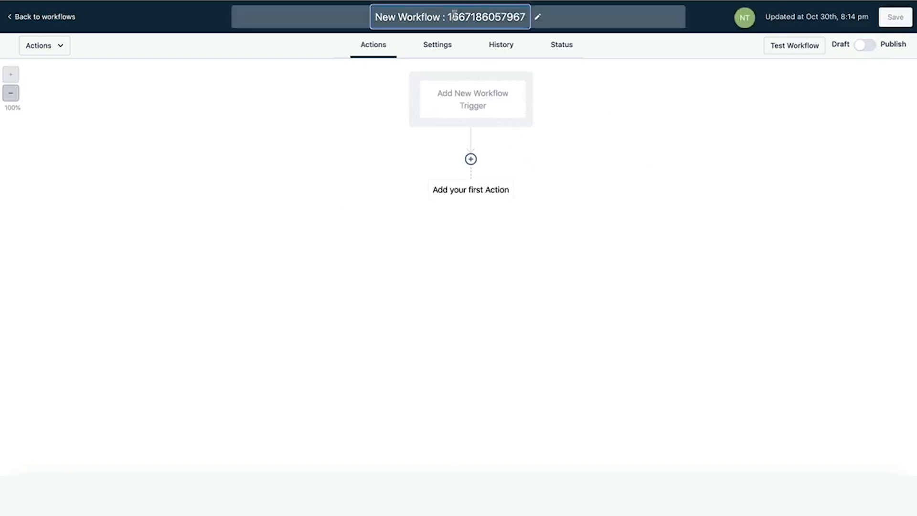
left_click(475, 93)
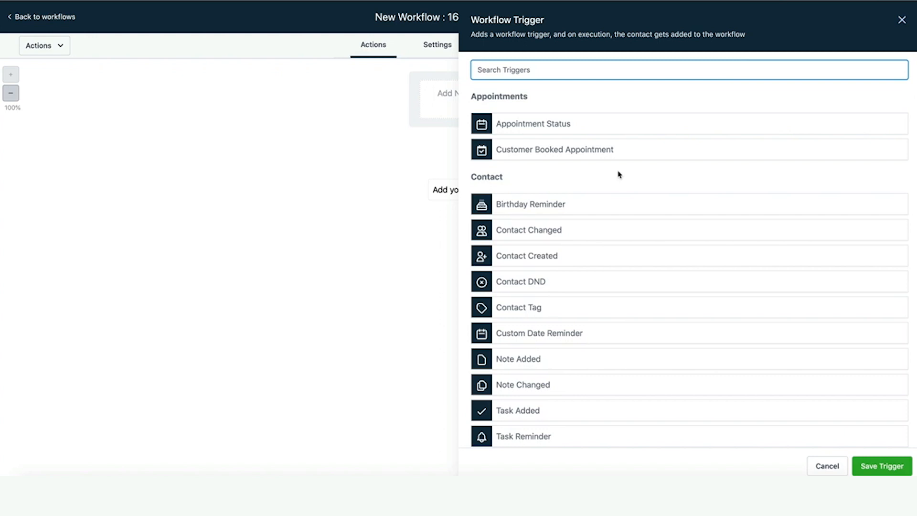
Add a Form Submitted trigger filtered to the Home Buyer Info Form and save it.
type("fo")
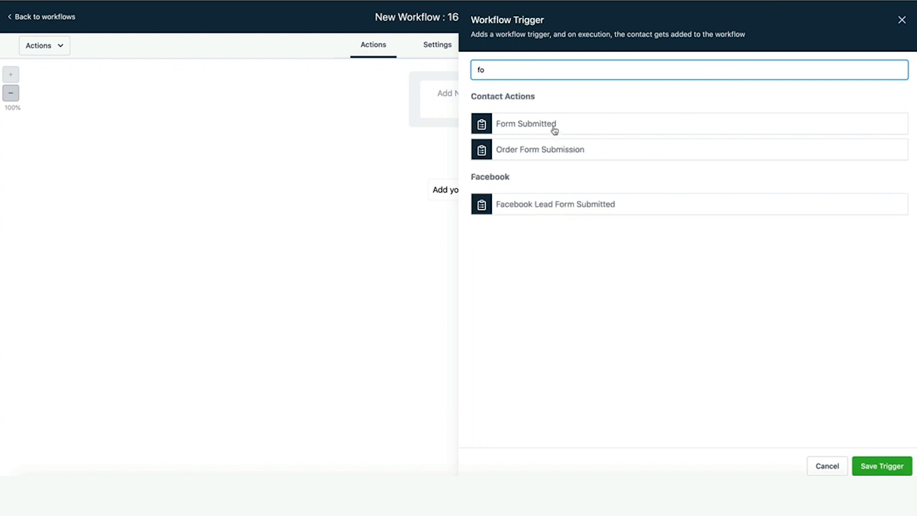
left_click(552, 128)
left_click(550, 147)
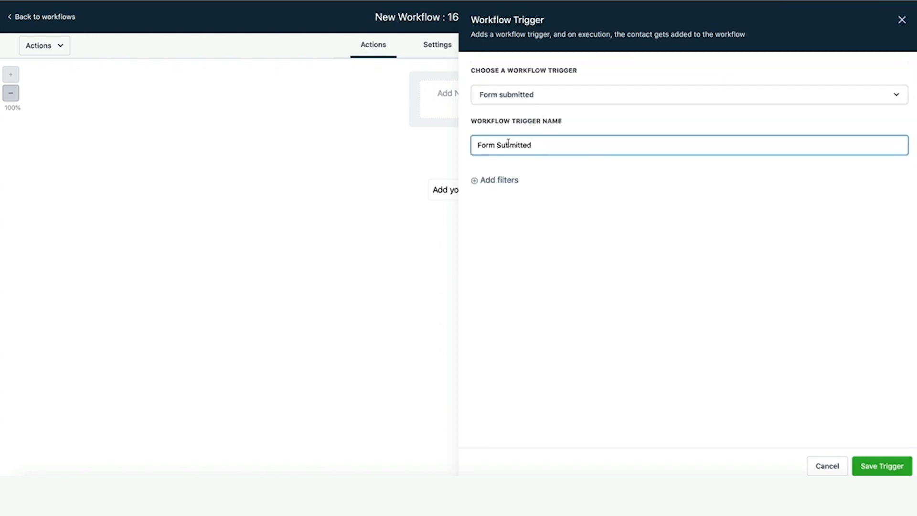
left_click(499, 186)
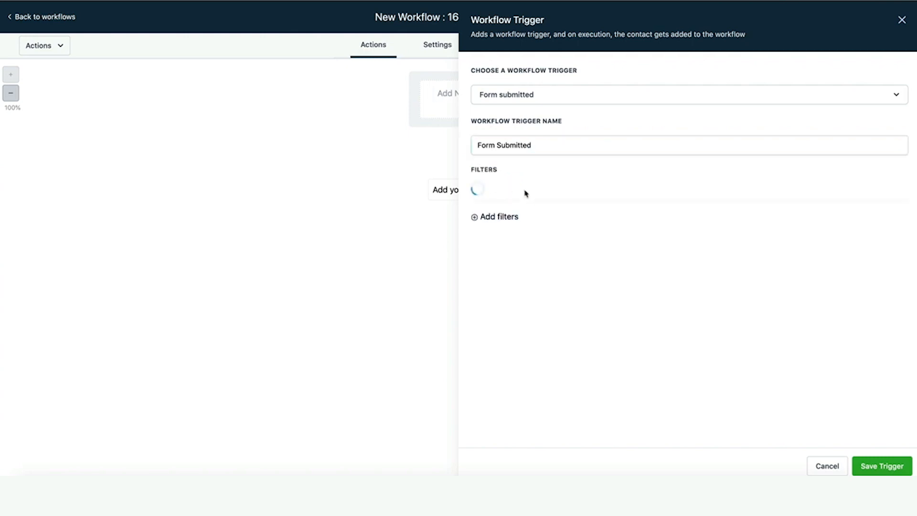
left_click(538, 196)
left_click(515, 264)
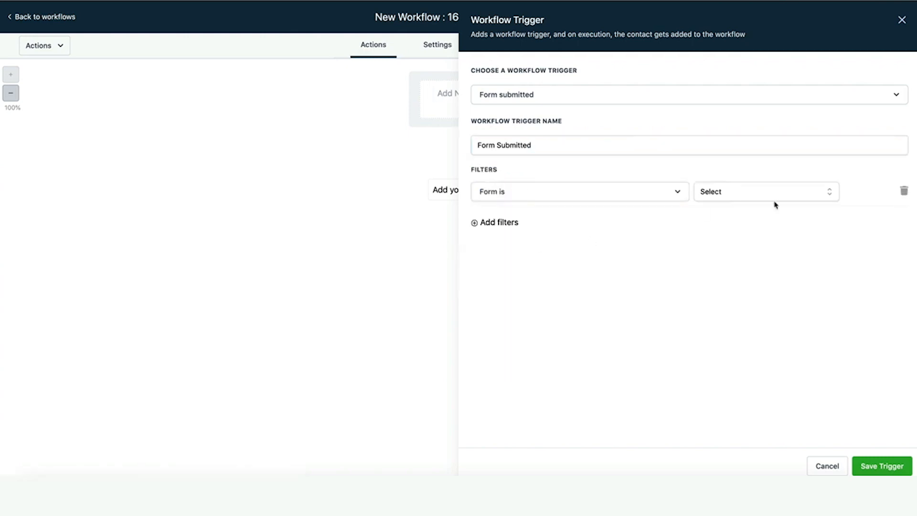
left_click(769, 194)
scroll(740, 272, "down", 2)
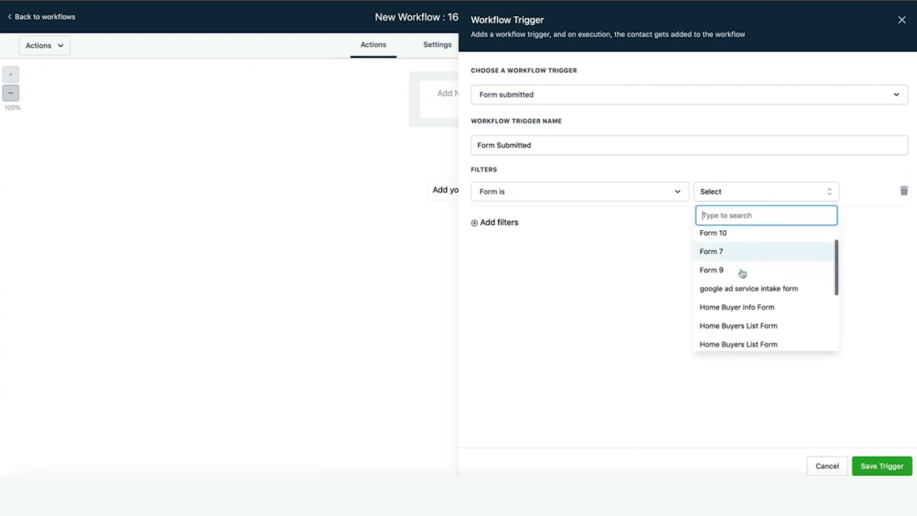
left_click(759, 298)
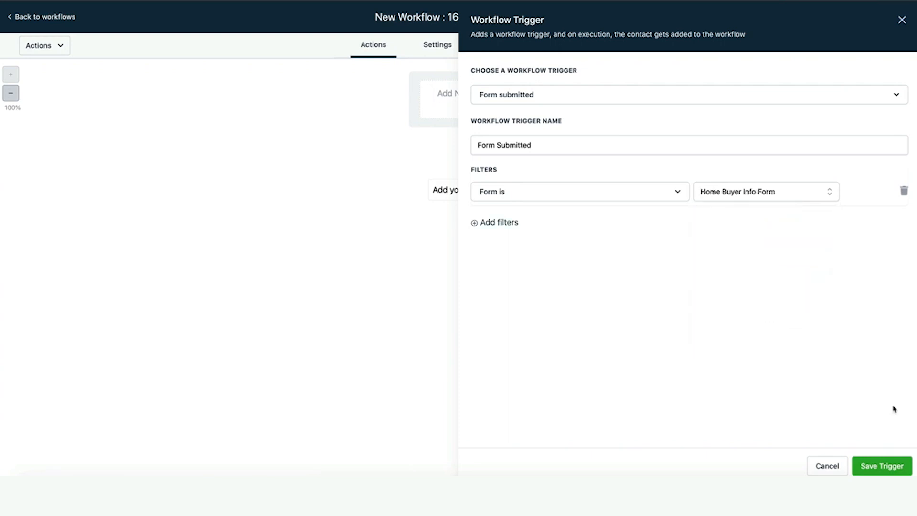
left_click(881, 467)
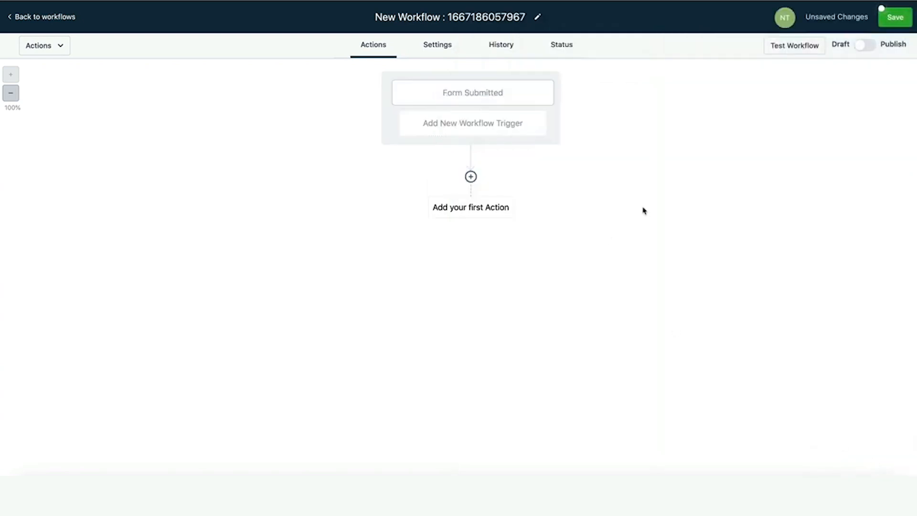
Add a Create Or Update Opportunity action in pipeline 'buyer leads from website', stage 'sign up'.
left_click(472, 178)
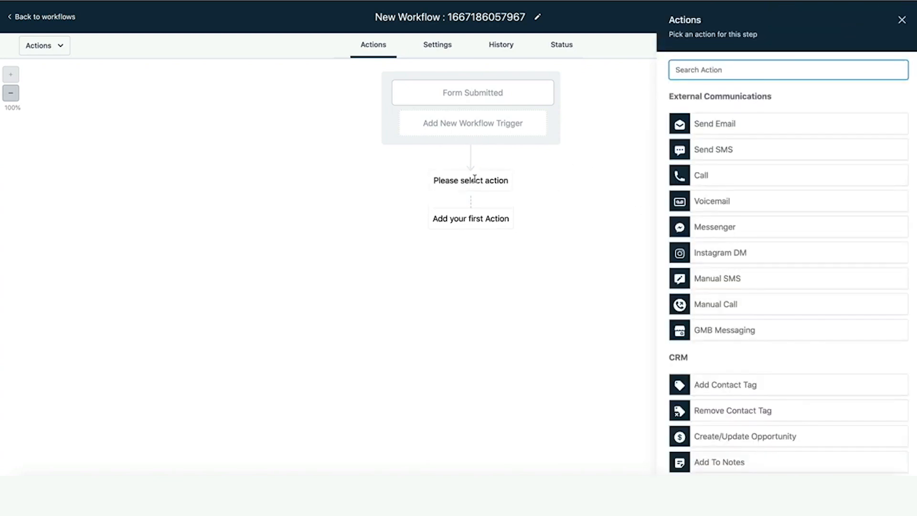
scroll(733, 220, "down", 2)
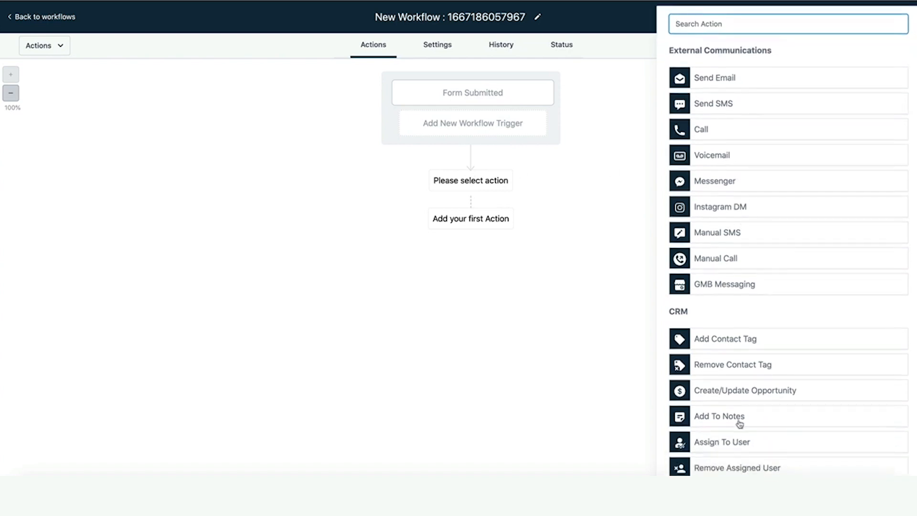
left_click(739, 398)
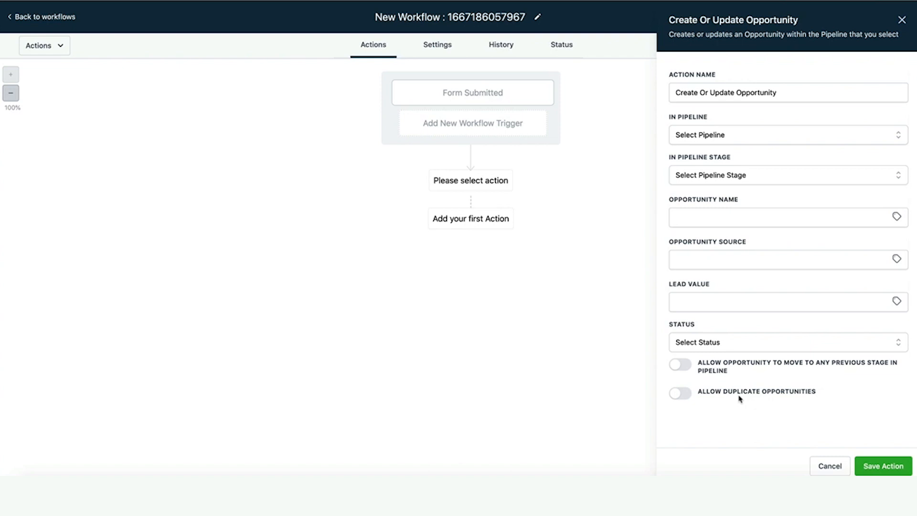
left_click(793, 136)
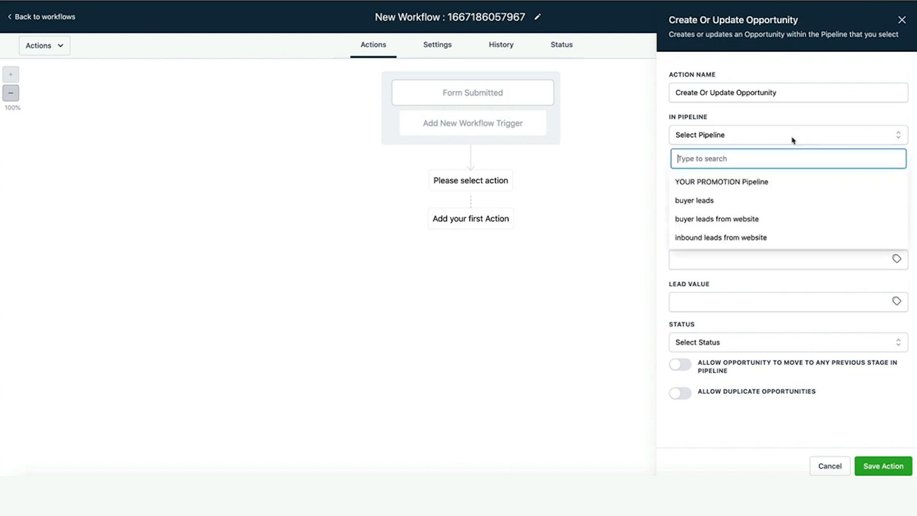
left_click(747, 220)
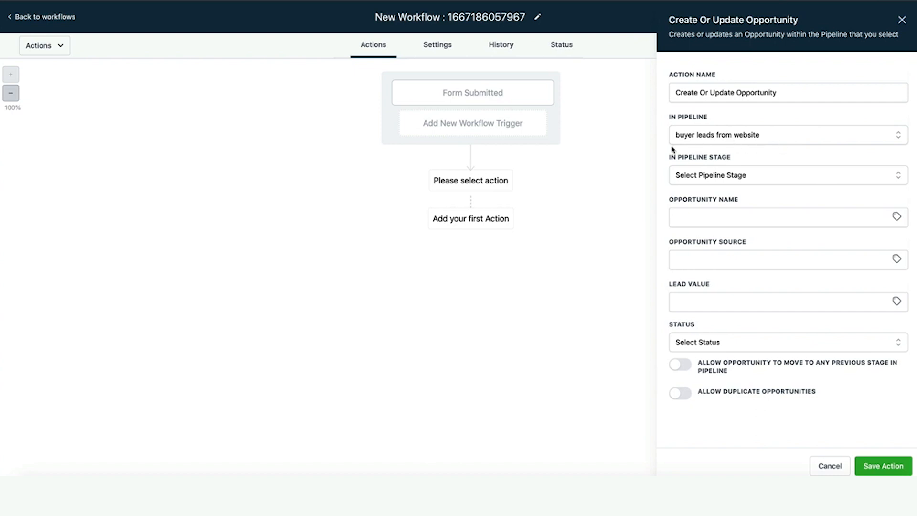
left_click(718, 182)
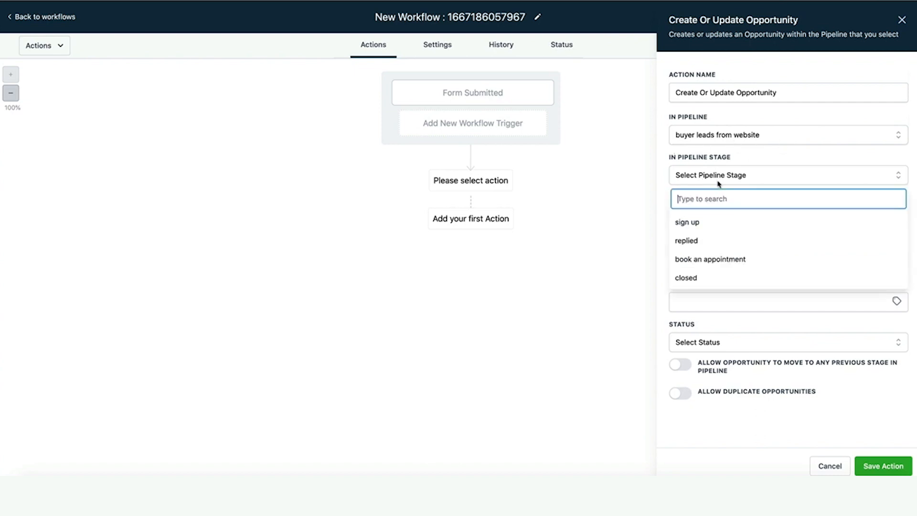
left_click(706, 221)
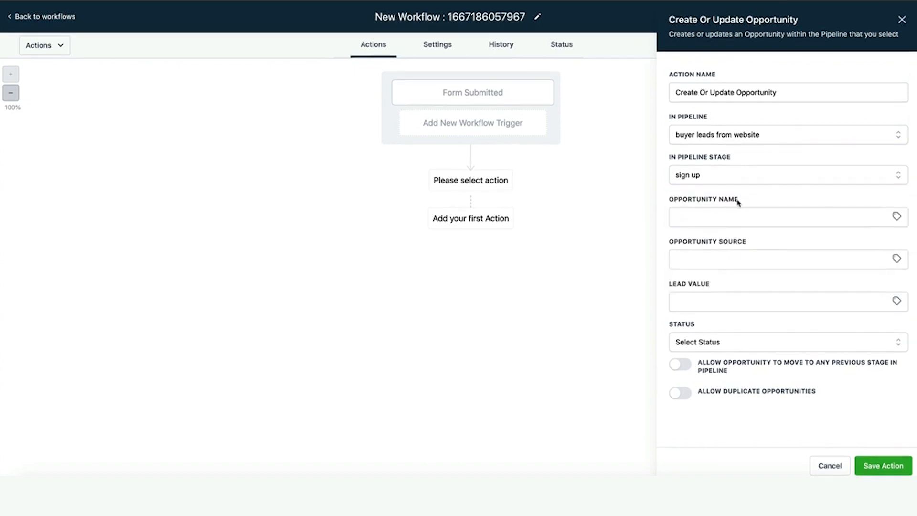
Name the opportunity with the contact's name value, set source to 'website', and save the action.
left_click(724, 219)
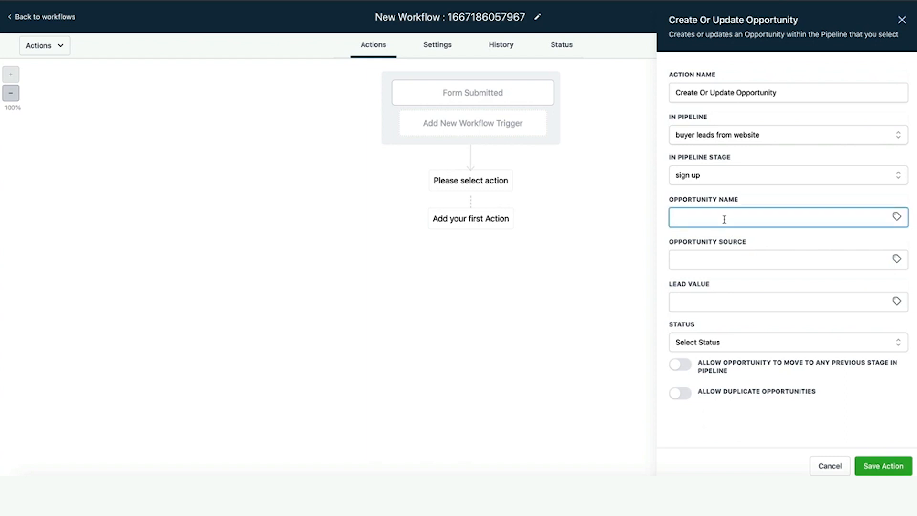
type("website lead")
left_click(896, 216)
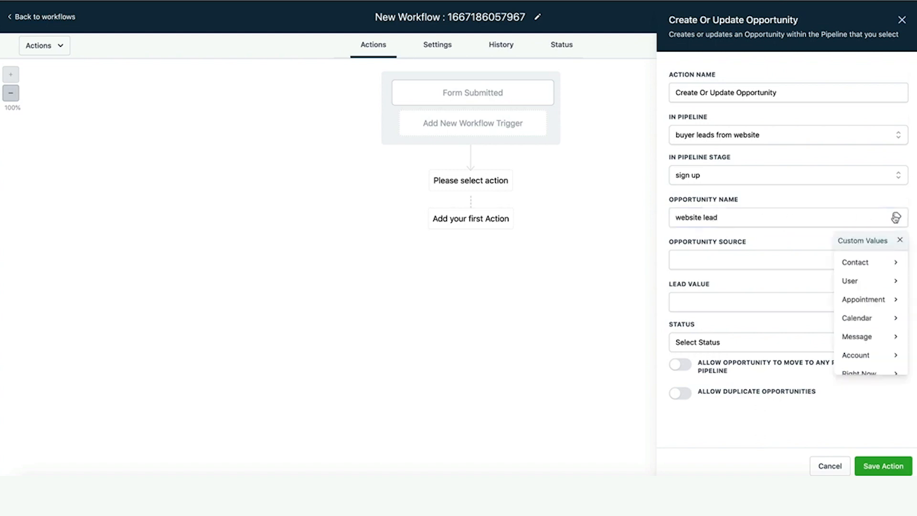
left_click(866, 263)
left_click(866, 264)
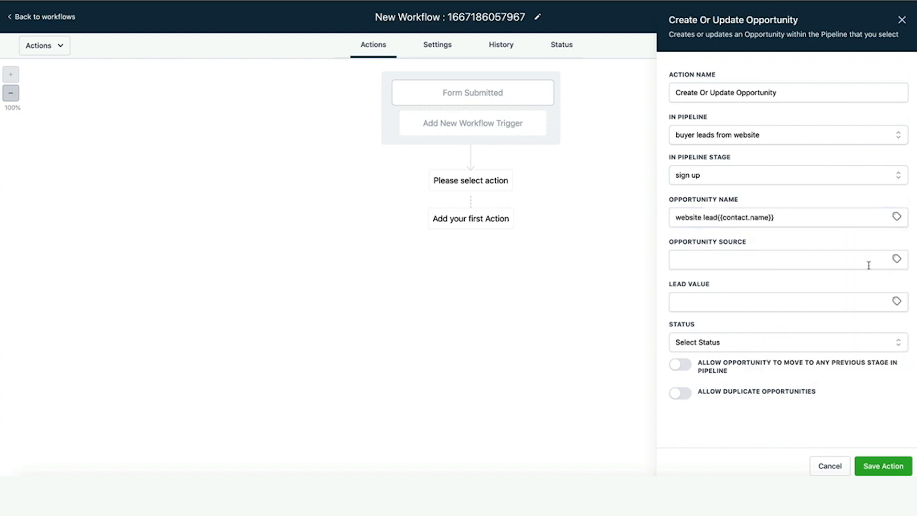
left_click(718, 217)
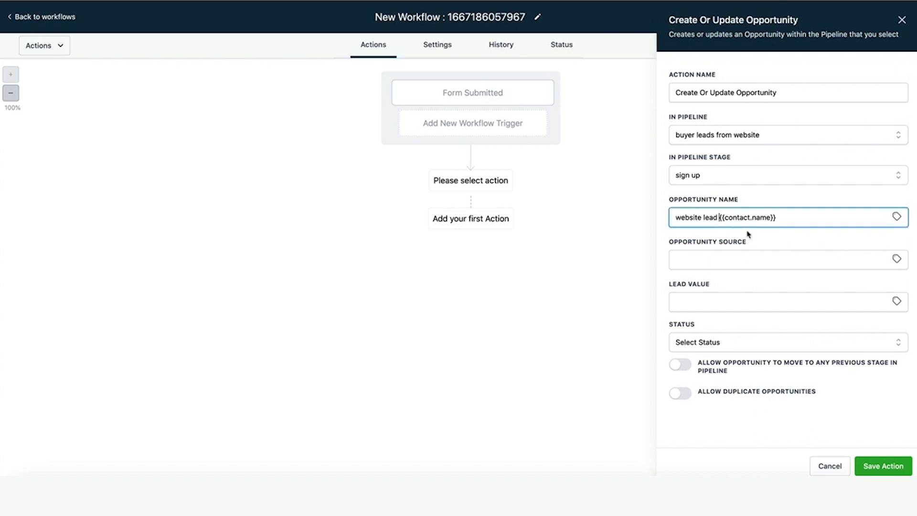
left_click(742, 261)
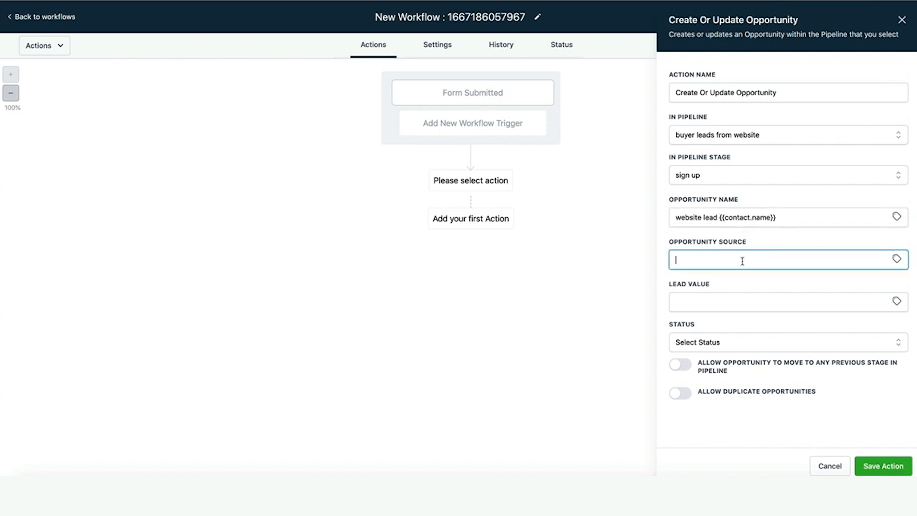
type("w")
left_click(787, 287)
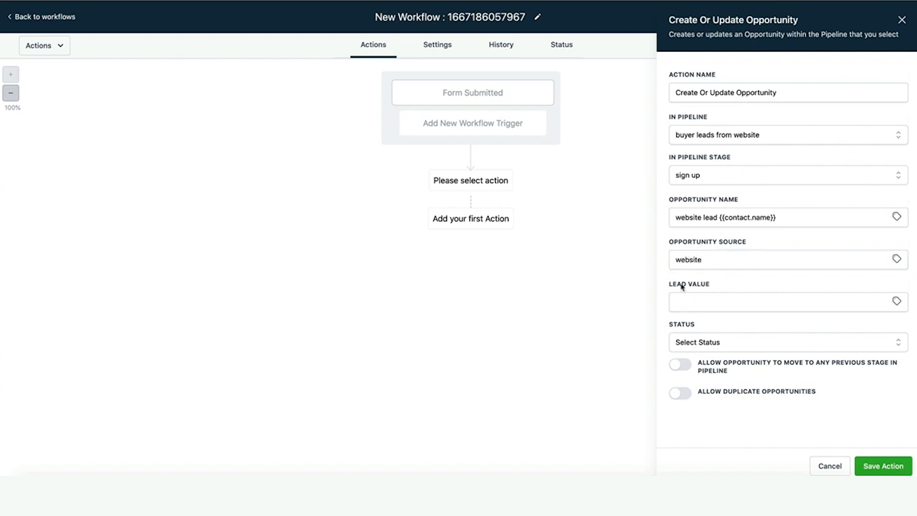
left_click(884, 466)
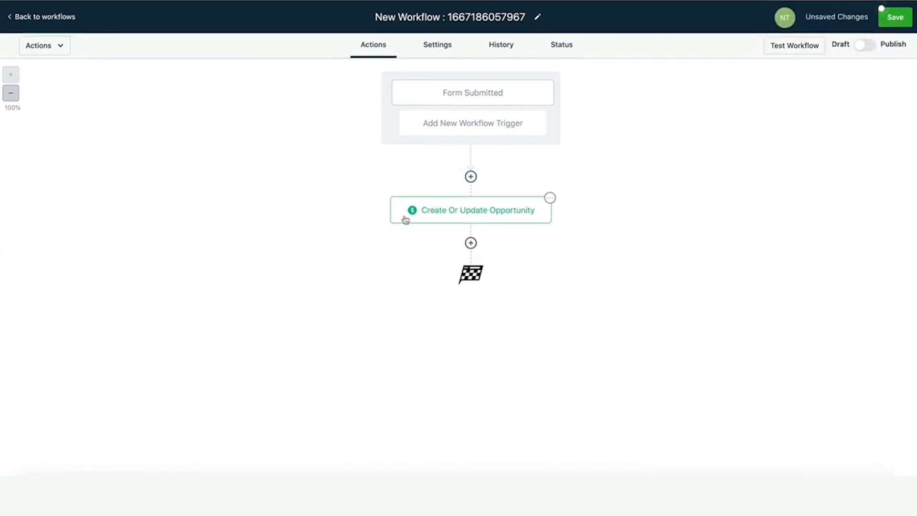
Add a Send Email step with the sender name and a saved sender address.
left_click(470, 243)
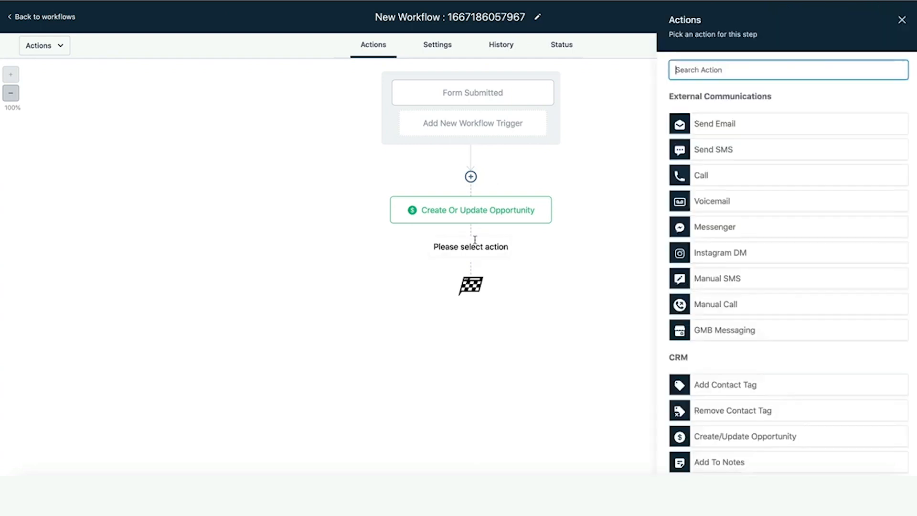
left_click(695, 124)
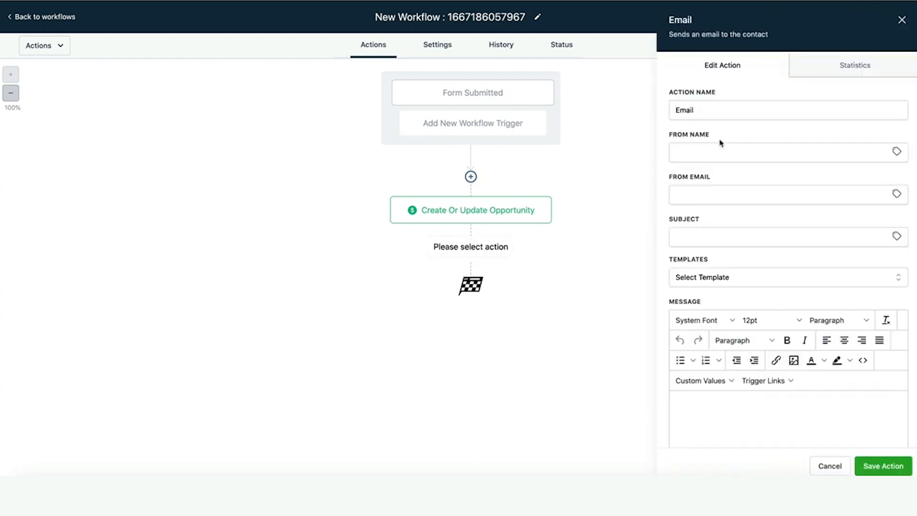
left_click(717, 150)
type("Nick")
key("Tab")
type("n")
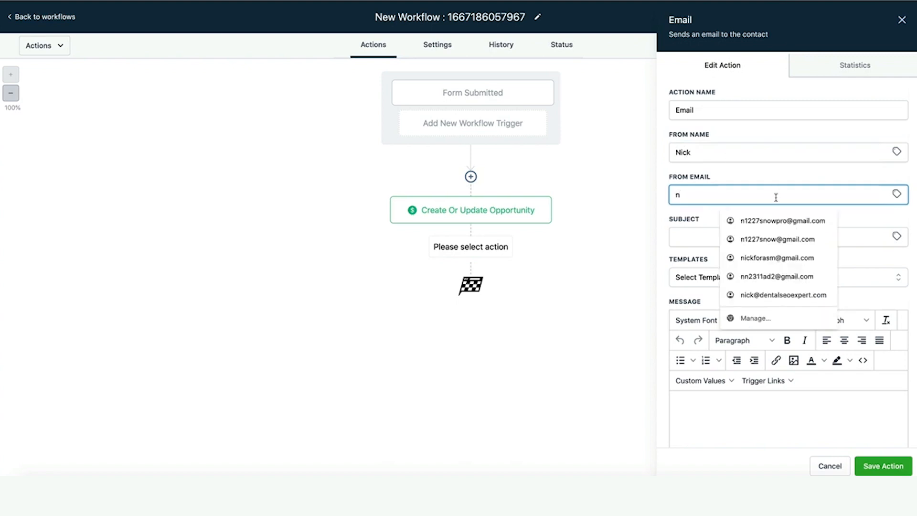
left_click(783, 240)
Set subject 'Thanks for signing up', paste it twice into the message, and save the email.
left_click(732, 234)
type("Thanks f")
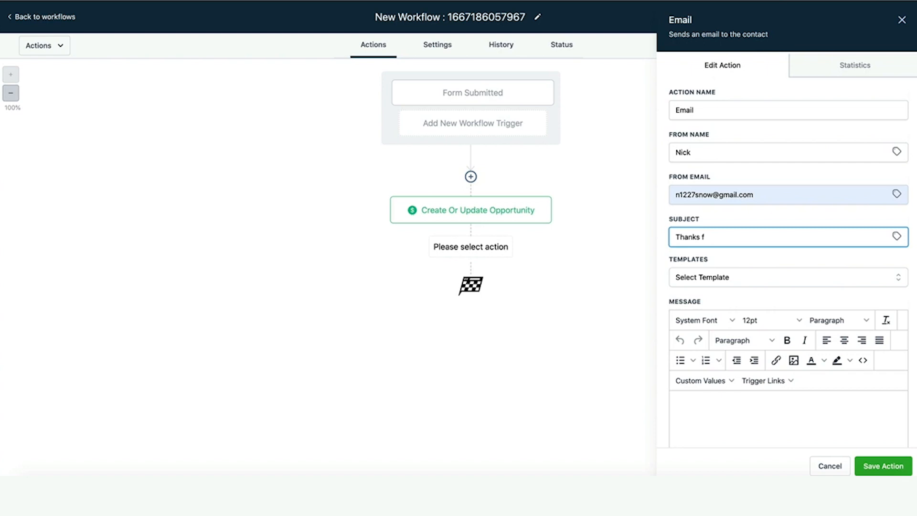
type("or signing up")
key("ctrl+a")
key("ctrl+c")
left_click(738, 400)
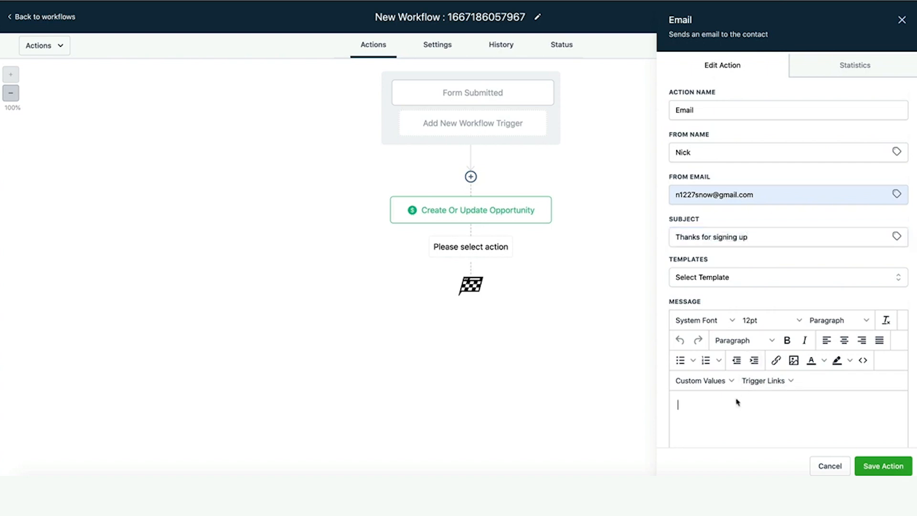
key("ctrl+v")
key("Return")
key("ctrl+v")
scroll(796, 393, "down", 4)
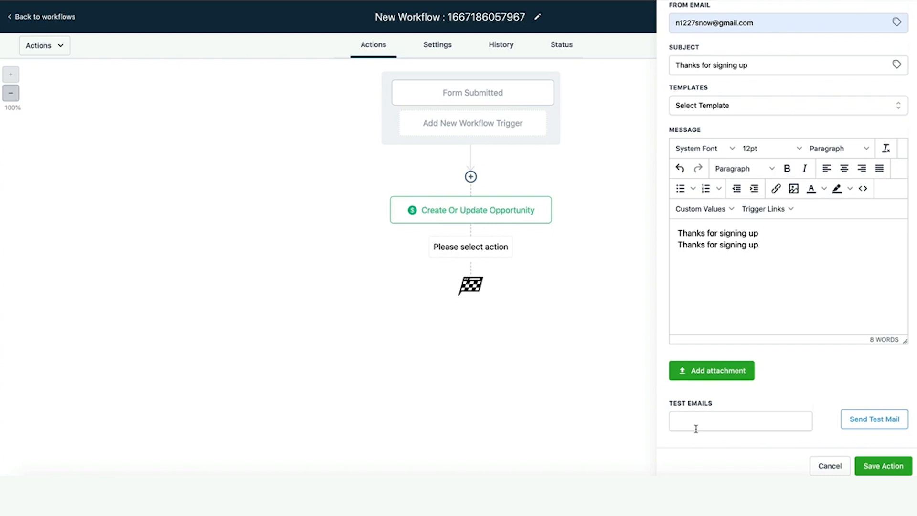
left_click(883, 468)
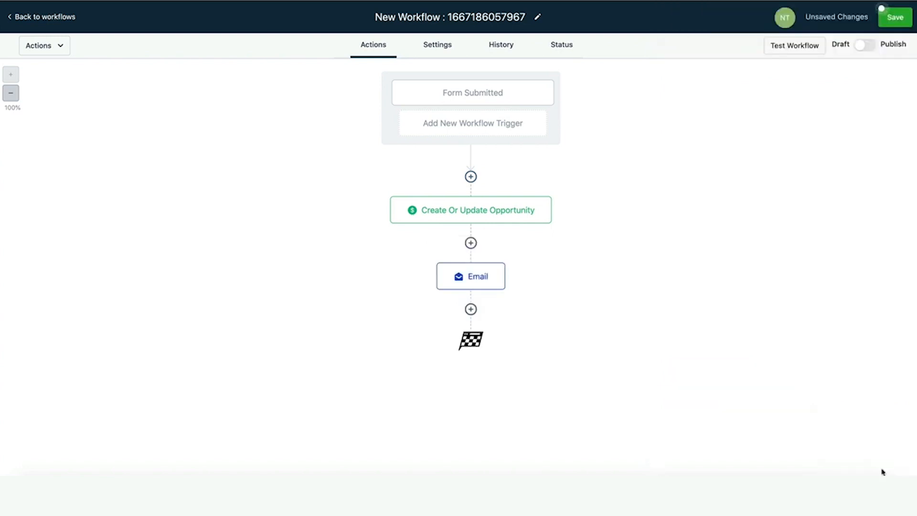
left_click(472, 308)
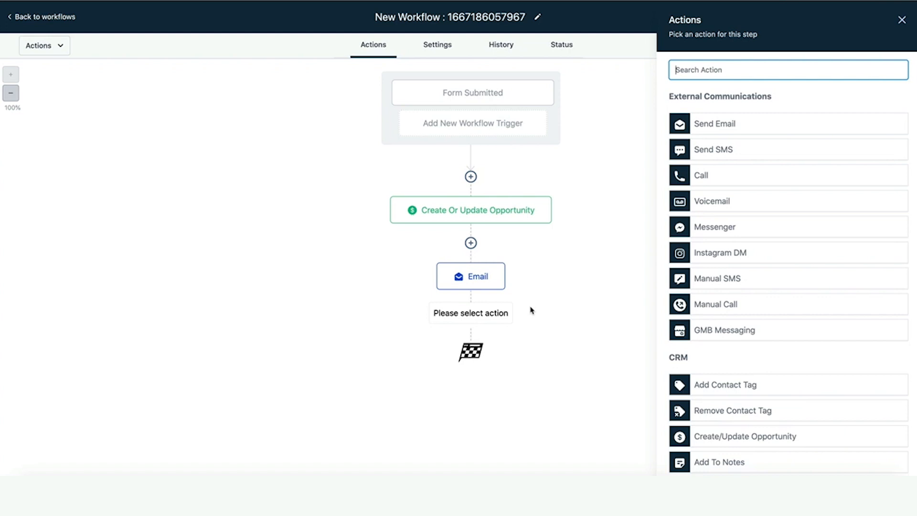
Add a Send SMS step with the message 'thanks for signing up' and save it.
left_click(734, 148)
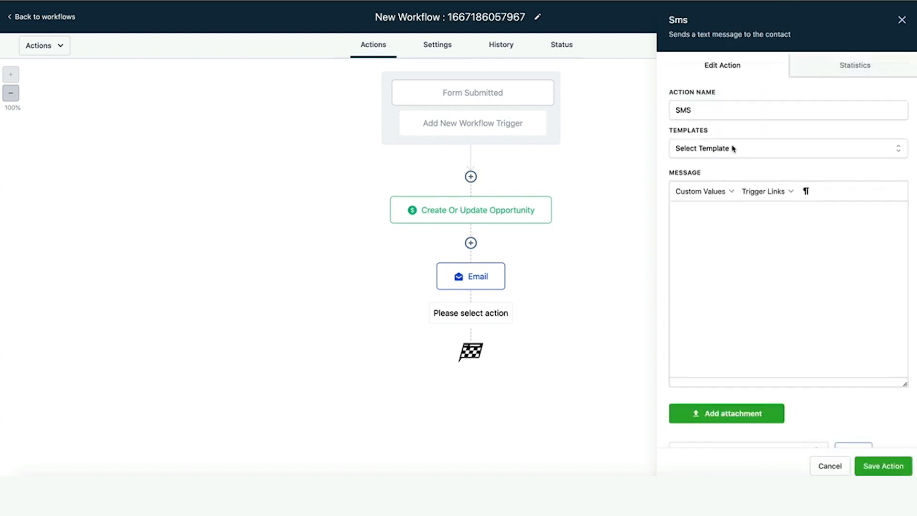
left_click(716, 277)
type("thanks f")
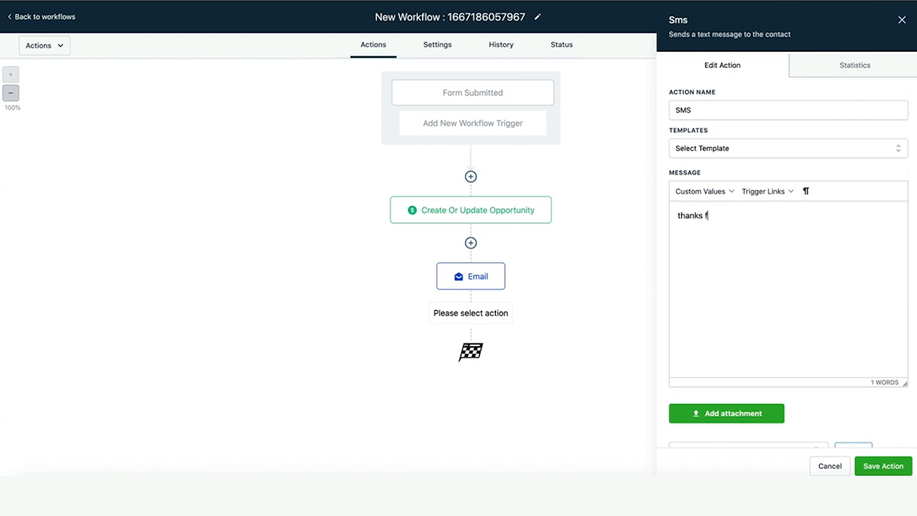
type("or signing up")
left_click(883, 466)
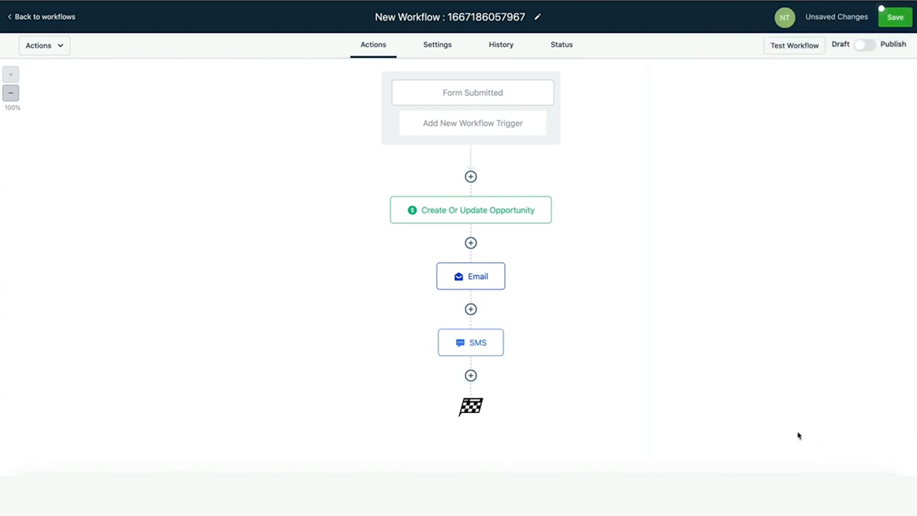
Insert a Wait step of 1 day after the SMS and save it.
left_click(471, 376)
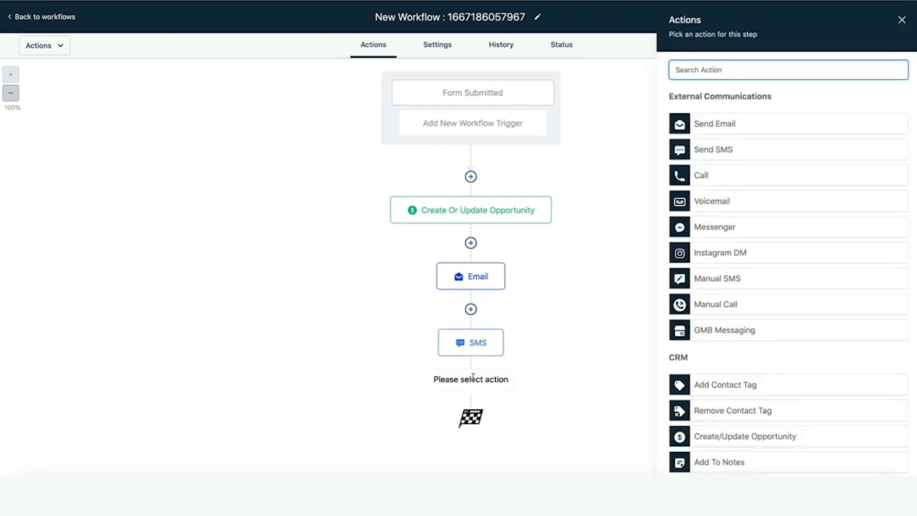
type("w")
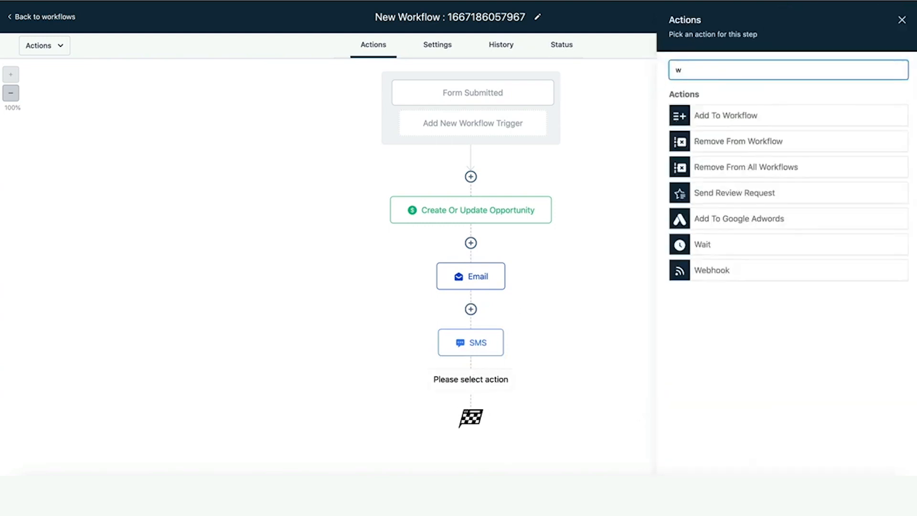
left_click(723, 246)
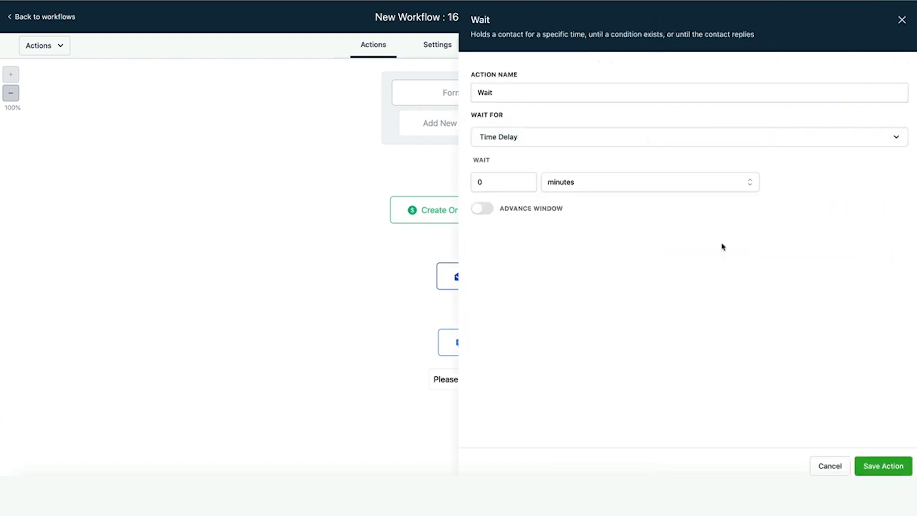
left_click(505, 185)
type("1")
left_click(588, 185)
left_click(577, 244)
left_click(876, 463)
scroll(666, 358, "down", 1)
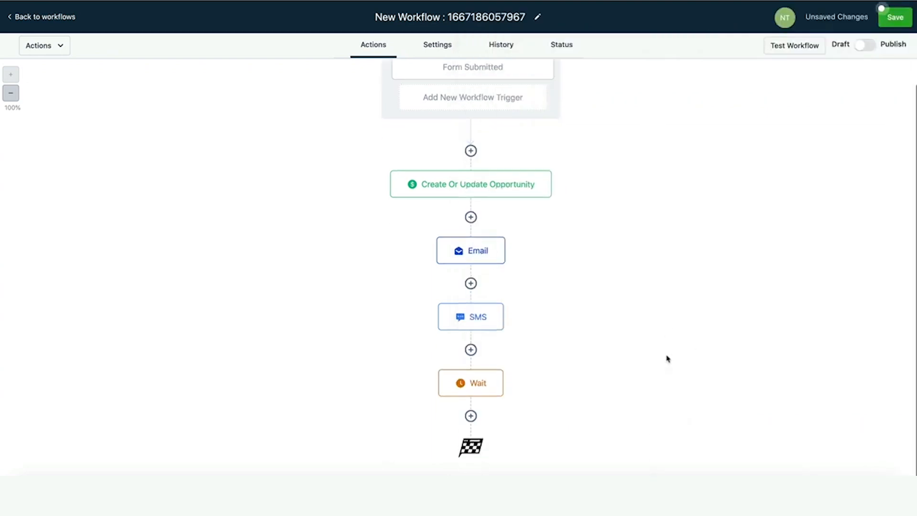
Add a Send Email step after the Wait with a sender name and saved sender address.
left_click(471, 415)
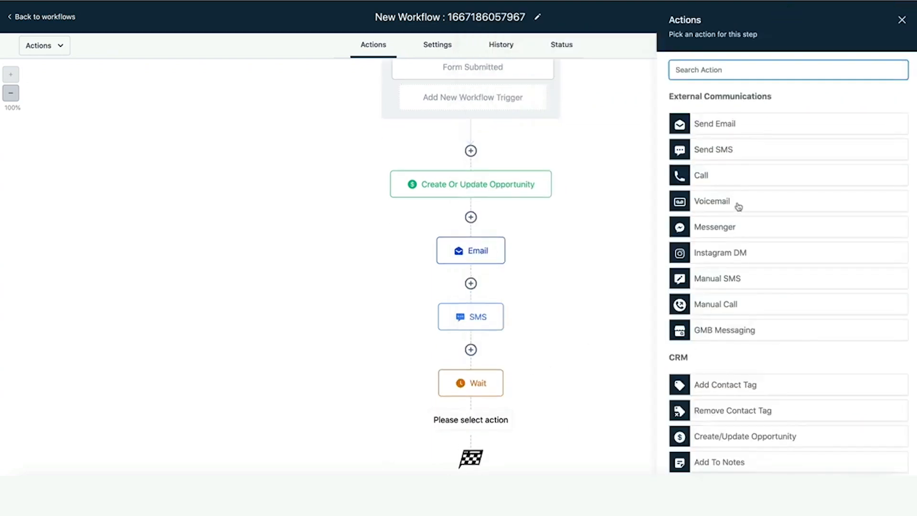
scroll(738, 209, "down", 1)
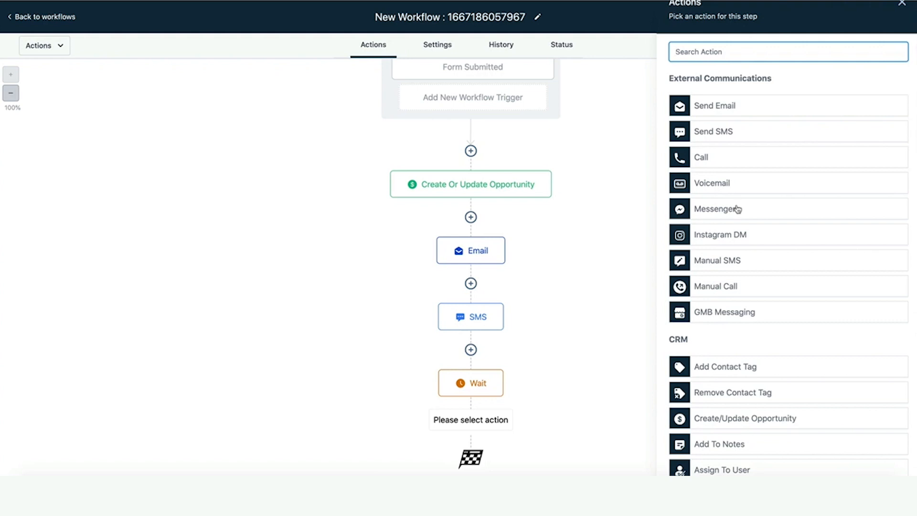
scroll(743, 295, "up", 1)
left_click(746, 130)
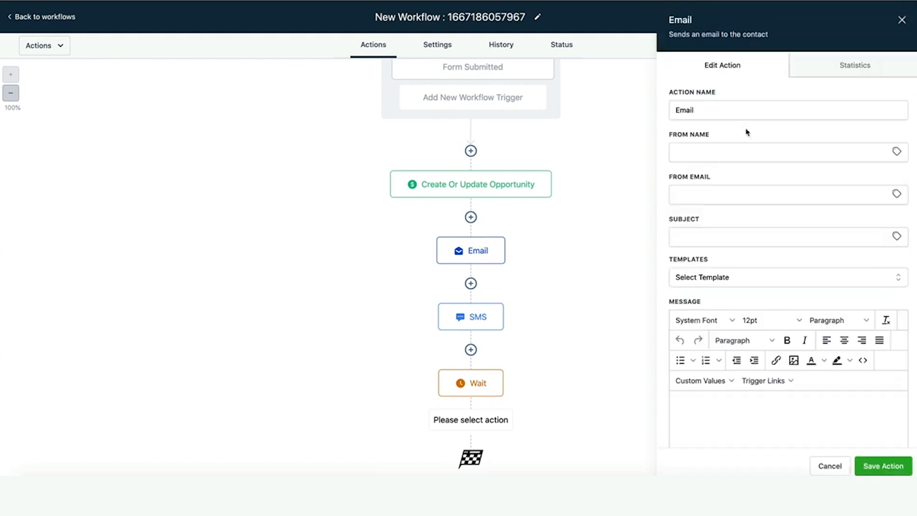
left_click(720, 144)
type("w")
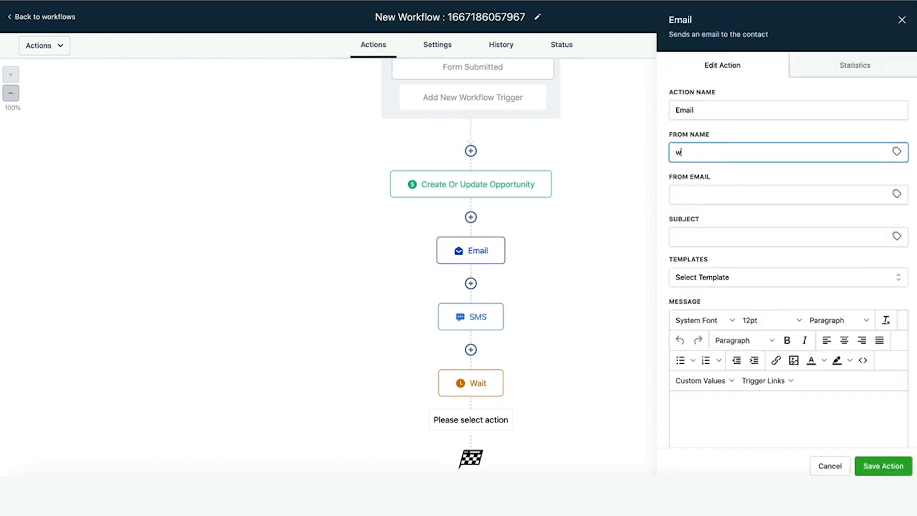
key("Tab")
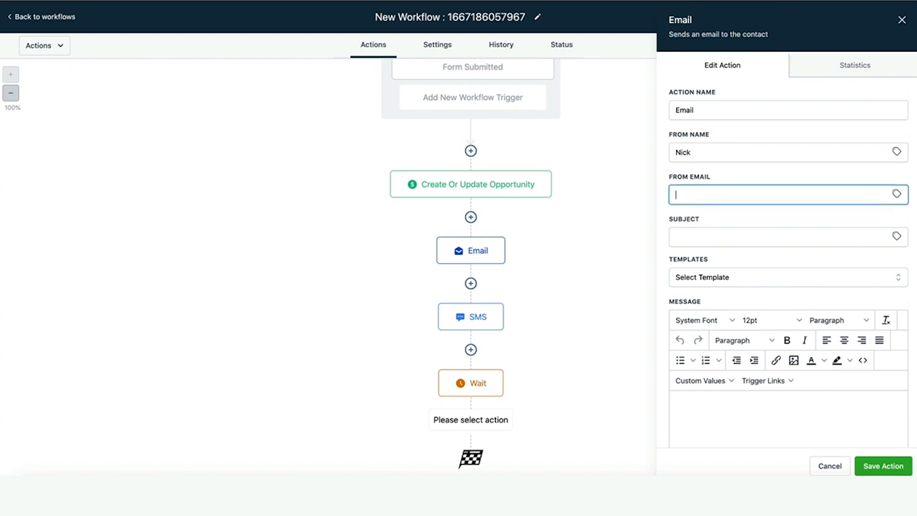
left_click(722, 193)
left_click(758, 220)
key("ctrl+a")
Set the subject and message to 'follow-up' and save the email step.
left_click(756, 244)
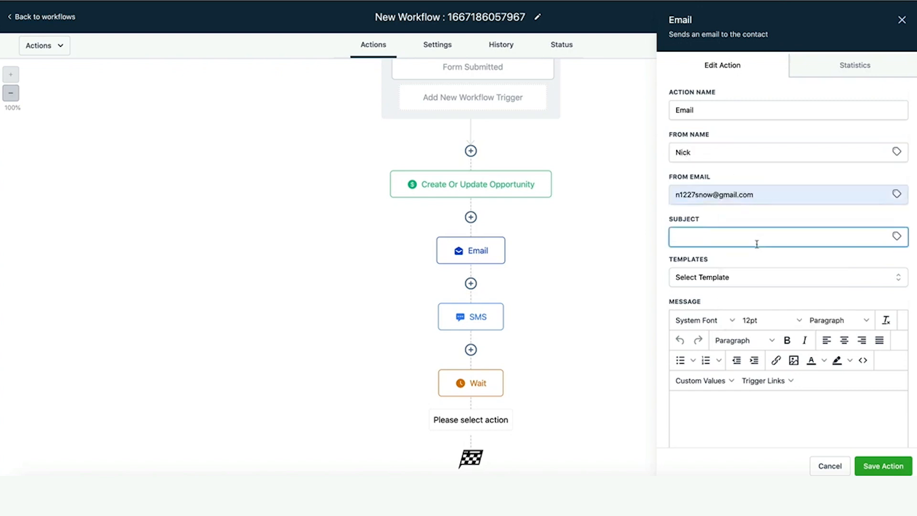
type("follow-up")
key("ctrl+a")
key("ctrl+c")
left_click(765, 415)
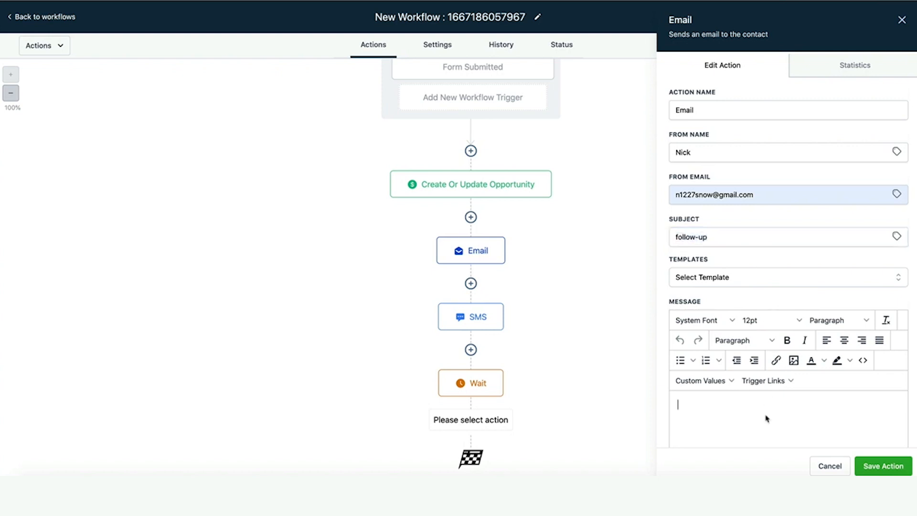
key("ctrl+v")
scroll(826, 454, "down", 2)
left_click(883, 465)
scroll(638, 381, "down", 2)
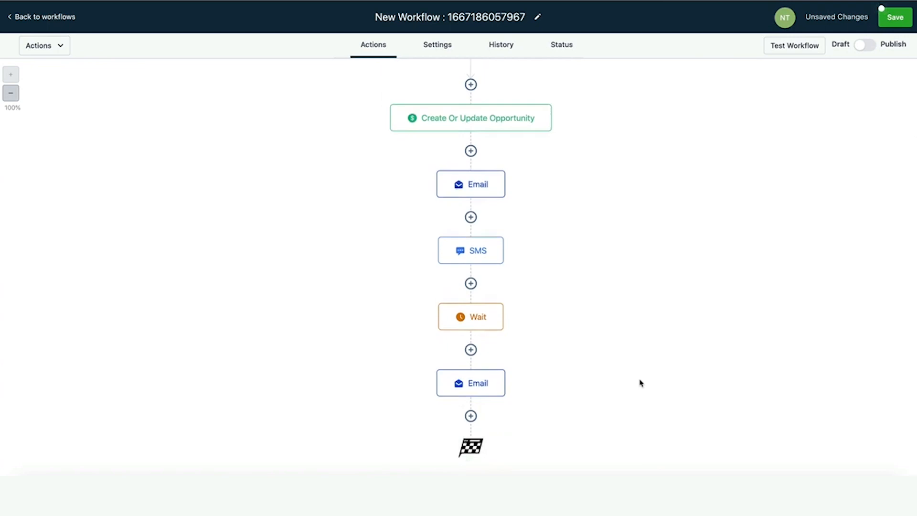
Add an If/Else condition after the follow-up email testing the contact's City field.
scroll(640, 383, "up", 2)
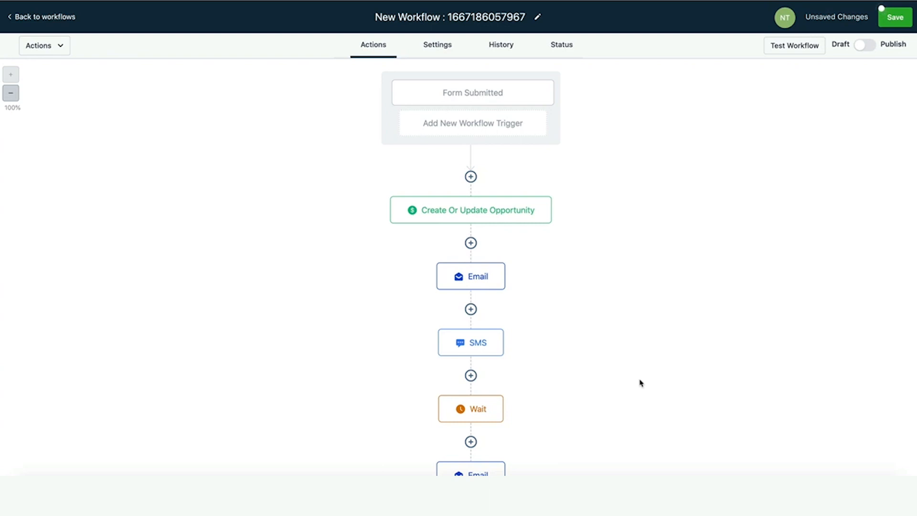
scroll(640, 383, "down", 2)
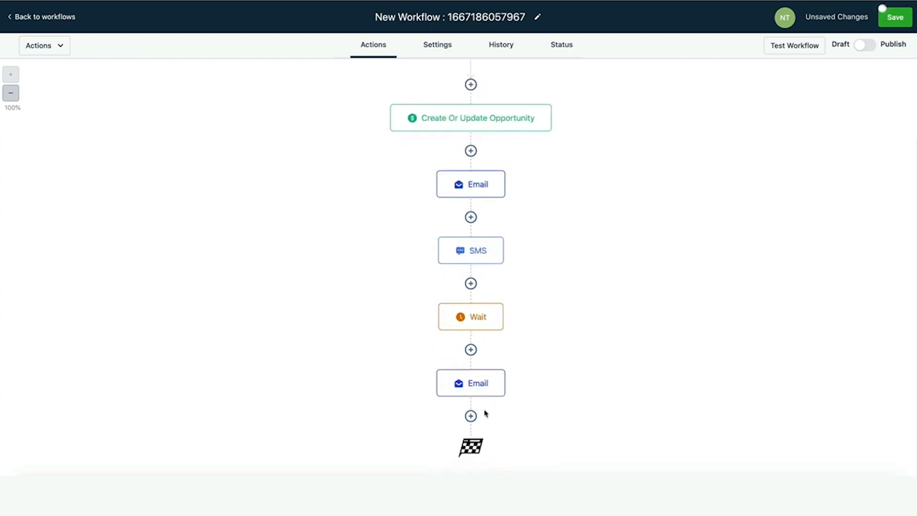
left_click(471, 415)
scroll(717, 344, "down", 8)
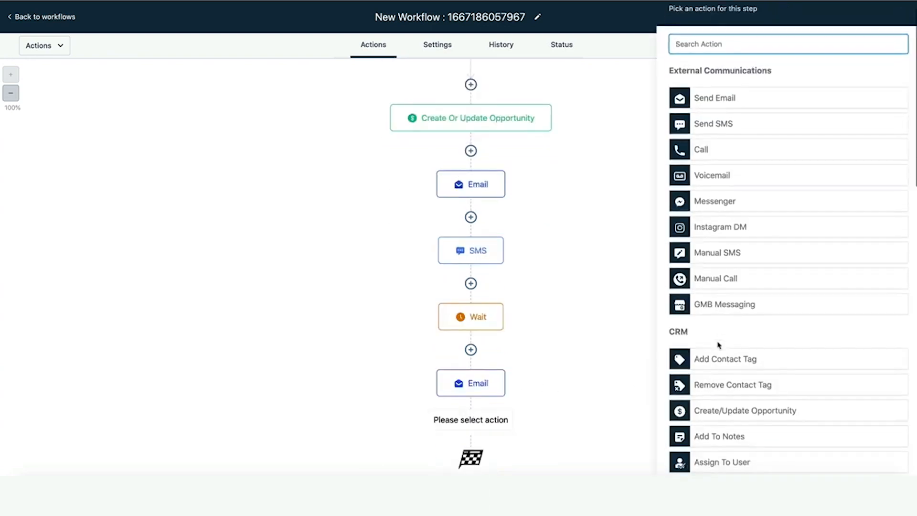
scroll(718, 345, "down", 9)
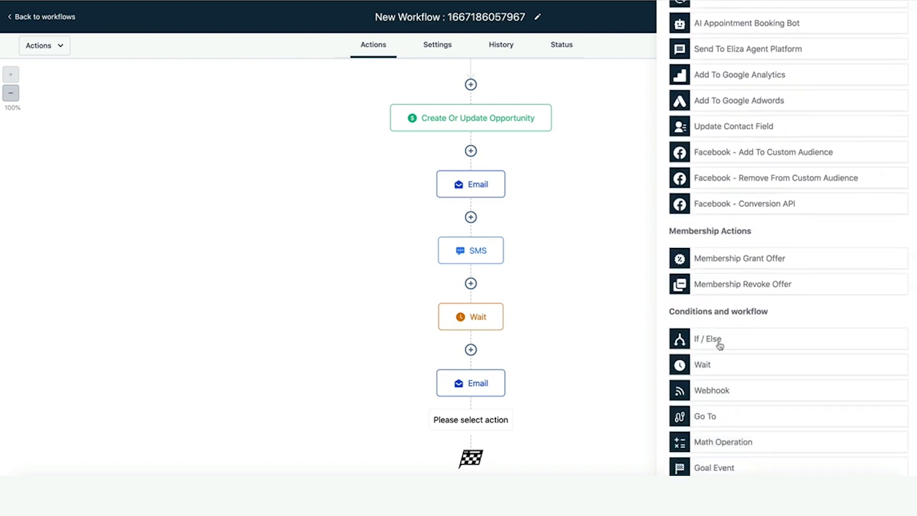
left_click(718, 342)
left_click(566, 244)
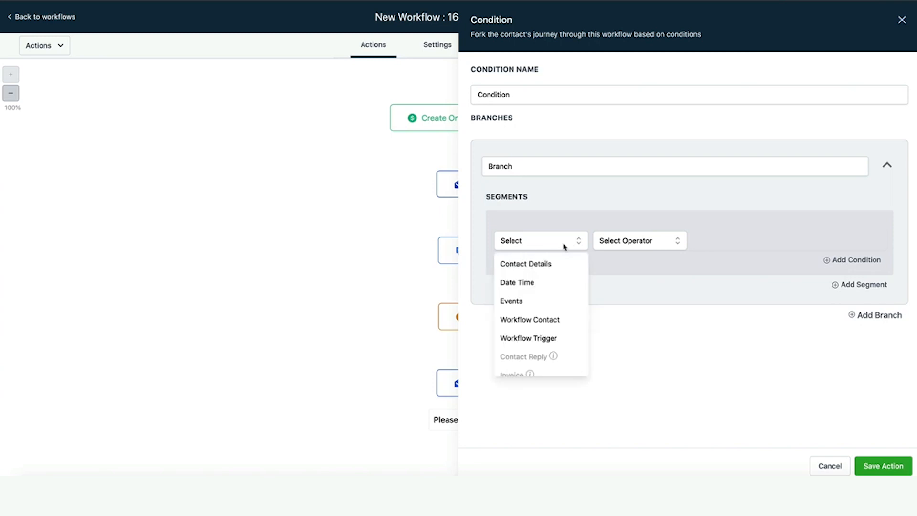
left_click(554, 263)
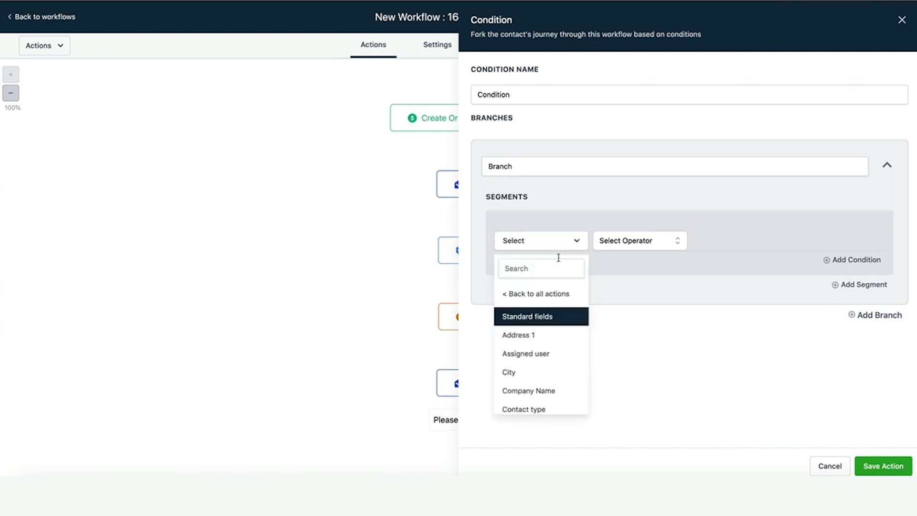
left_click(648, 246)
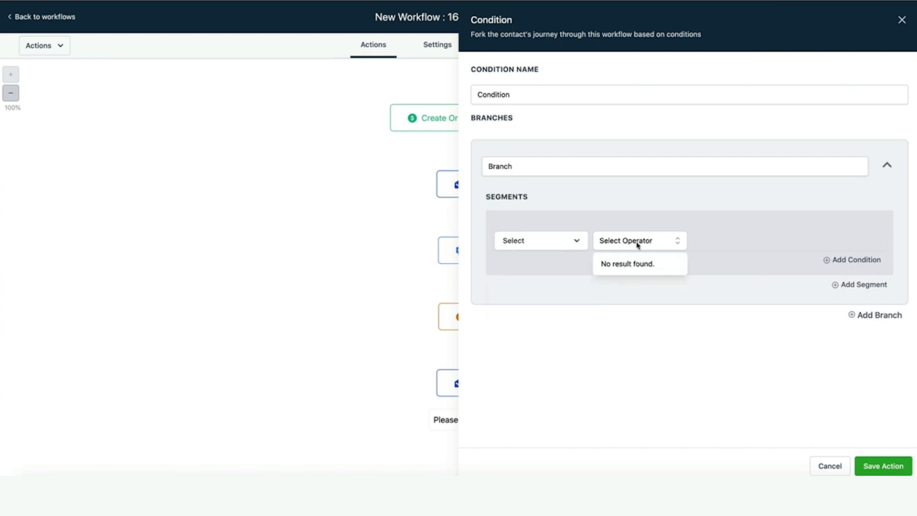
left_click(569, 243)
scroll(564, 299, "down", 5)
scroll(564, 300, "down", 3)
scroll(564, 299, "up", 10)
scroll(557, 344, "down", 1)
left_click(542, 343)
Complete the condition as City is New York and save it.
left_click(665, 239)
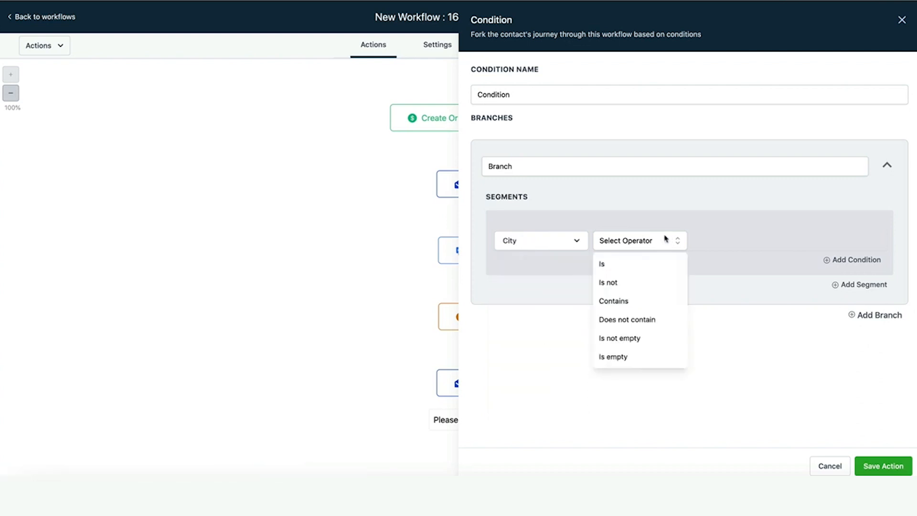
left_click(643, 263)
left_click(798, 235)
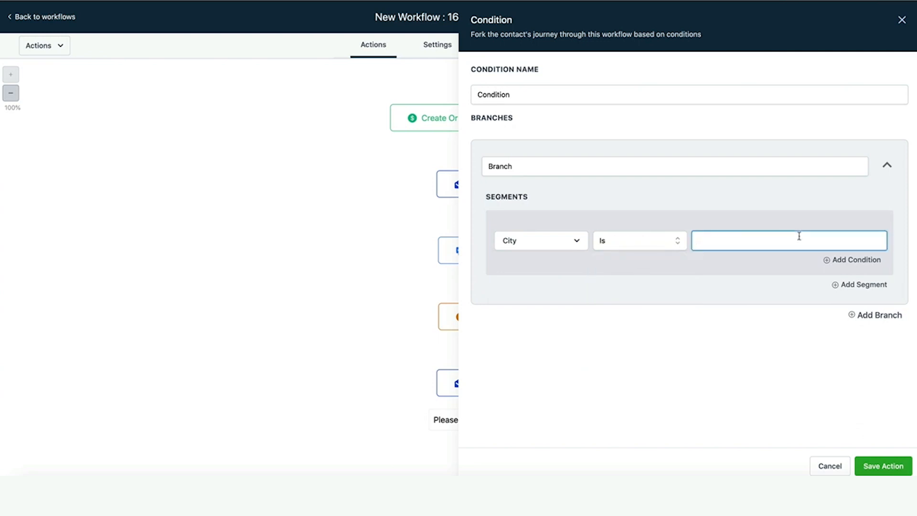
type("New York")
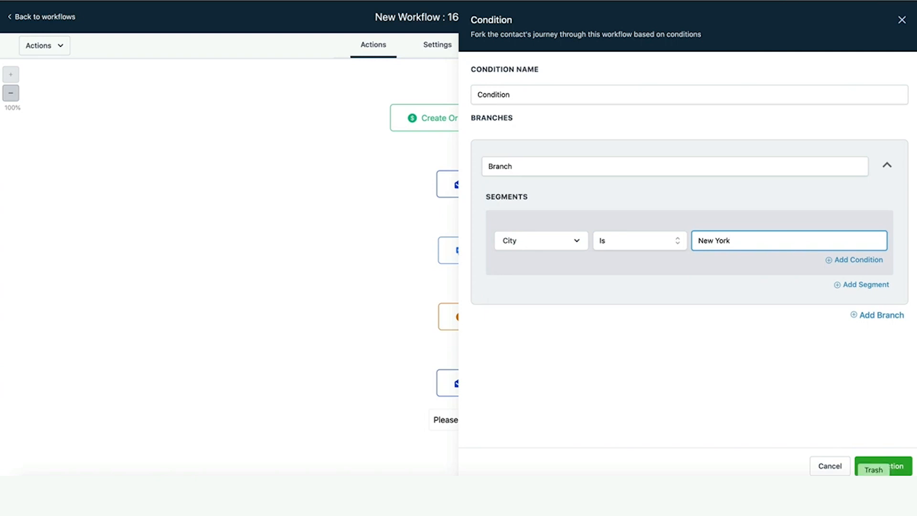
left_click(874, 466)
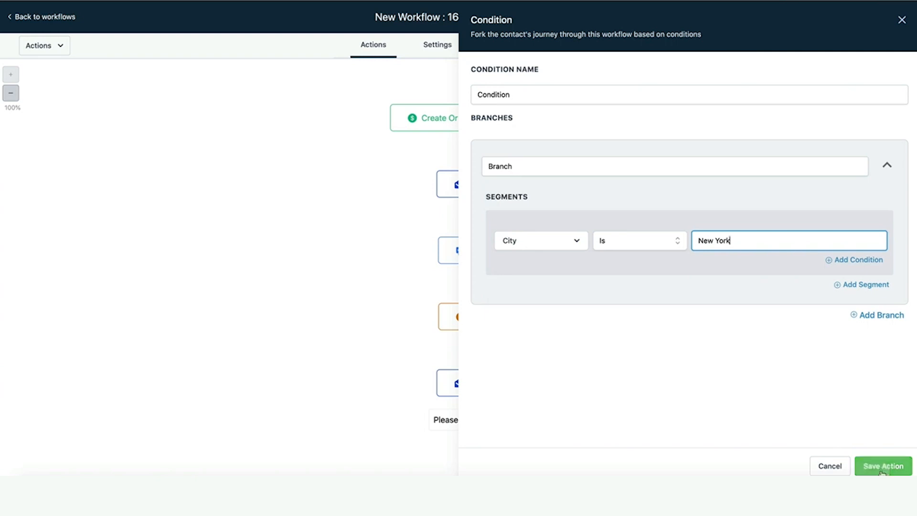
scroll(722, 401, "down", 2)
scroll(723, 402, "down", 1)
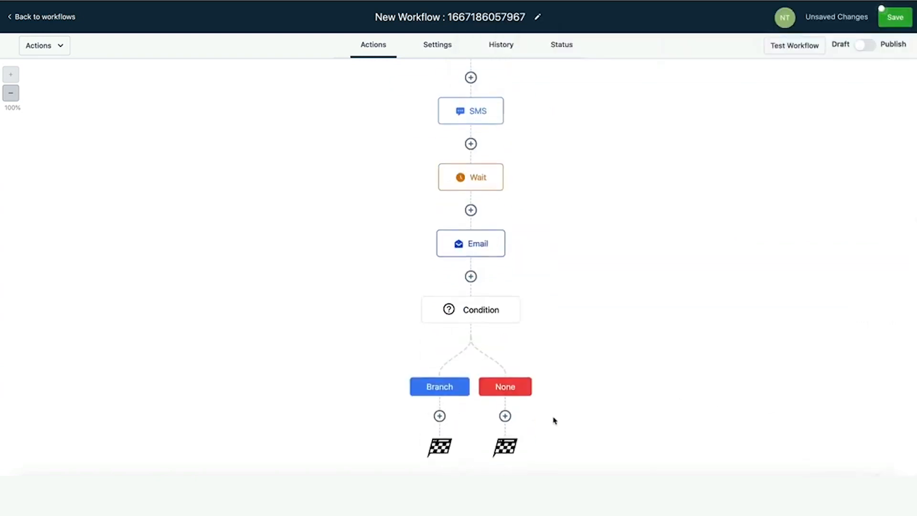
Rename the workflow to 'Sign up'.
left_click(440, 417)
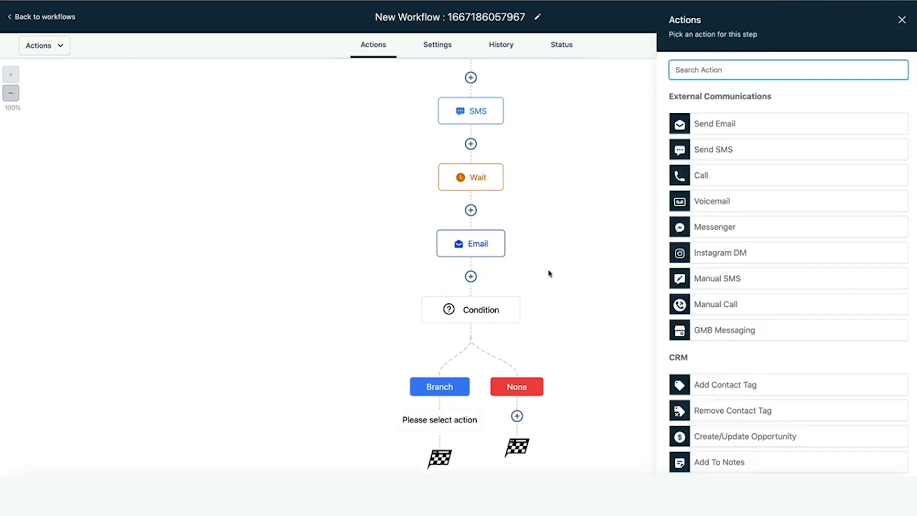
left_click(901, 20)
left_click(492, 17)
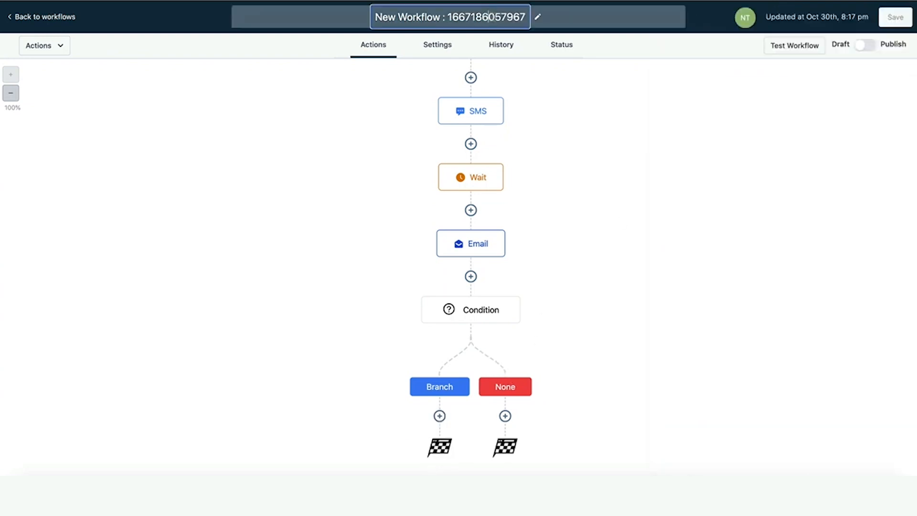
key("ctrl+a")
key("BackSpace")
type("Sign up")
left_click(618, 127)
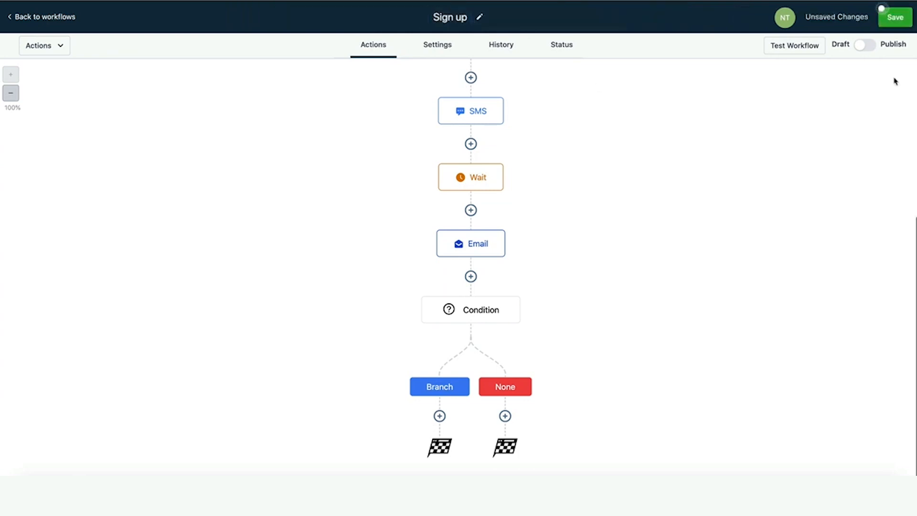
Publish the Sign up workflow, then check the test options and close them without running.
left_click(867, 47)
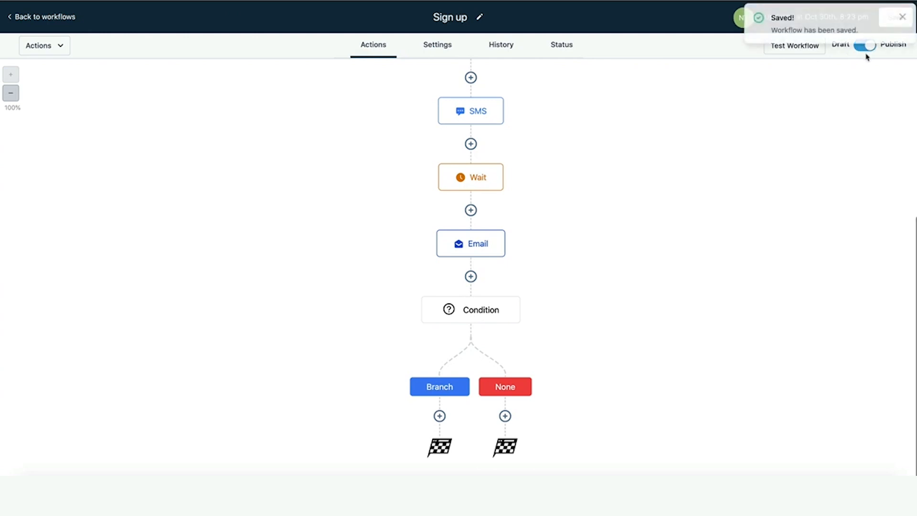
left_click(797, 46)
left_click(761, 98)
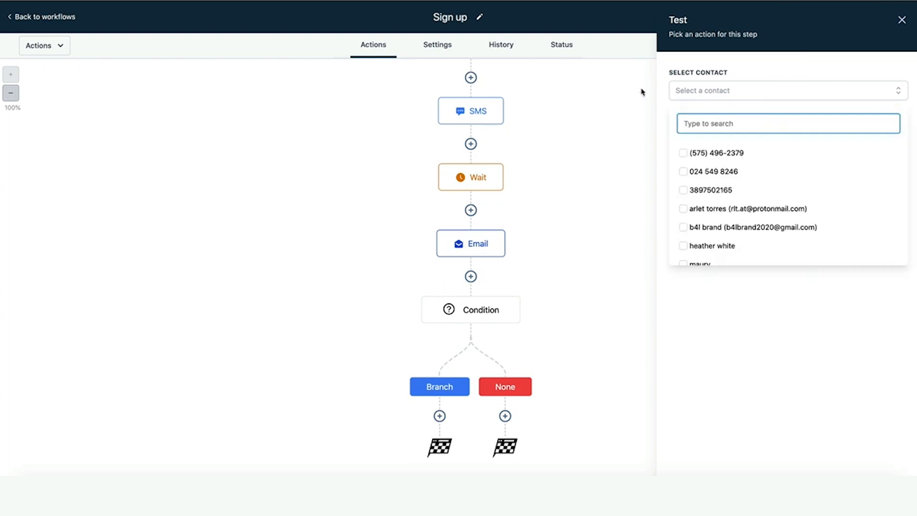
left_click(685, 92)
left_click(902, 20)
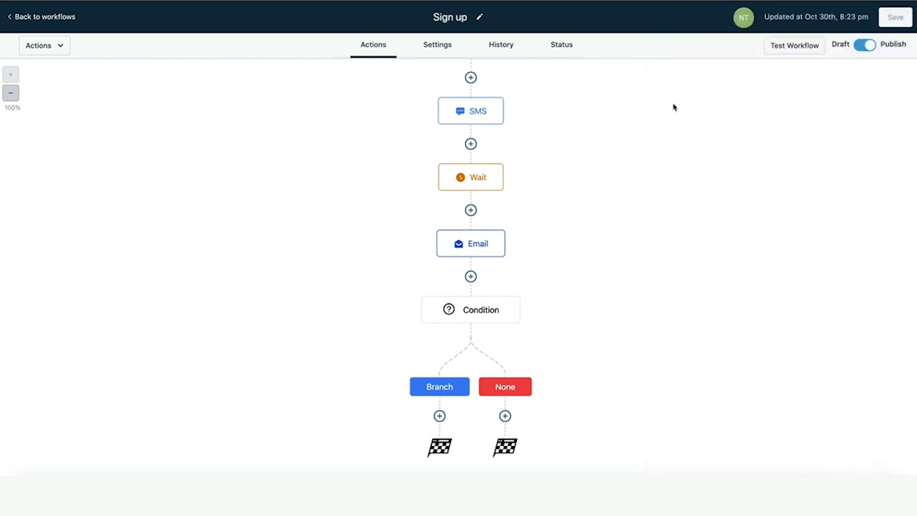
Return to the workflow list and create a new blank workflow from scratch.
left_click(46, 18)
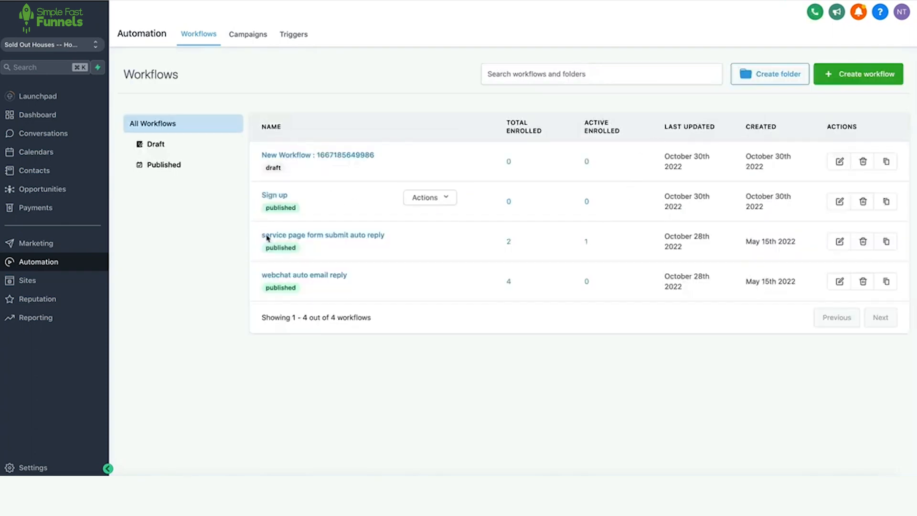
left_click(840, 75)
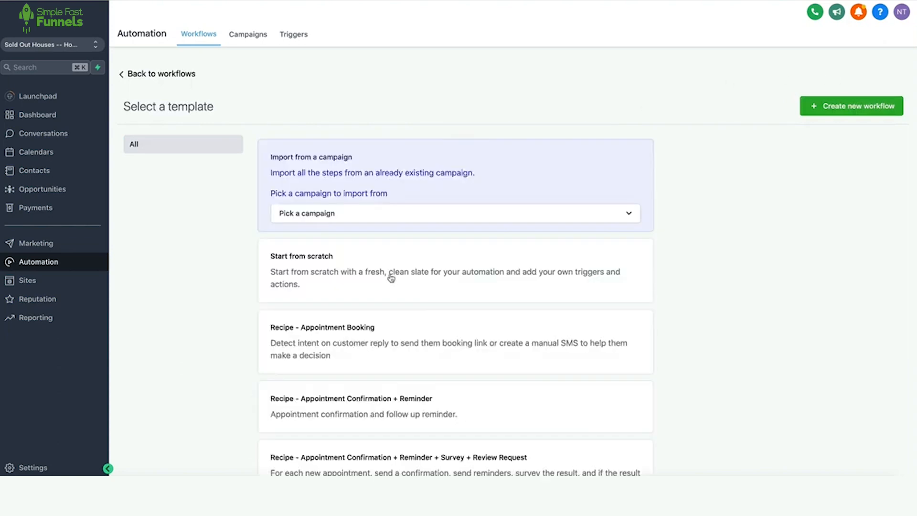
left_click(334, 268)
left_click(875, 106)
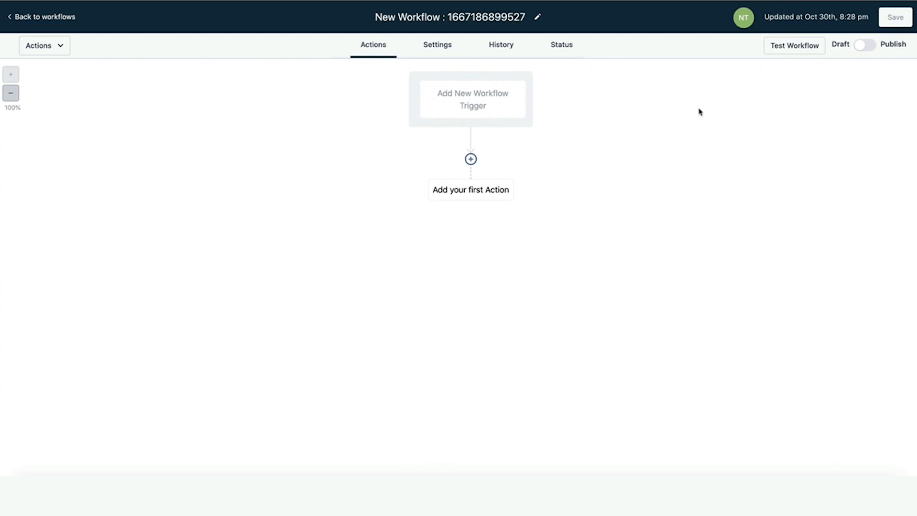
Add a Customer Replied trigger with a Replied to Workflow filter set to Sign up.
left_click(483, 108)
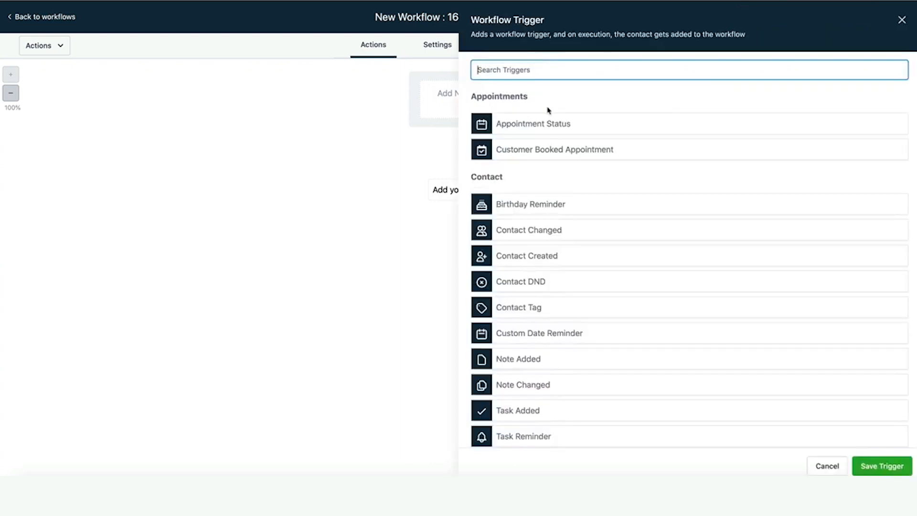
type("repl")
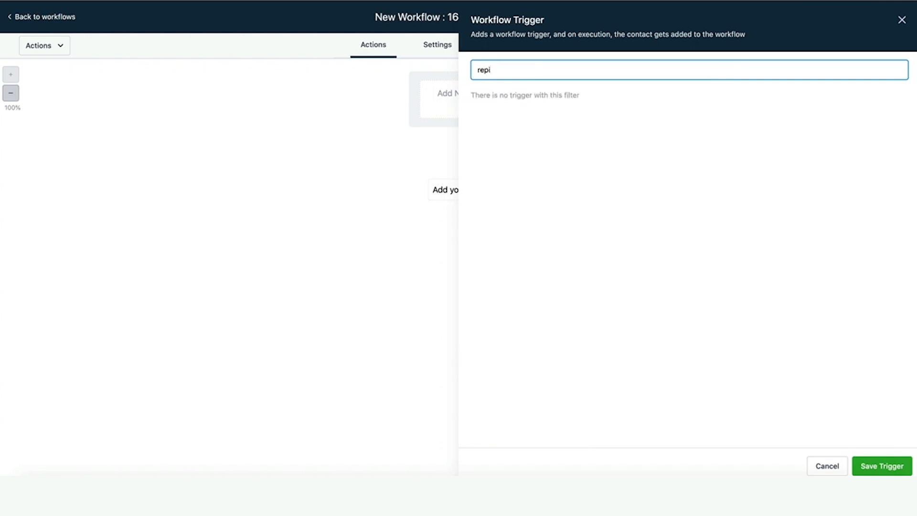
left_click(524, 123)
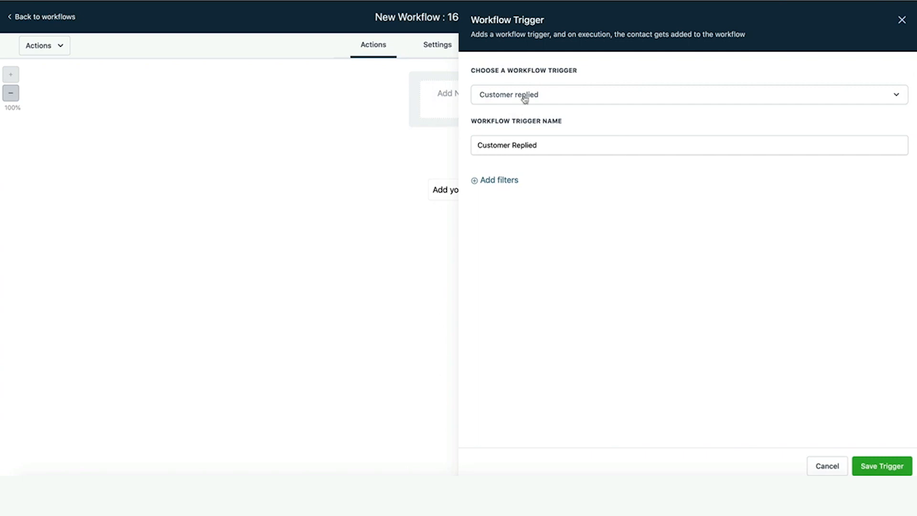
left_click(495, 182)
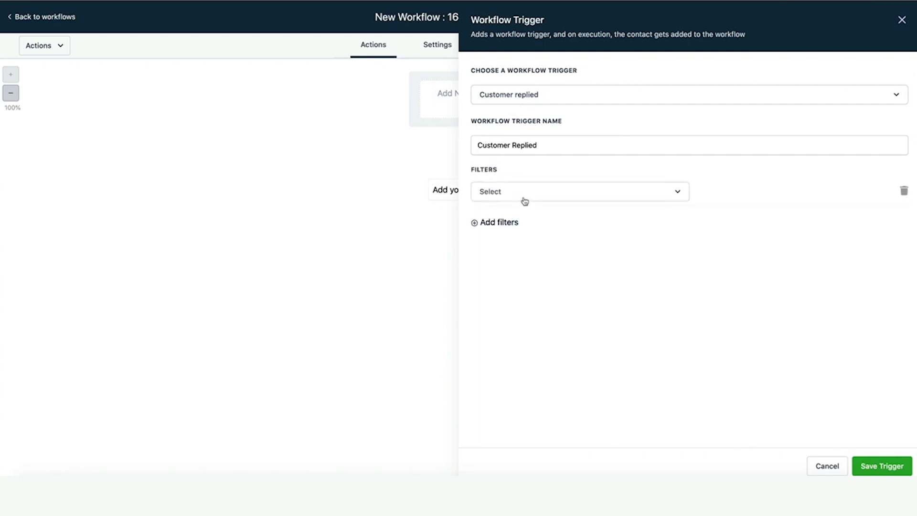
left_click(524, 200)
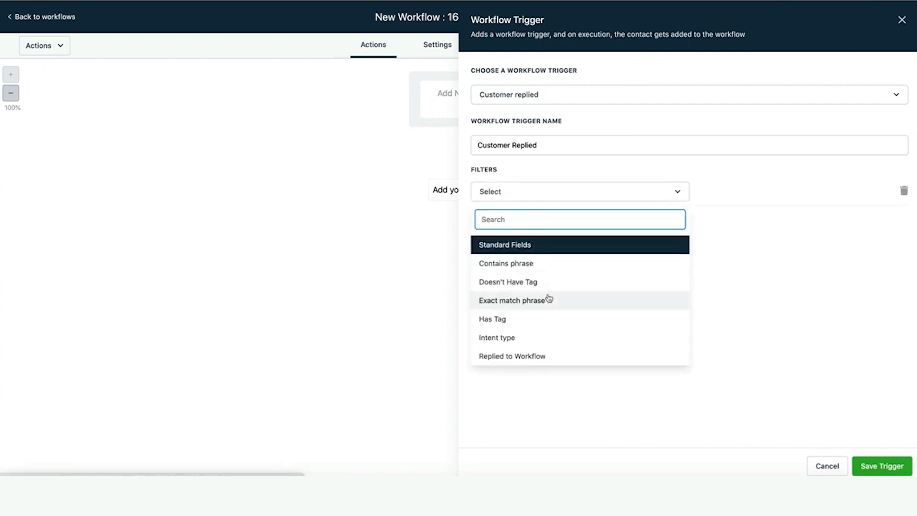
scroll(540, 306, "down", 1)
left_click(523, 328)
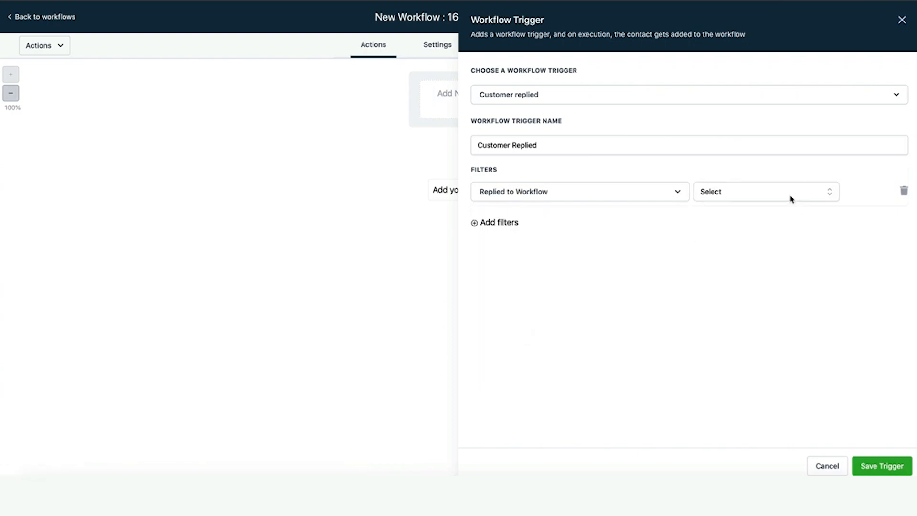
left_click(791, 198)
left_click(753, 312)
Save the trigger and add a Create/Update Opportunity action: pipeline 'buyer leads from website', stage 'replied'.
left_click(886, 465)
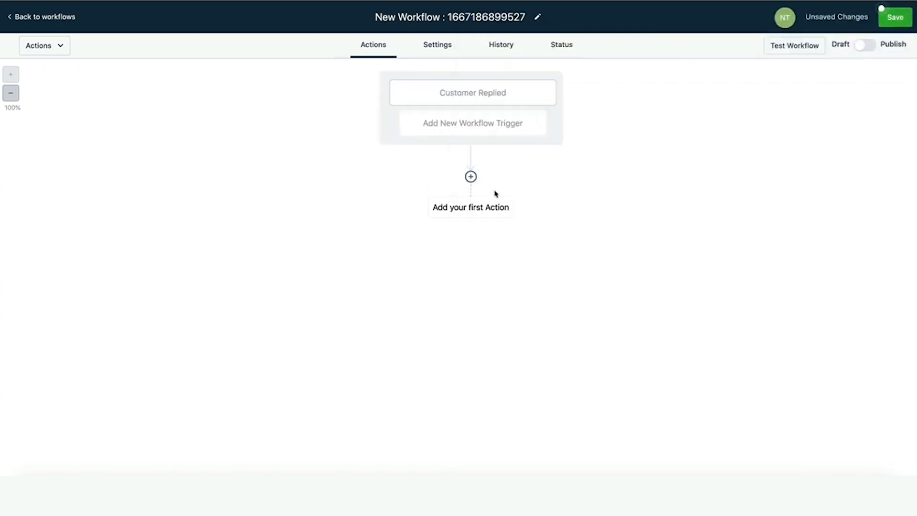
left_click(471, 176)
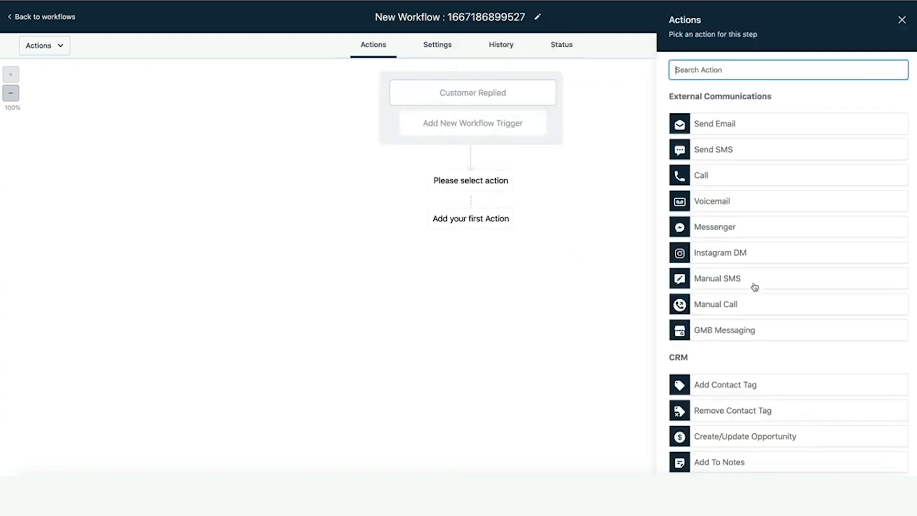
scroll(754, 286, "down", 1)
left_click(757, 387)
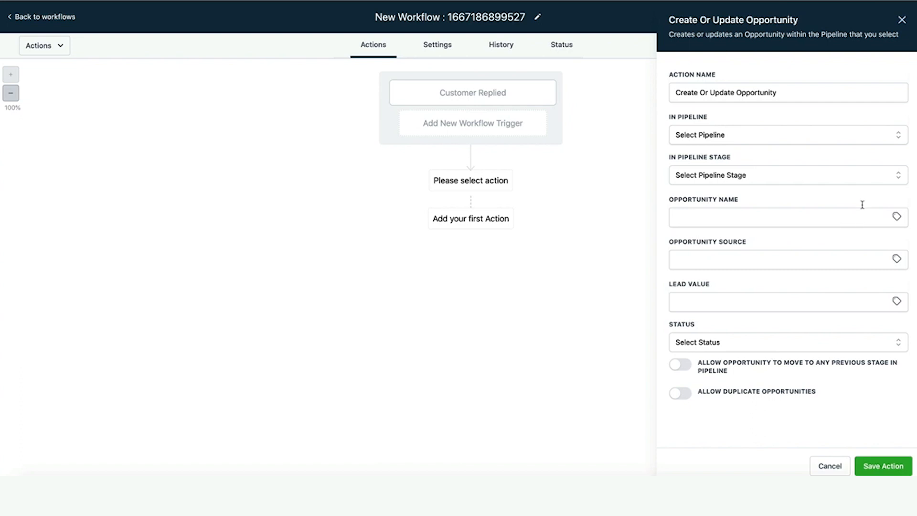
left_click(820, 142)
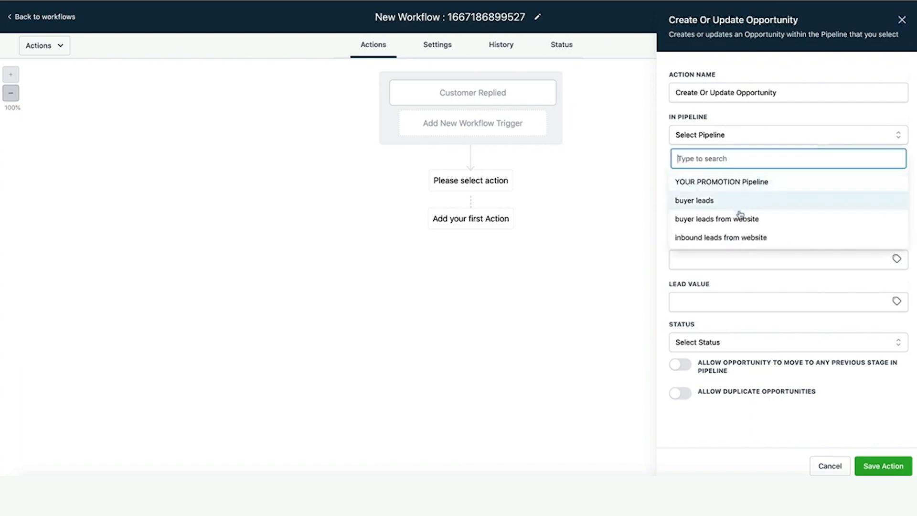
left_click(739, 218)
left_click(761, 175)
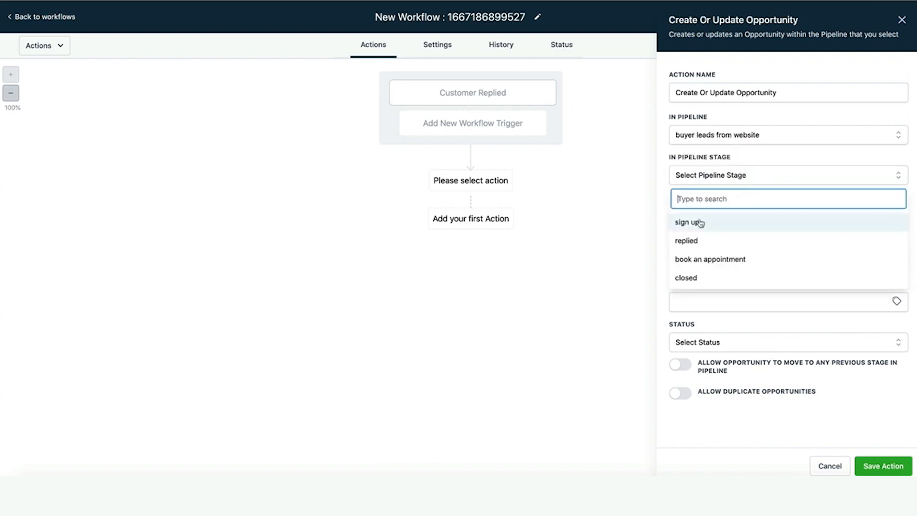
left_click(692, 240)
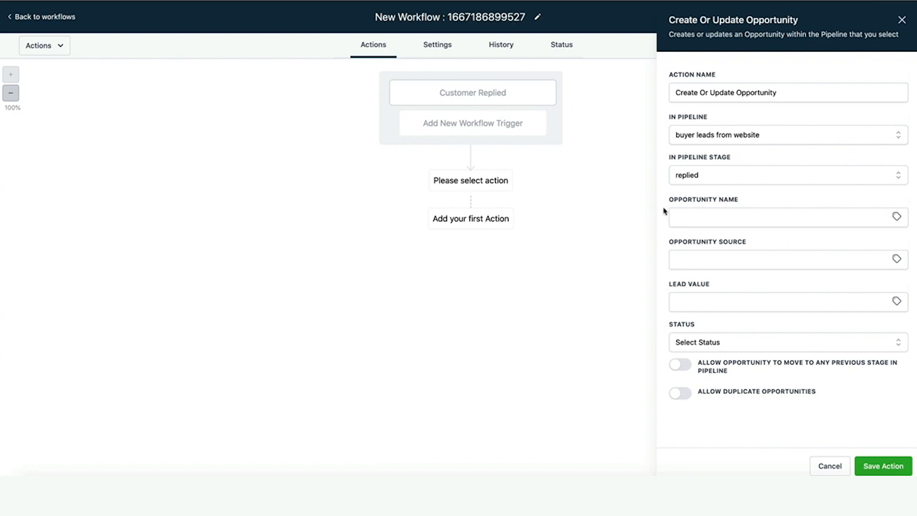
left_click(882, 465)
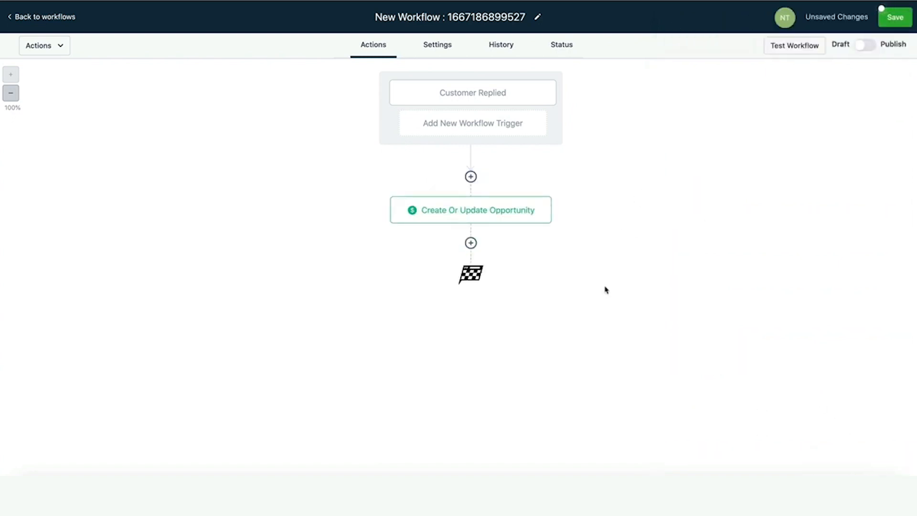
left_click(471, 242)
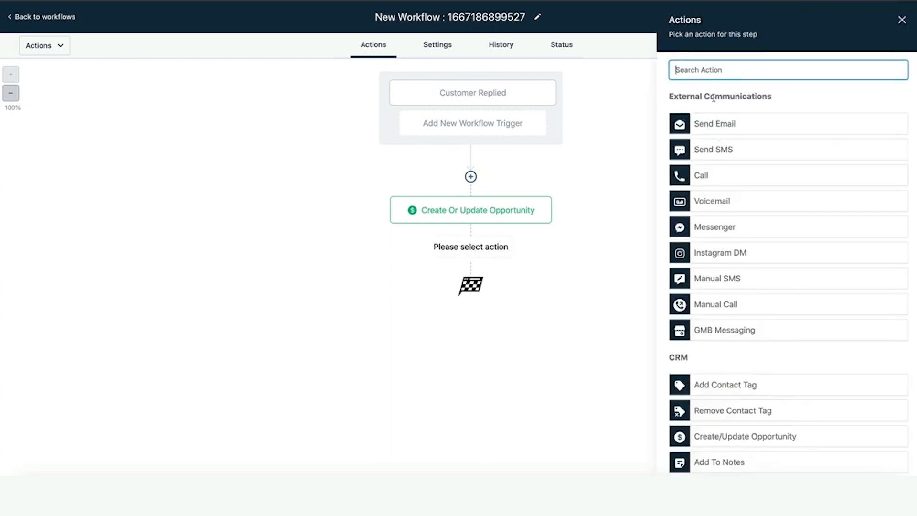
Add a Remove From Workflow action targeting another workflow, Sign up, and save it.
type("remove")
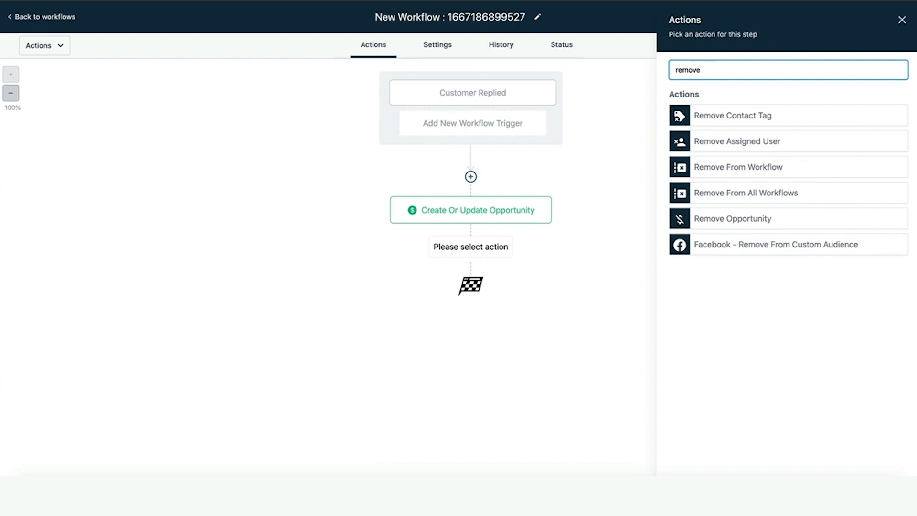
left_click(780, 168)
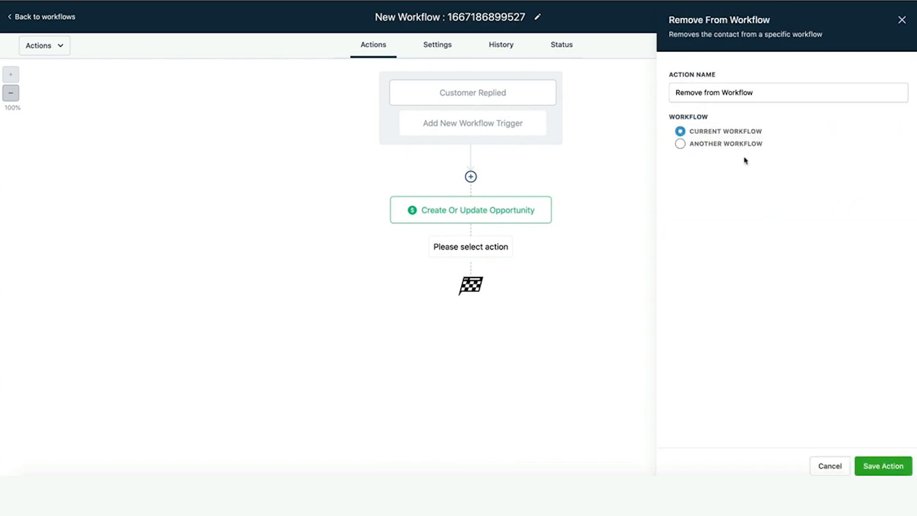
left_click(681, 144)
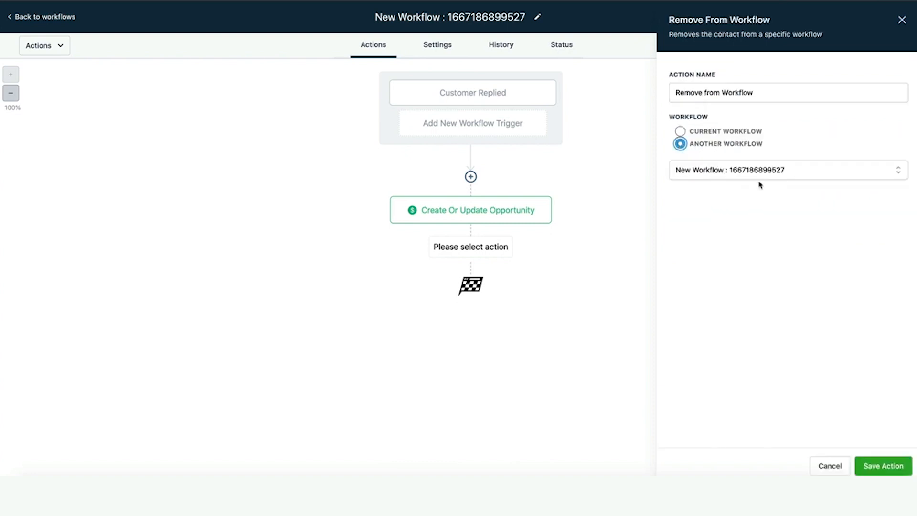
left_click(747, 170)
left_click(710, 291)
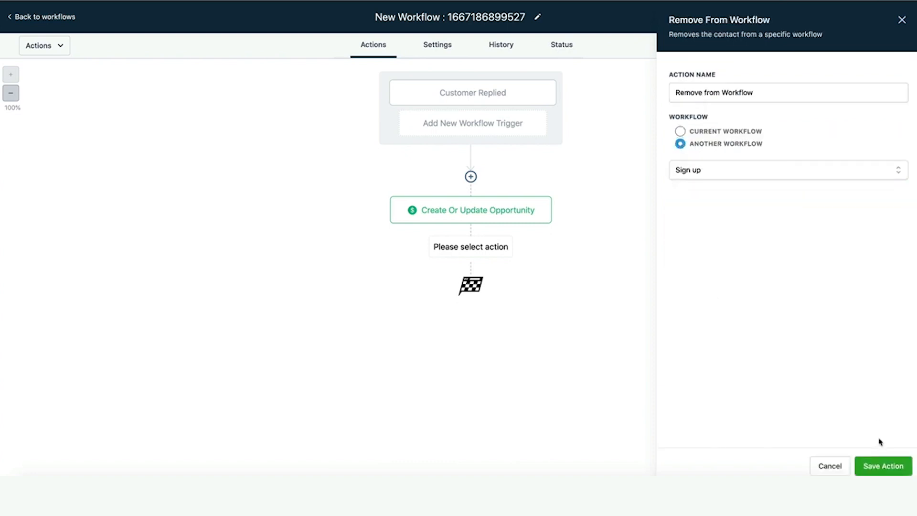
left_click(882, 465)
Add an email step with sender name 'dsaf', a saved sender address, subject 'ddfa' and body 'ds'.
left_click(471, 310)
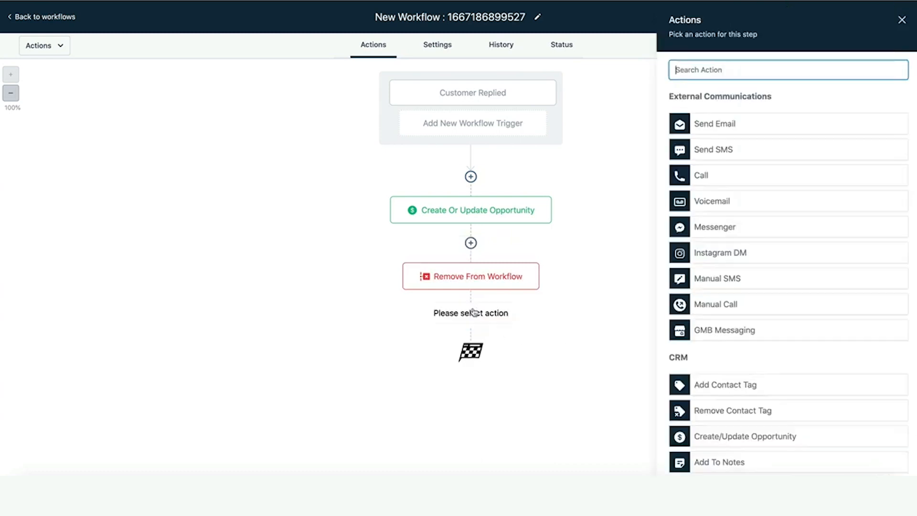
left_click(754, 123)
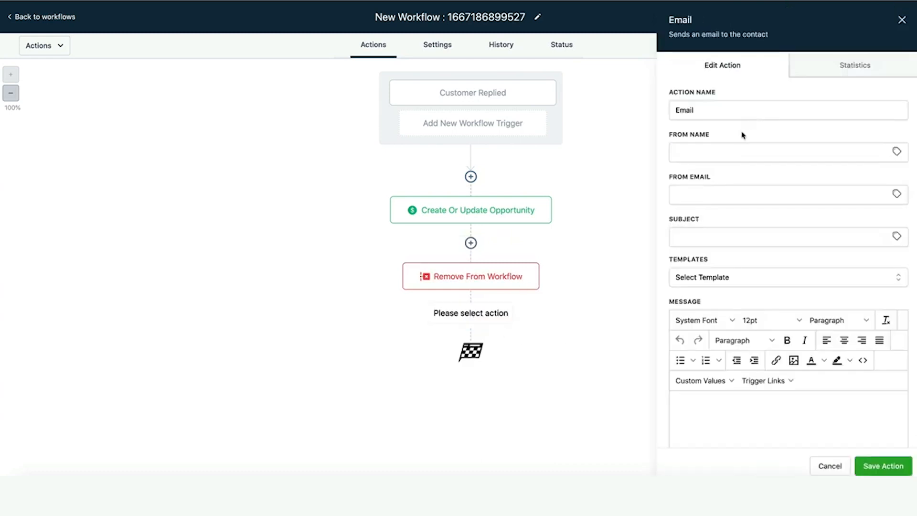
left_click(733, 158)
type("dsaf")
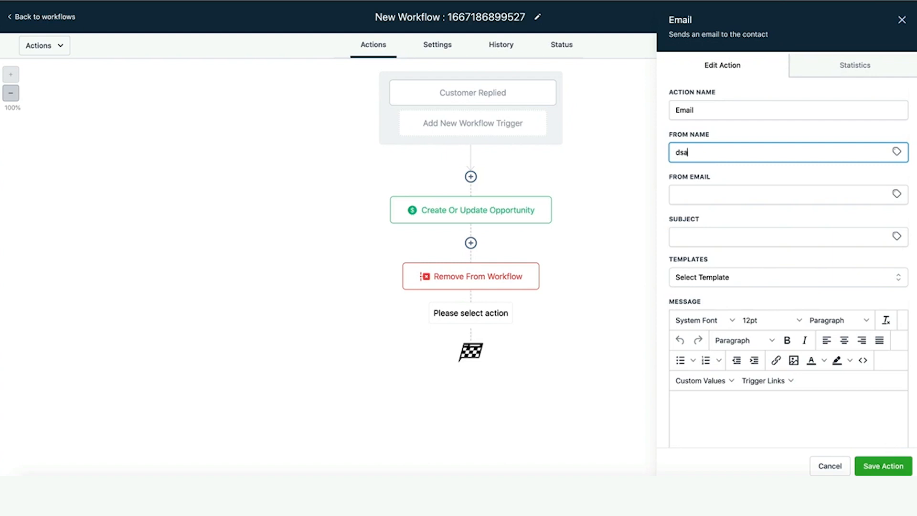
left_click(743, 199)
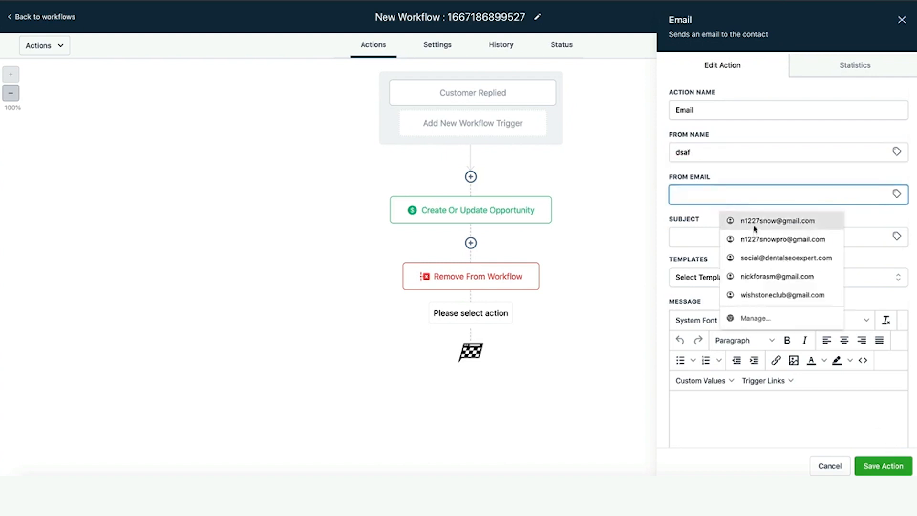
left_click(755, 224)
left_click(881, 465)
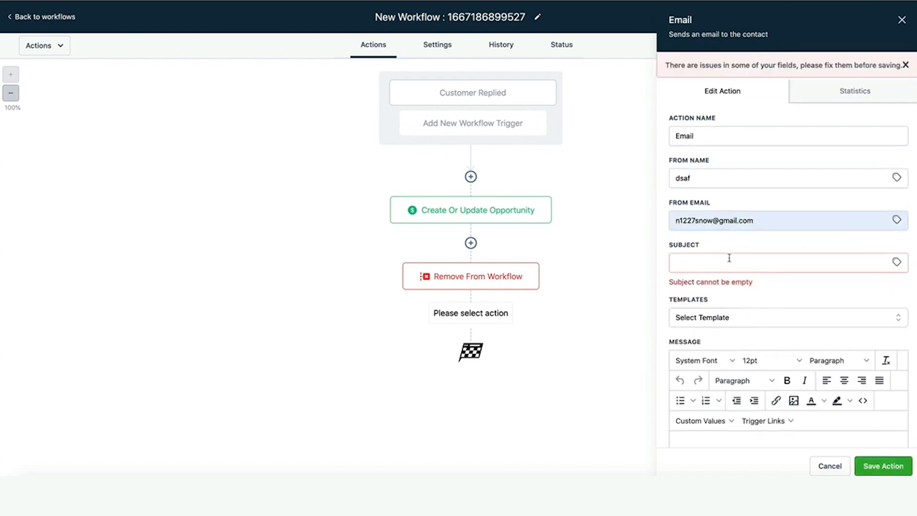
left_click(729, 258)
type("ddfa")
left_click(692, 431)
type("ds")
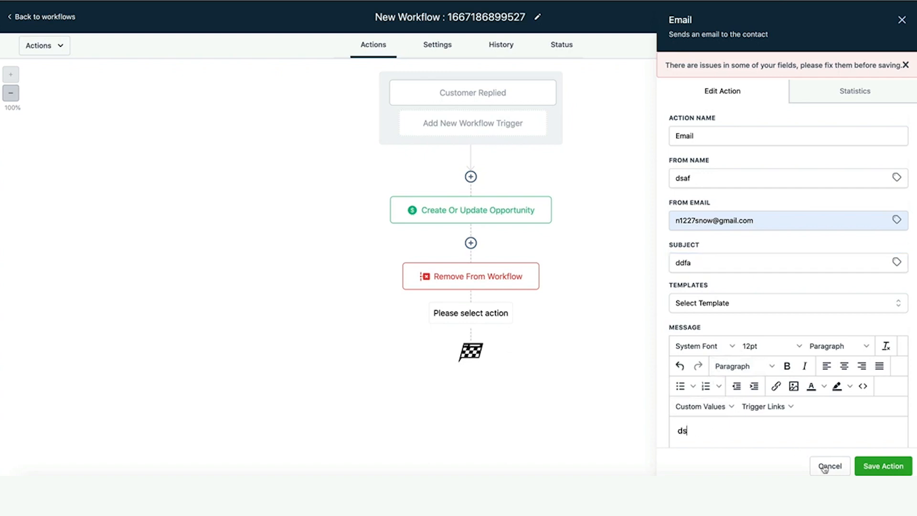
left_click(880, 467)
Add a 1-hour Wait step below the email step.
left_click(470, 375)
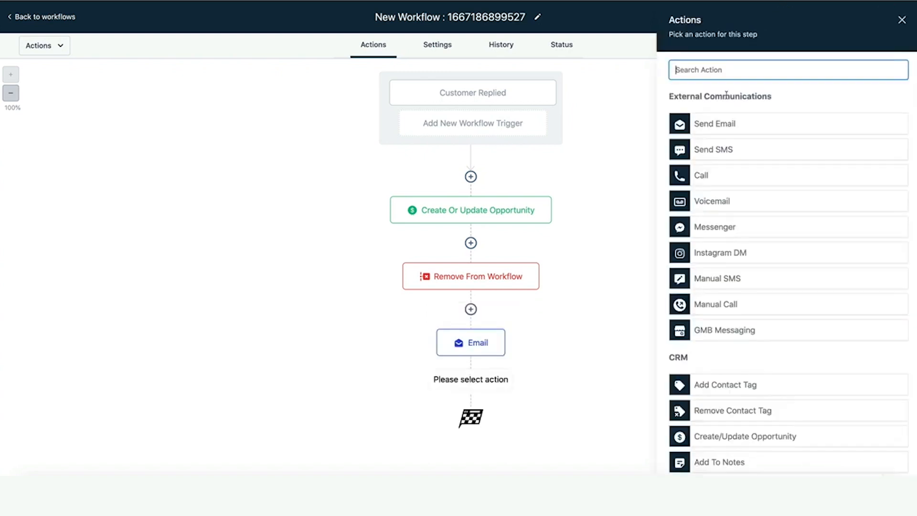
type("wai")
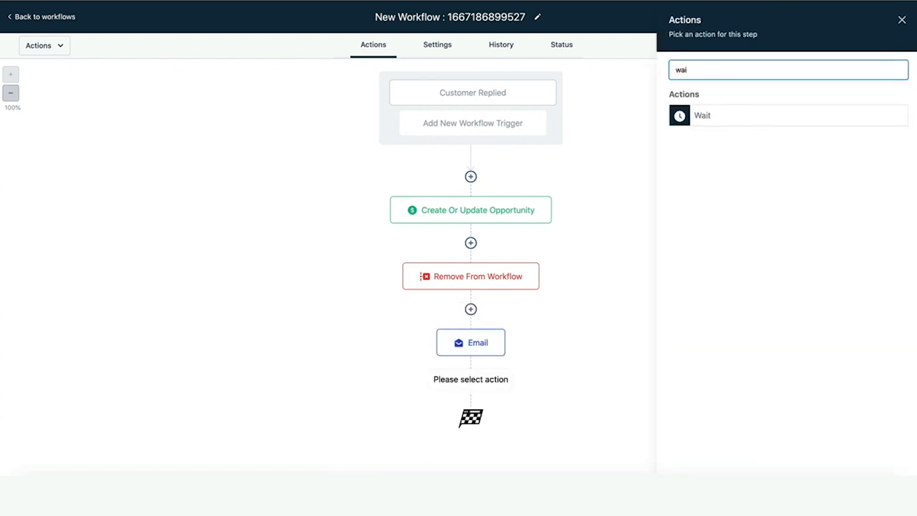
left_click(710, 117)
left_click(527, 181)
left_click(582, 190)
left_click(595, 224)
left_click(883, 465)
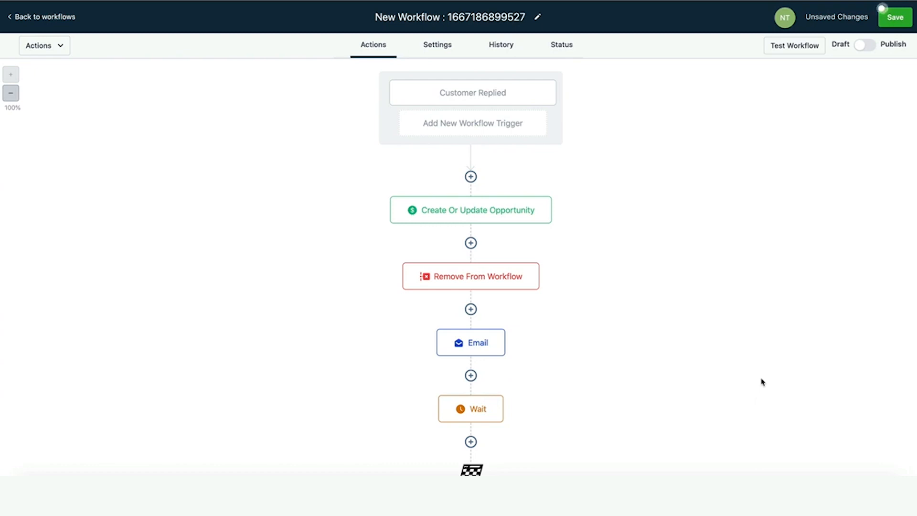
Publish the workflow, rename it 'replied', save it and return to the workflow list.
left_click(864, 45)
left_click(483, 17)
type("repied")
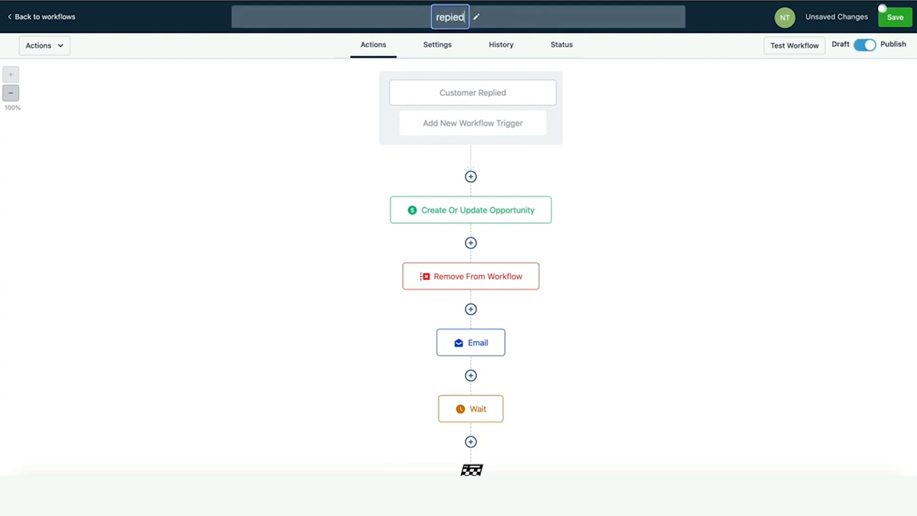
left_click(882, 11)
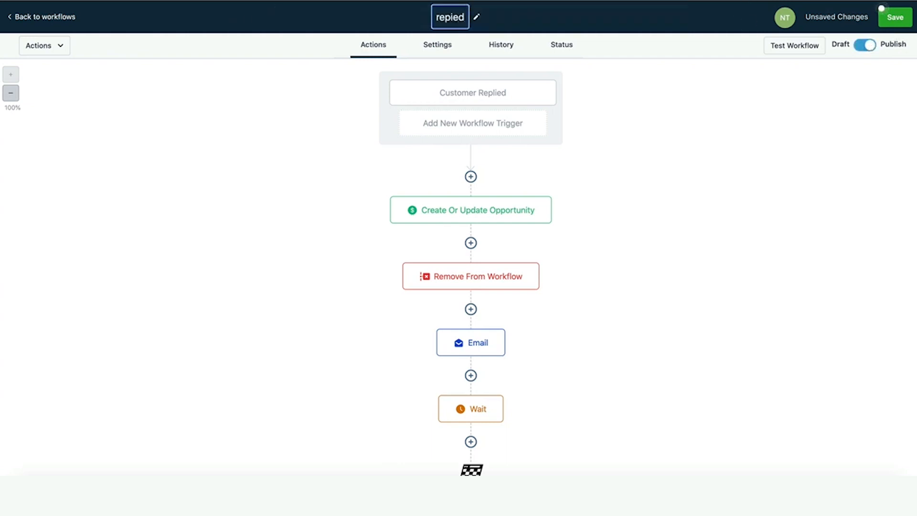
left_click(67, 19)
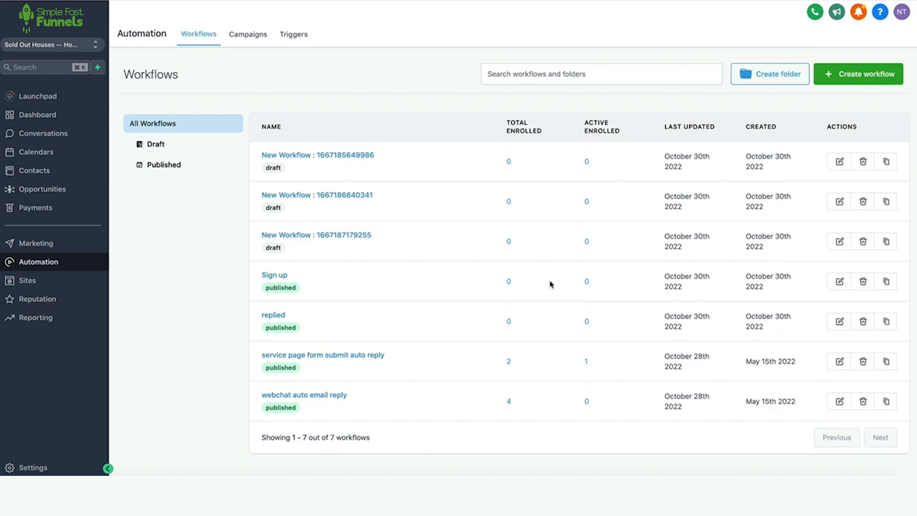
Create another blank workflow from scratch.
left_click(875, 73)
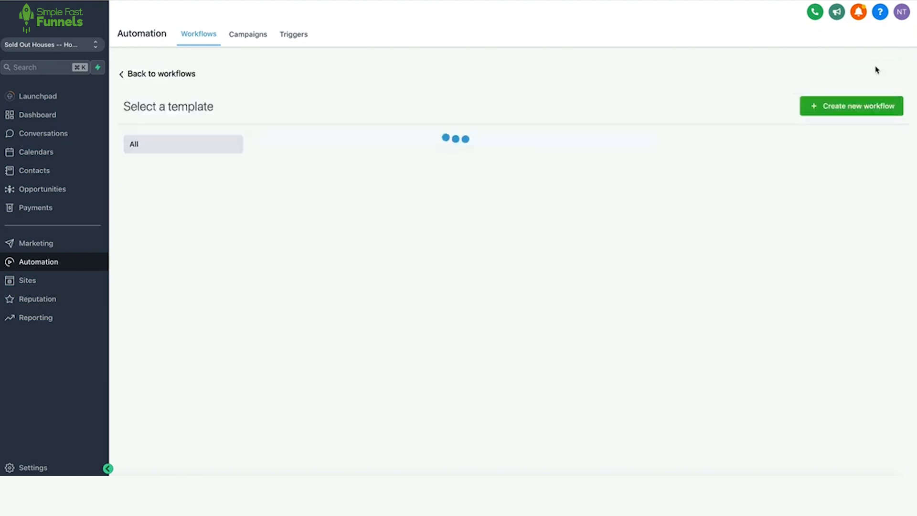
left_click(506, 263)
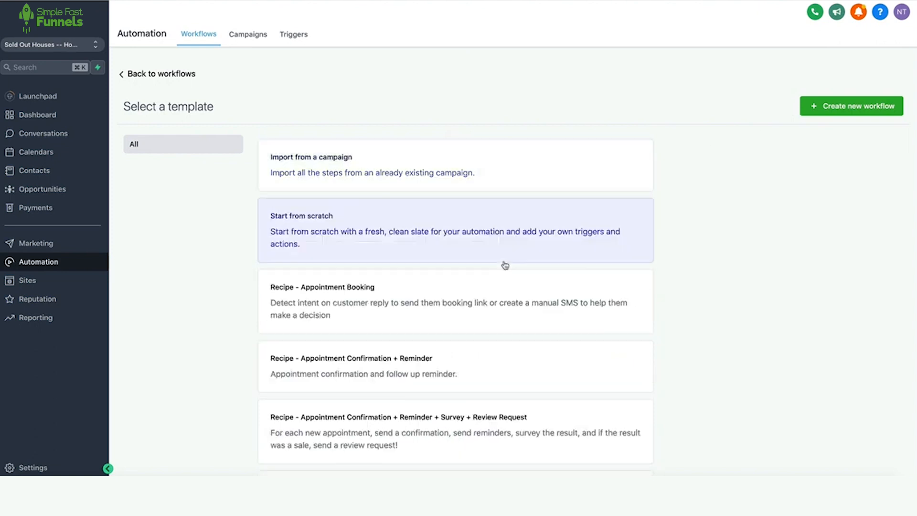
left_click(829, 108)
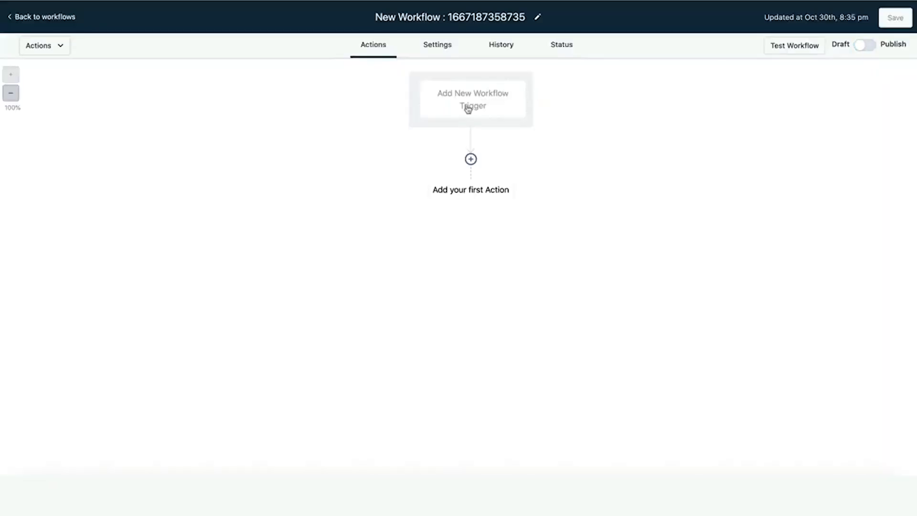
Add a Customer Booked Appointment trigger filtered to the Free Real Estate Consult calendar and save it.
left_click(469, 110)
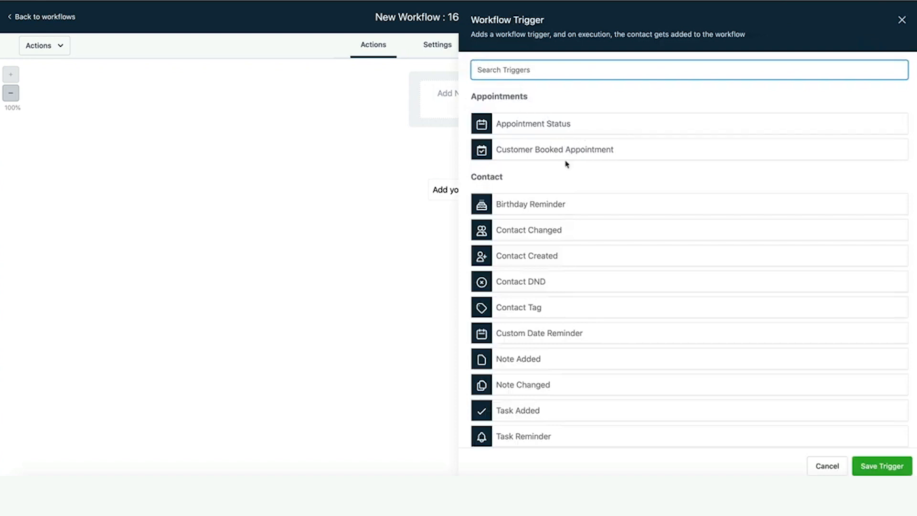
left_click(584, 154)
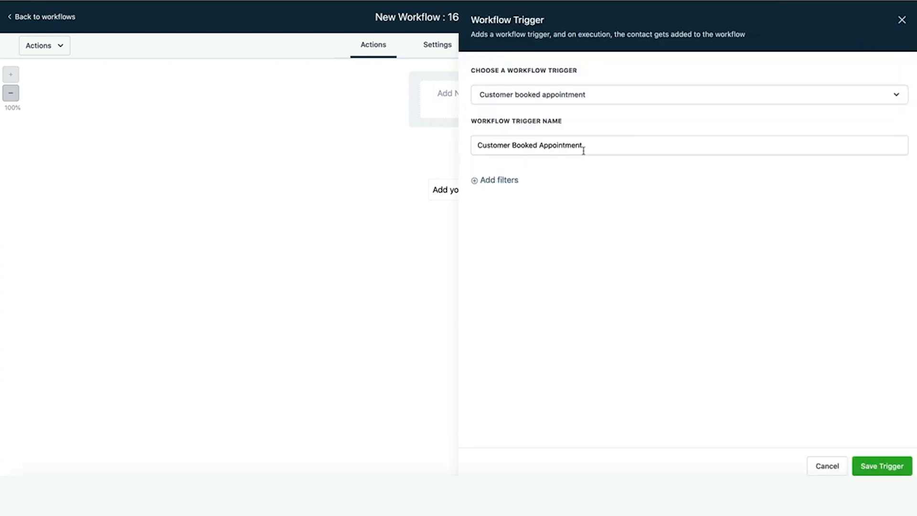
left_click(559, 146)
left_click(508, 181)
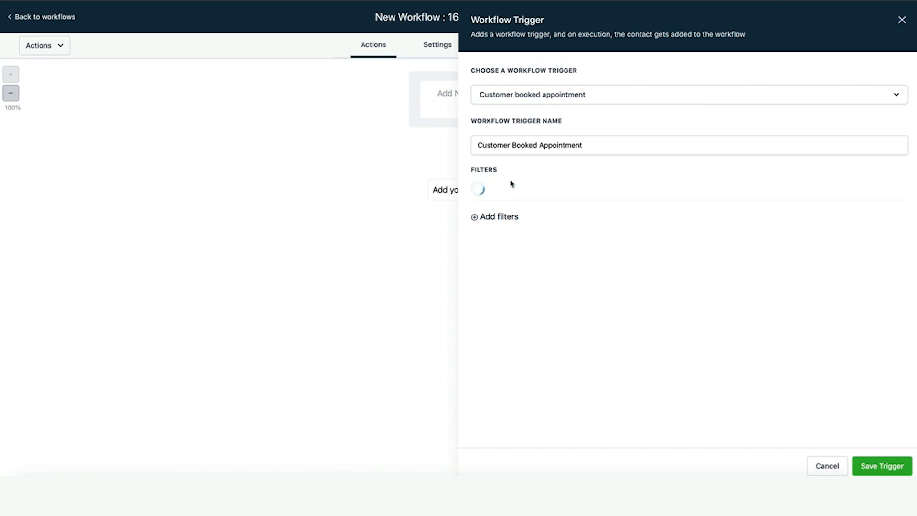
left_click(536, 192)
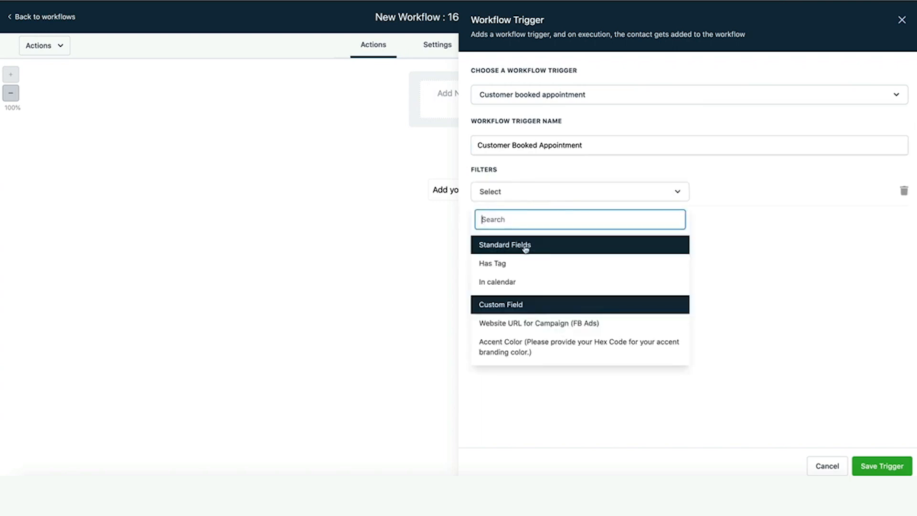
left_click(518, 282)
left_click(808, 188)
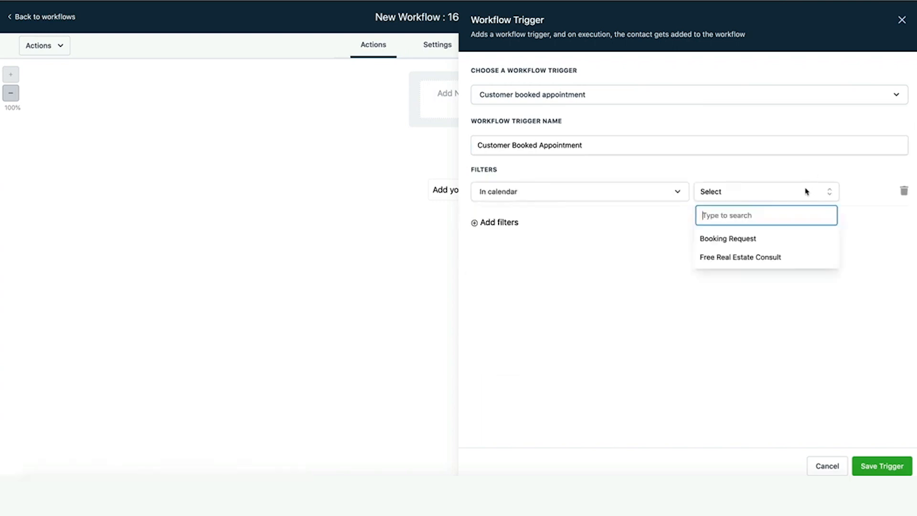
left_click(778, 238)
left_click(751, 197)
left_click(747, 256)
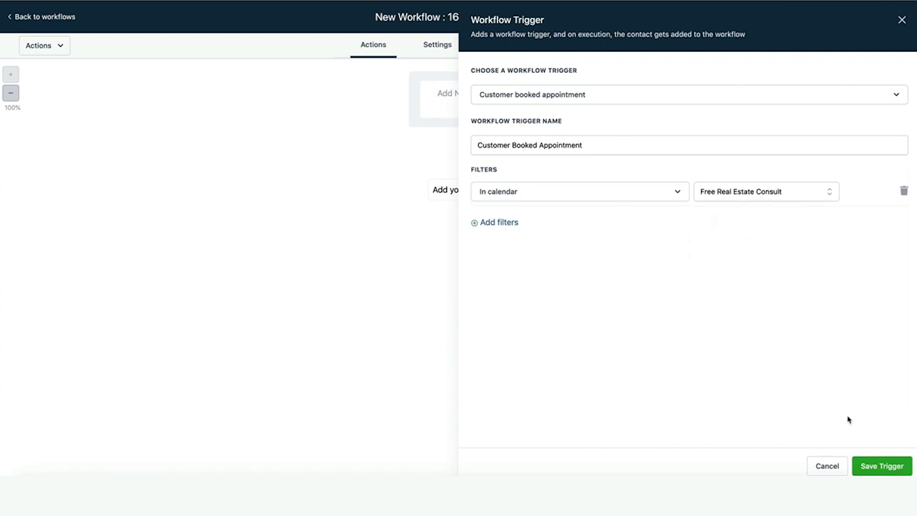
left_click(875, 466)
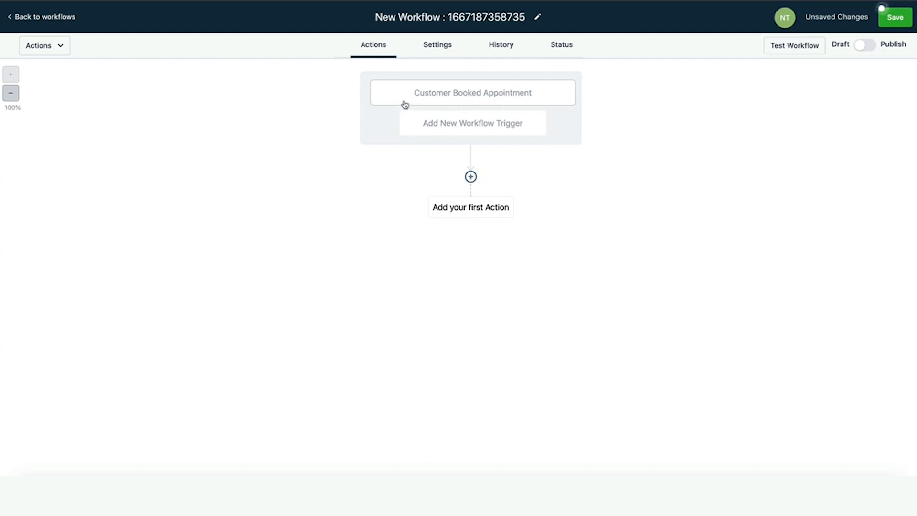
Add a Remove From Workflow action targeting the replied workflow and save it.
left_click(471, 177)
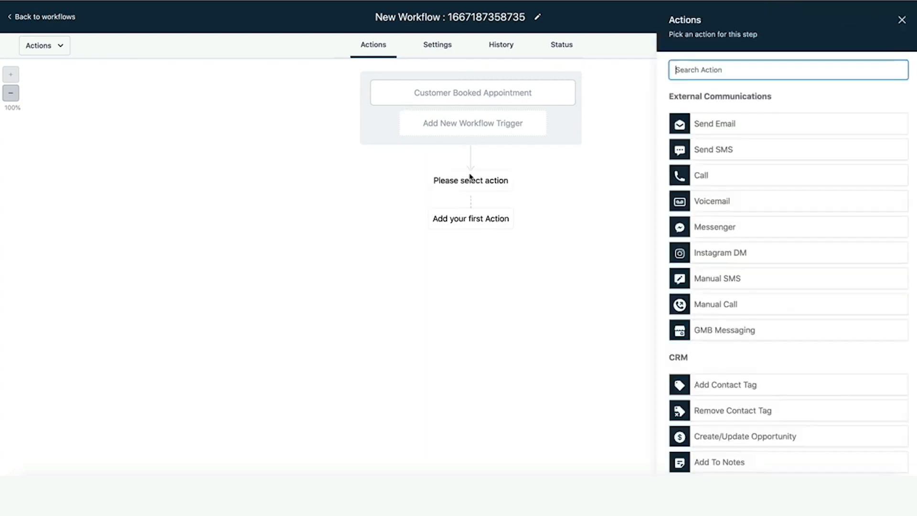
type("removed")
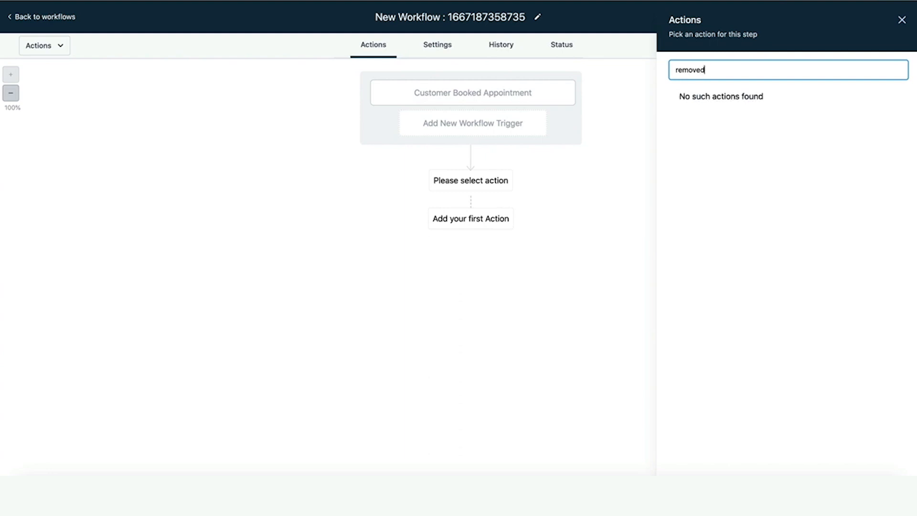
key("BackSpace")
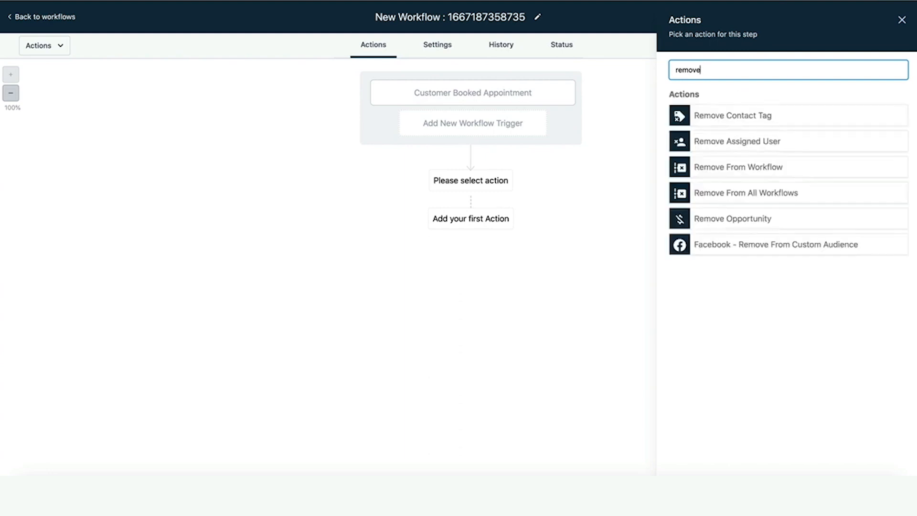
left_click(743, 167)
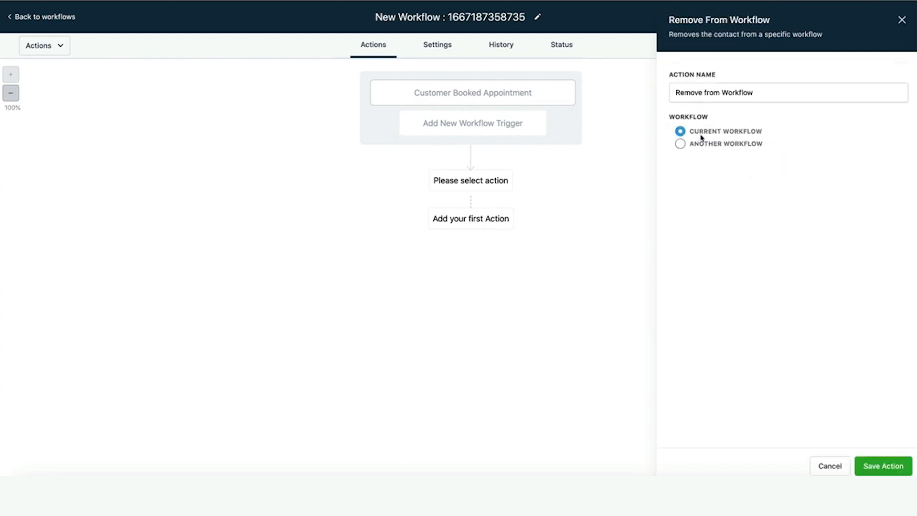
left_click(679, 143)
left_click(749, 170)
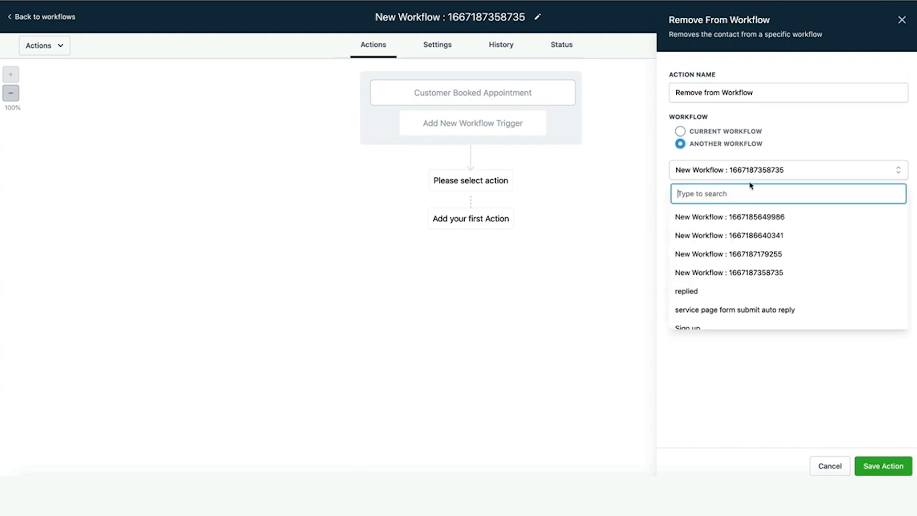
left_click(706, 289)
left_click(866, 464)
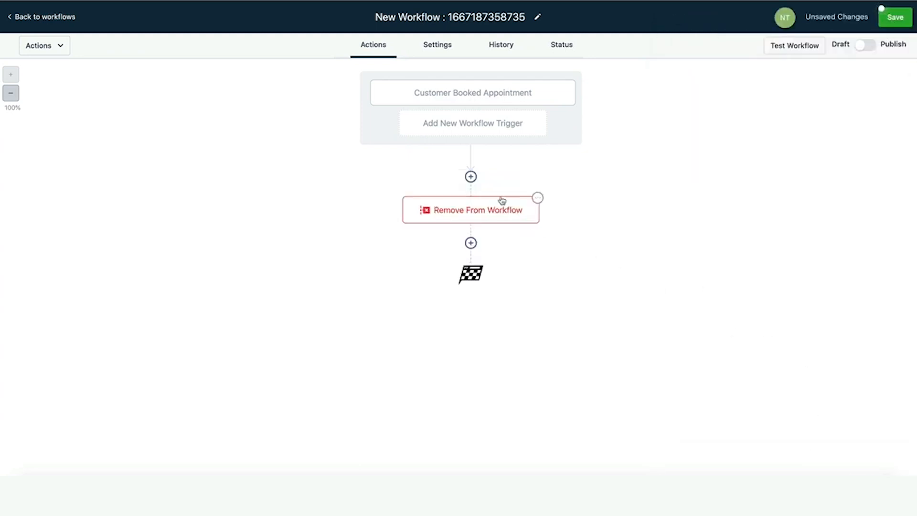
Insert a Create/Update Opportunity step above it: 'buyer leads from website' pipeline, 'book an appointment' stage.
left_click(470, 177)
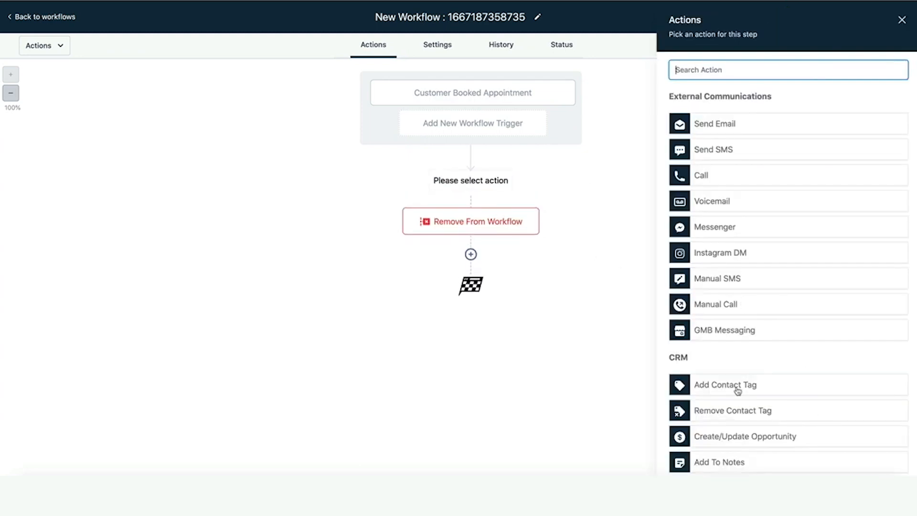
left_click(752, 437)
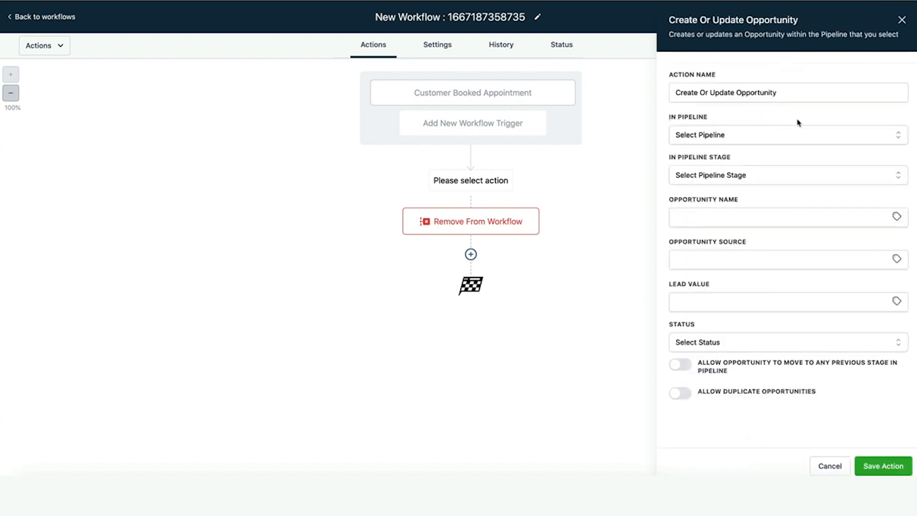
left_click(766, 133)
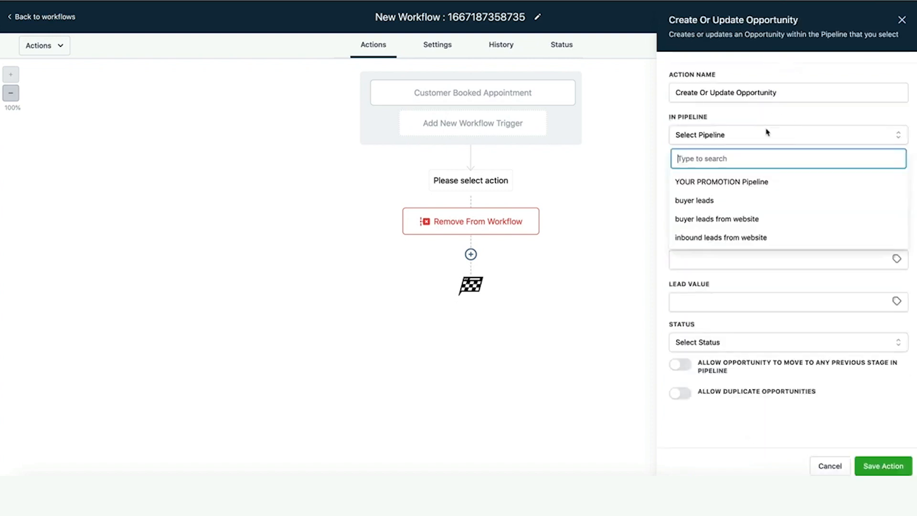
left_click(732, 218)
left_click(763, 184)
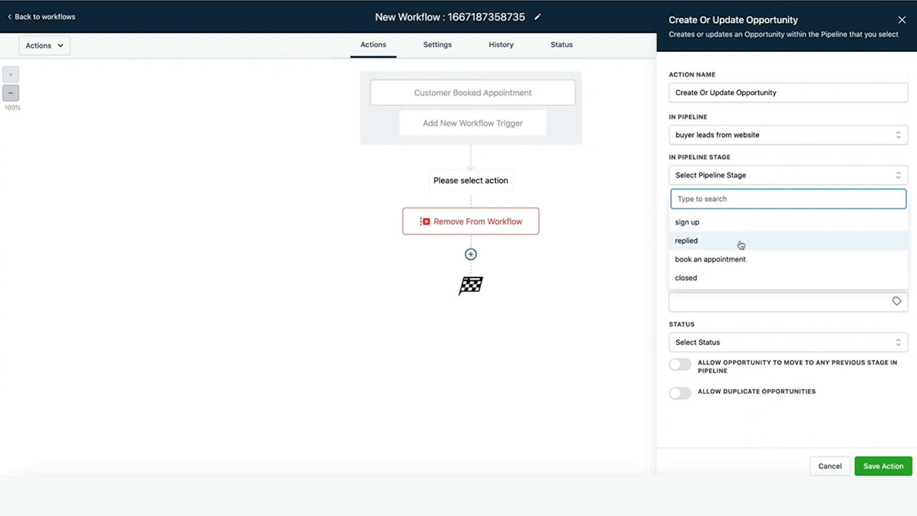
left_click(732, 259)
left_click(882, 466)
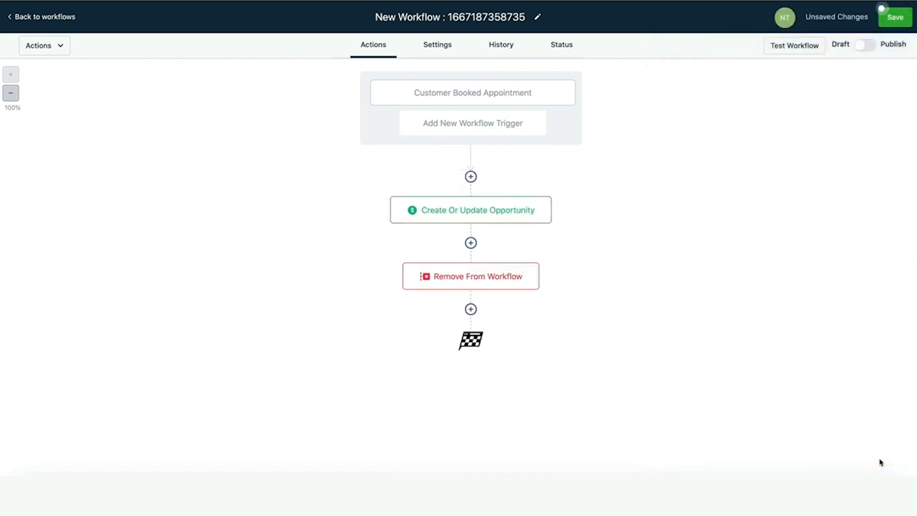
Browse the actions list below Remove From Workflow, then close it without adding a step.
left_click(471, 309)
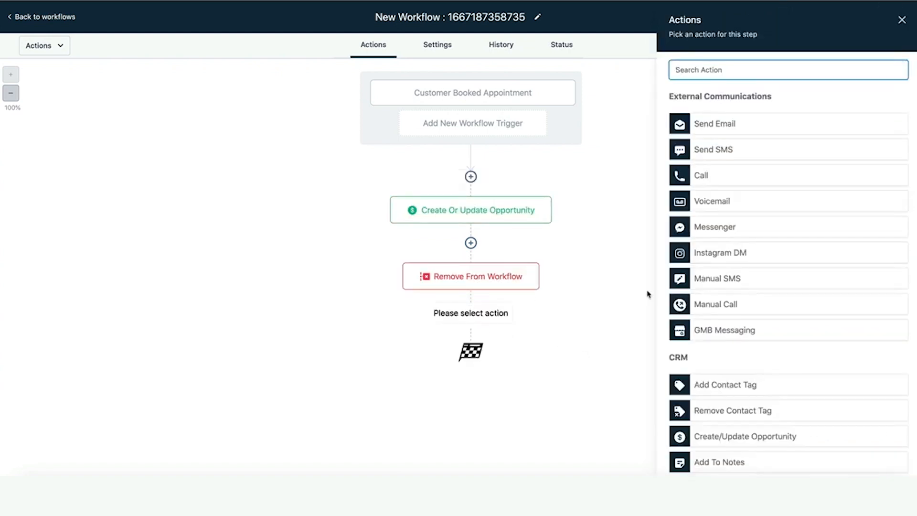
scroll(683, 311, "down", 3)
scroll(683, 310, "down", 10)
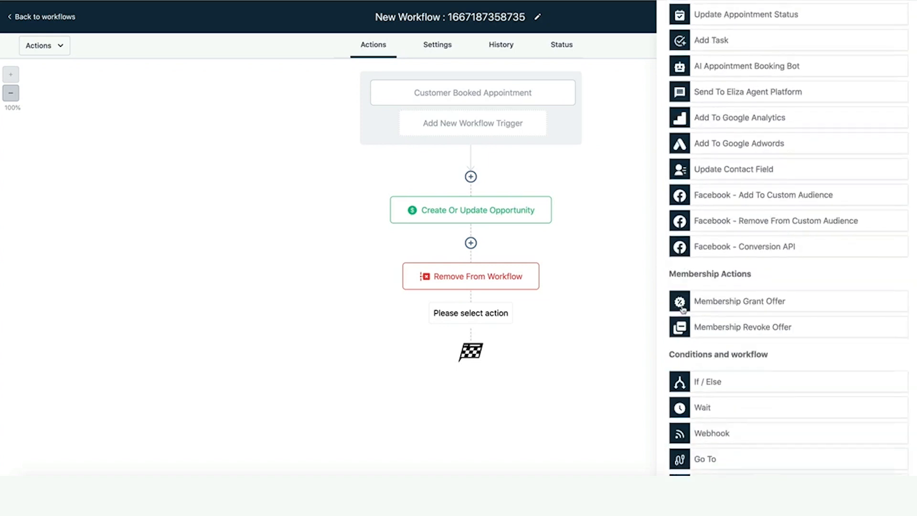
scroll(702, 339, "down", 1)
scroll(704, 342, "up", 15)
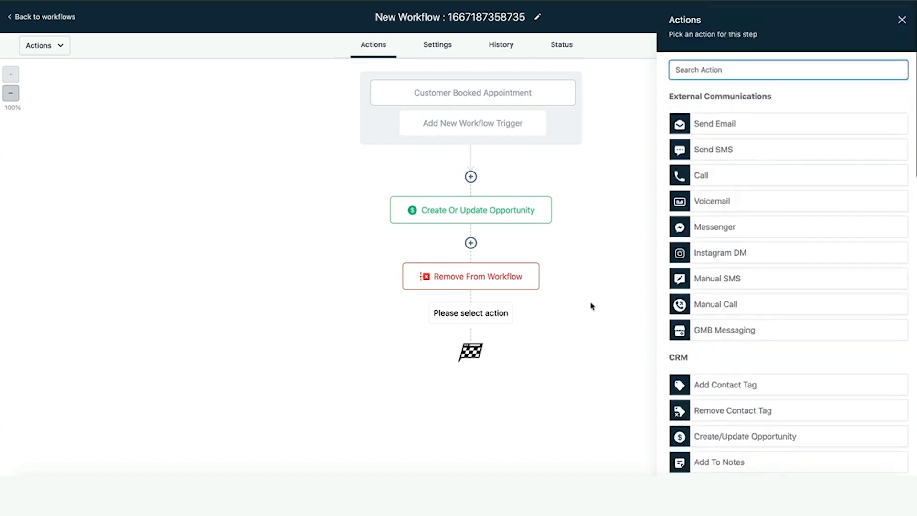
left_click(901, 19)
Publish and save the workflow, then start a new step below Remove From Workflow.
left_click(865, 45)
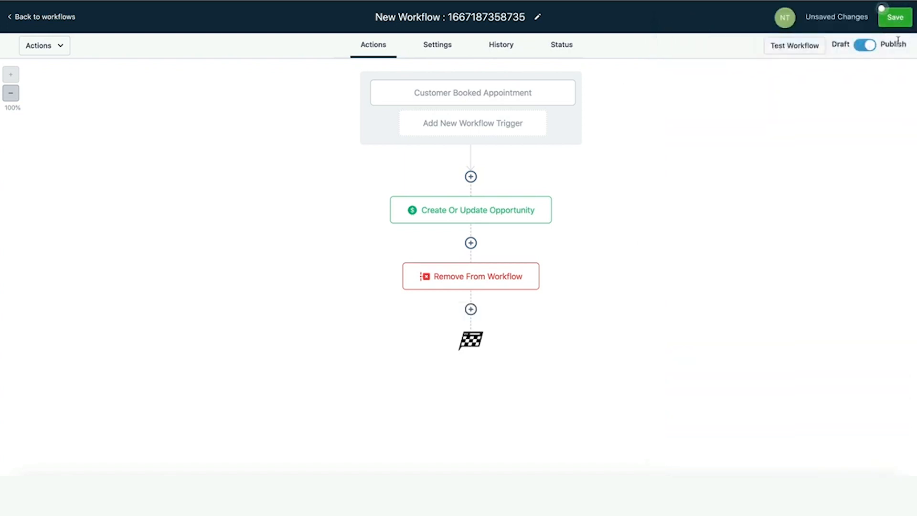
left_click(893, 24)
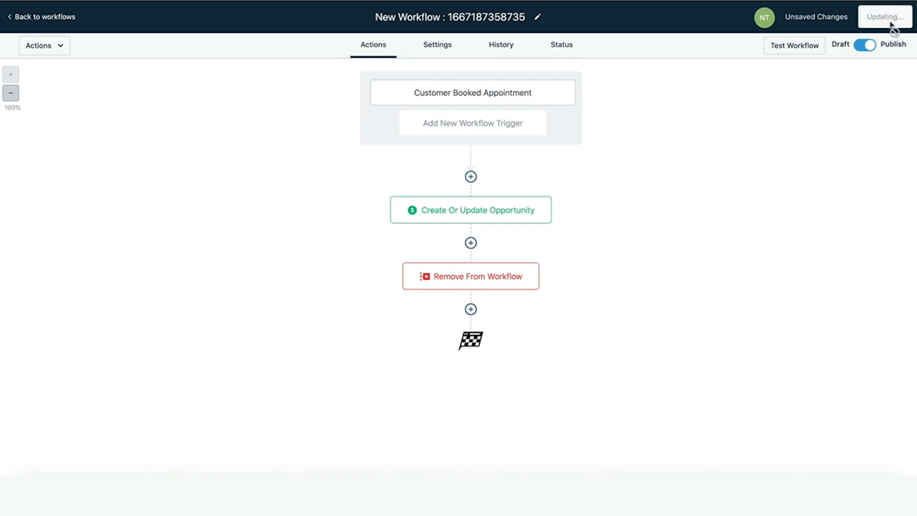
left_click(470, 308)
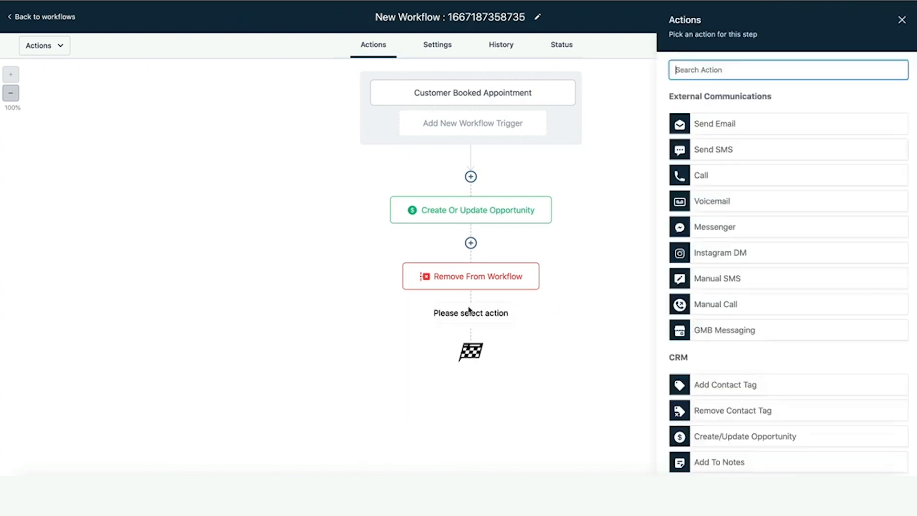
Choose Send Email, enter the sender's name, a suggested sender e-mail and subject 'Reminder'.
left_click(740, 124)
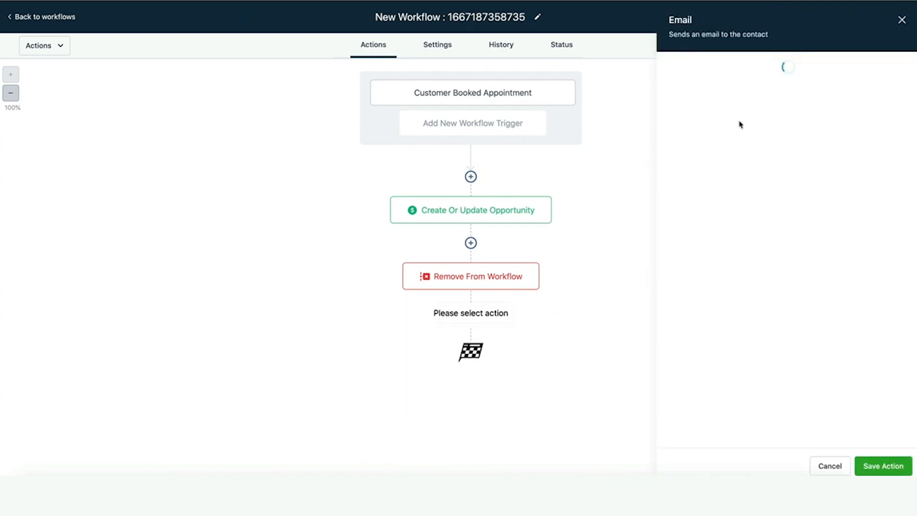
scroll(766, 198, "down", 1)
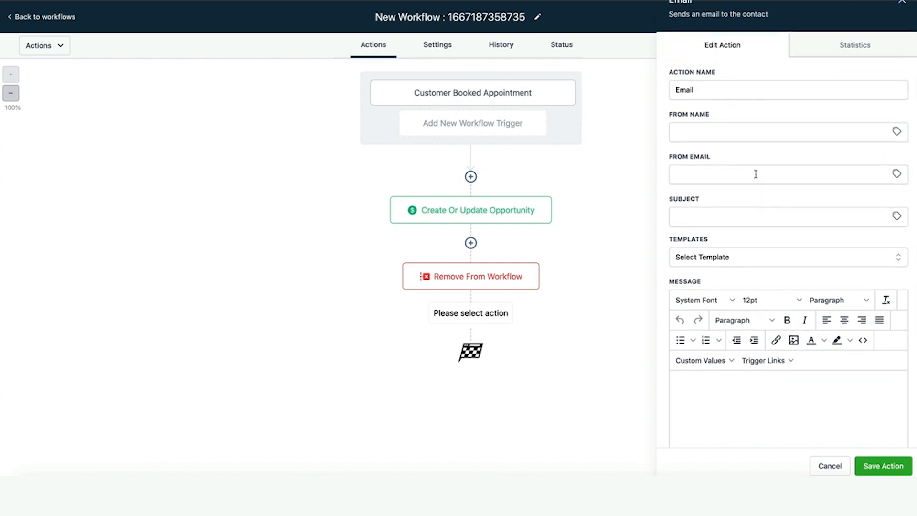
left_click(702, 131)
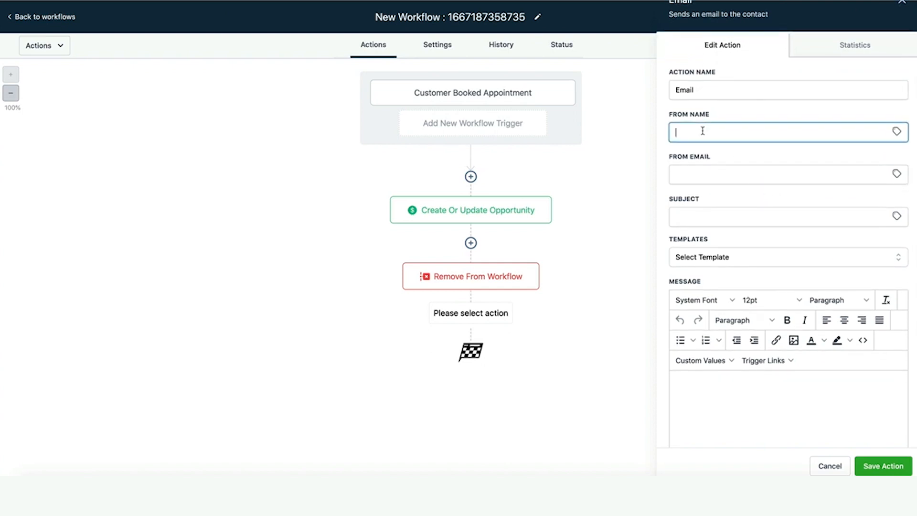
type("Nick Tsai")
left_click(676, 175)
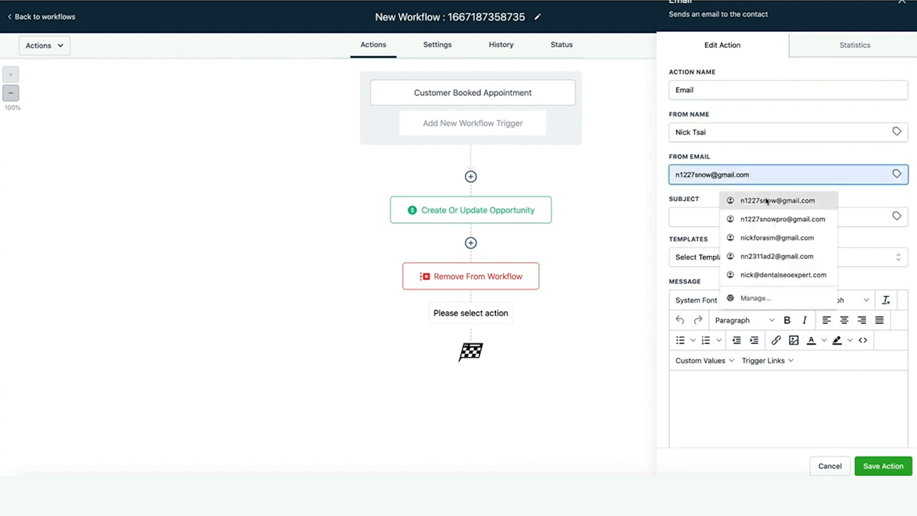
left_click(731, 200)
left_click(730, 215)
type("Reminder")
Write the body 'Hi {{contact.name}} Thanks for book an appointment with' using the Full Name custom value.
left_click(747, 415)
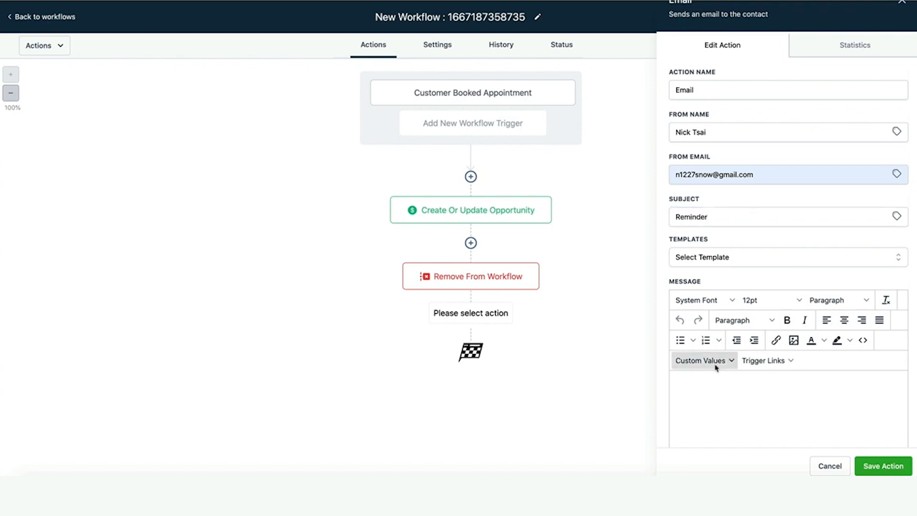
left_click(726, 362)
mouse_move(725, 228)
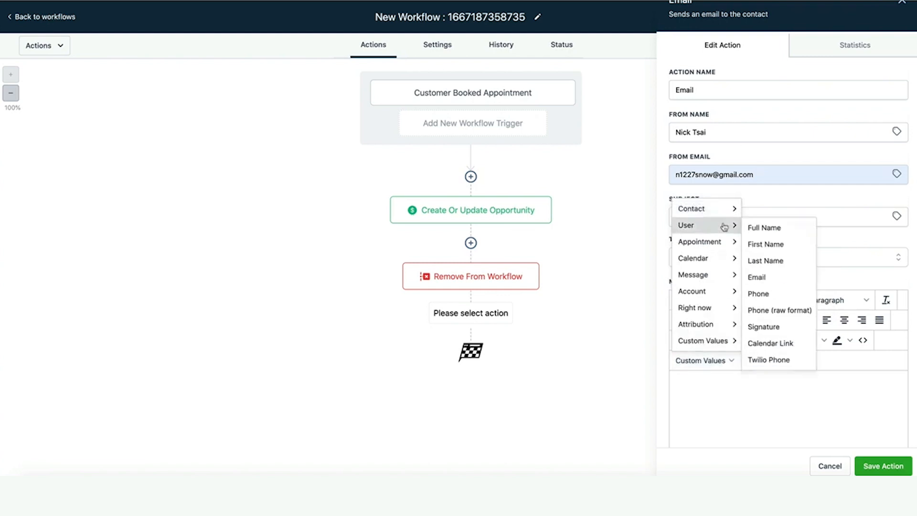
left_click(757, 211)
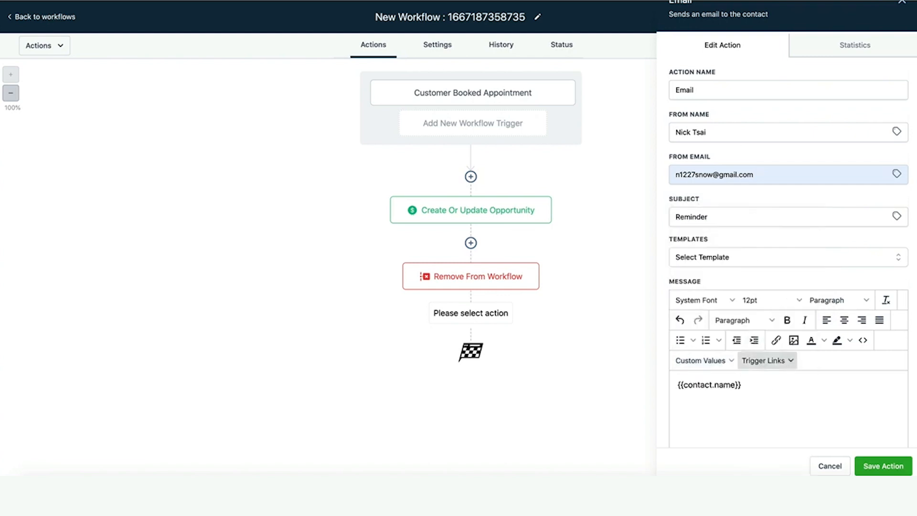
left_click(678, 384)
type("Hi {{contact.name}} T")
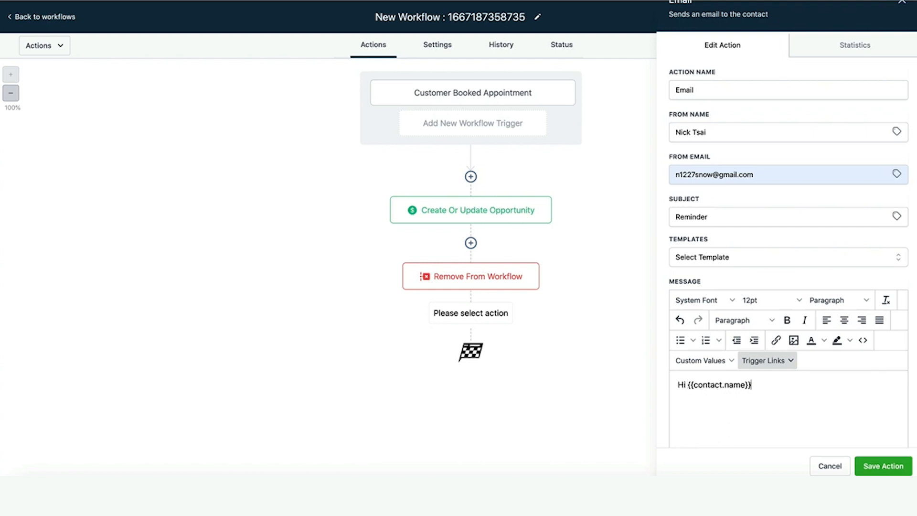
type("hanks for book an appo")
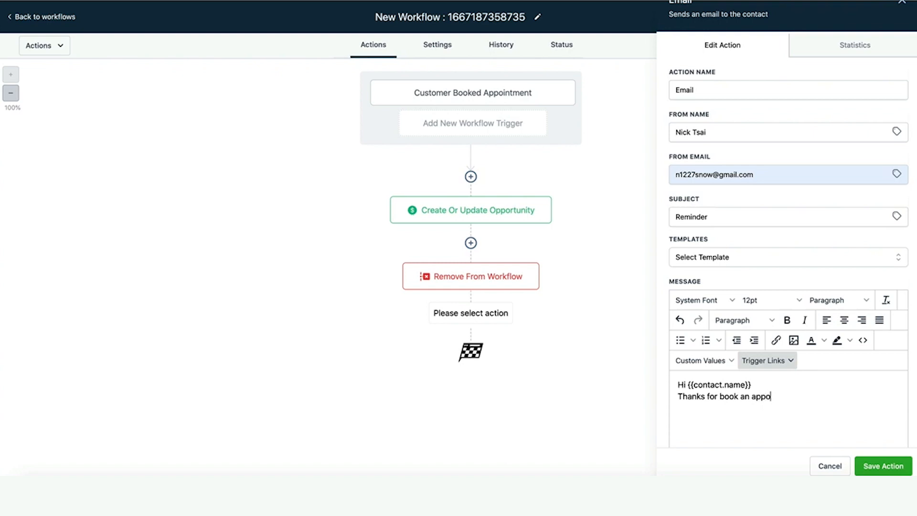
type("intment with me at")
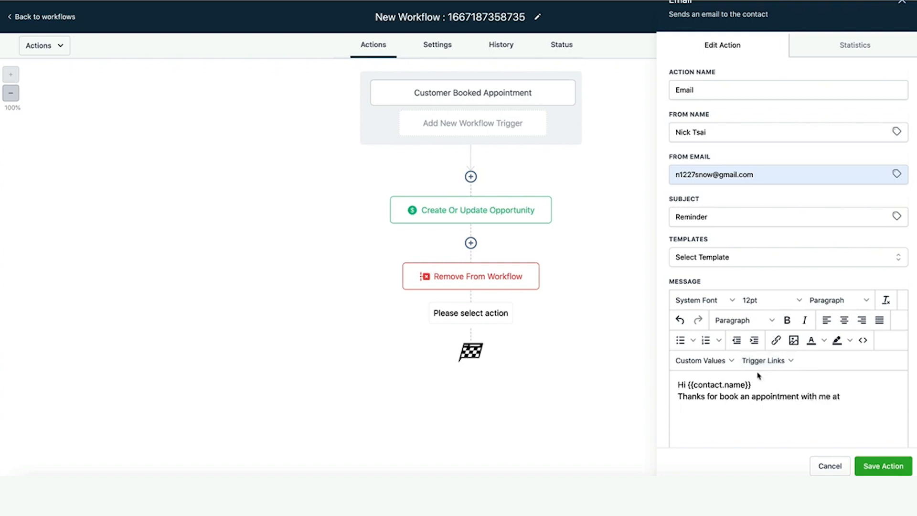
Insert the appointment start date/time and meeting location placeholders into the reminder email.
left_click(723, 361)
mouse_move(726, 259)
mouse_move(719, 243)
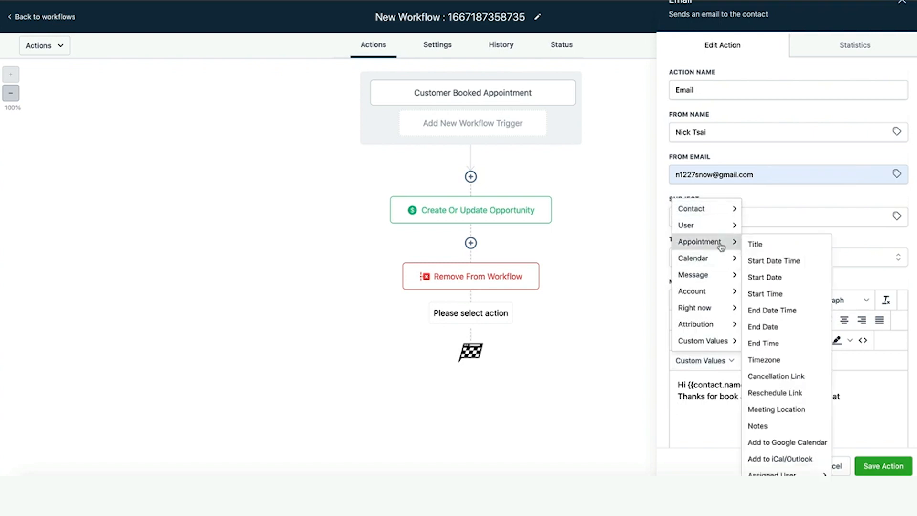
left_click(774, 261)
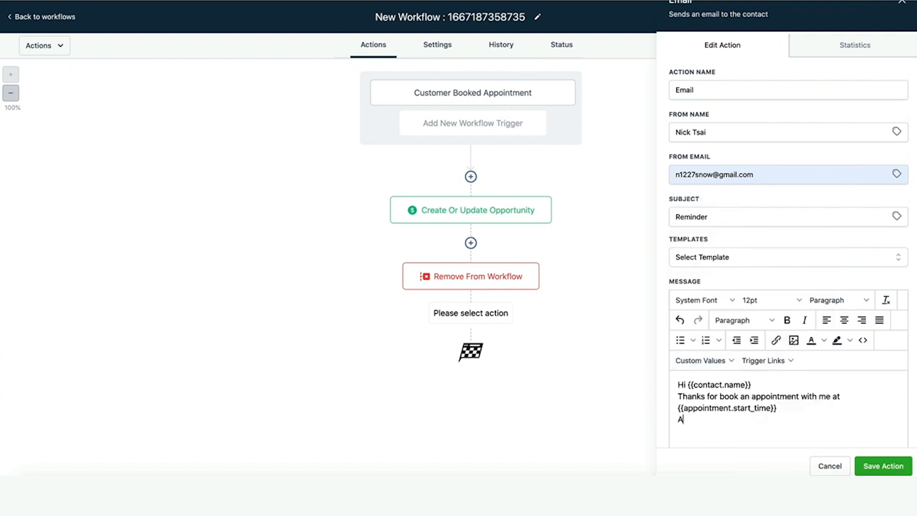
left_click(726, 361)
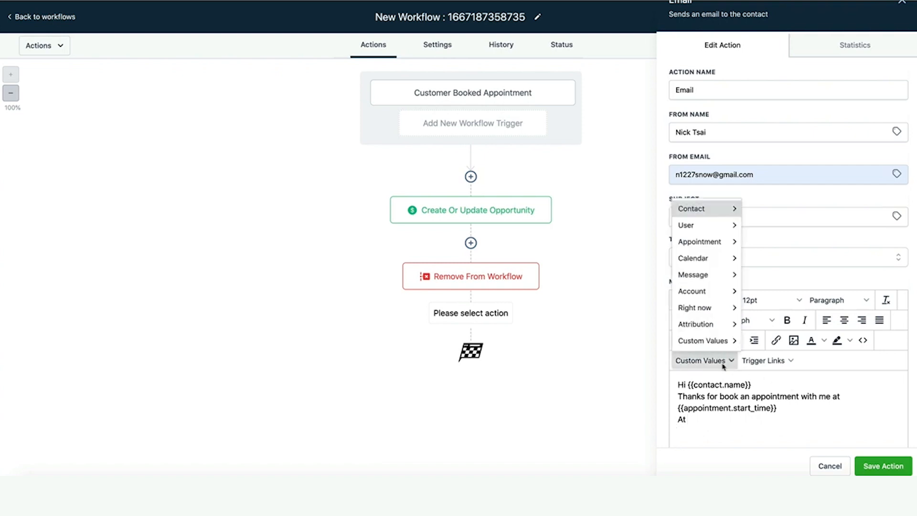
mouse_move(706, 229)
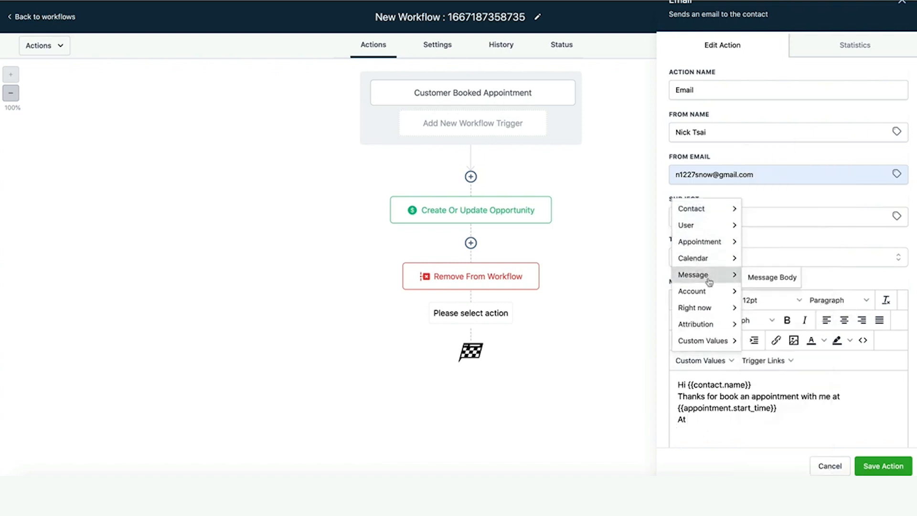
mouse_move(711, 296)
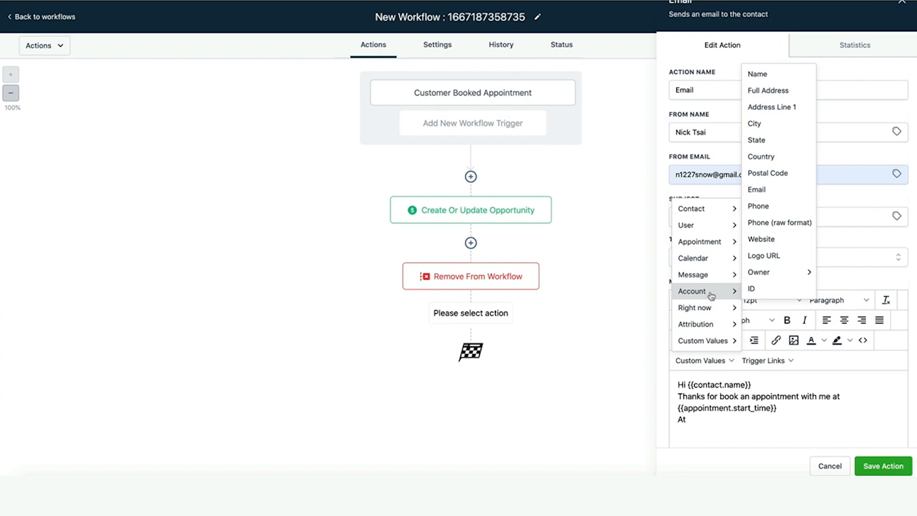
mouse_move(708, 249)
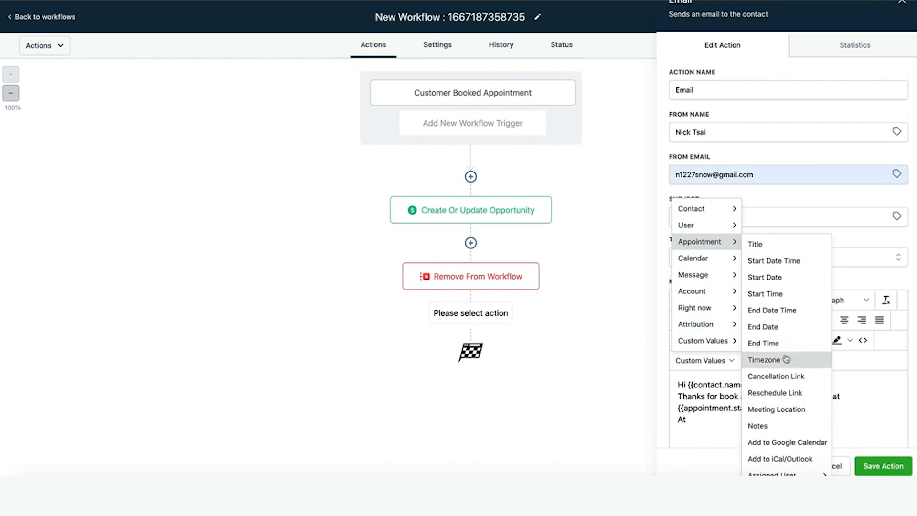
left_click(783, 408)
Add the lines 'If you want to cancel or reschedule a meeting' and 'you can visit here'.
key("Return")
key("Return")
type("If")
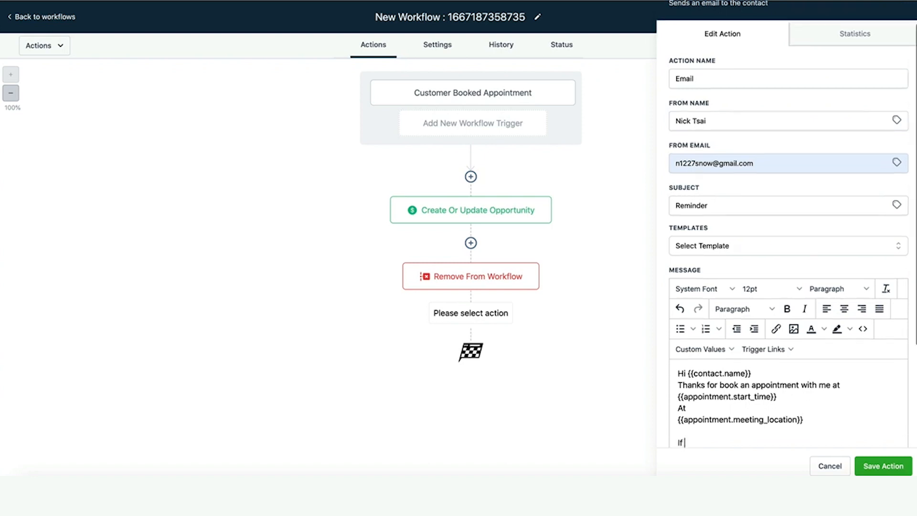
type(" you want o c")
key("BackSpace")
key("BackSpace")
key("BackSpace")
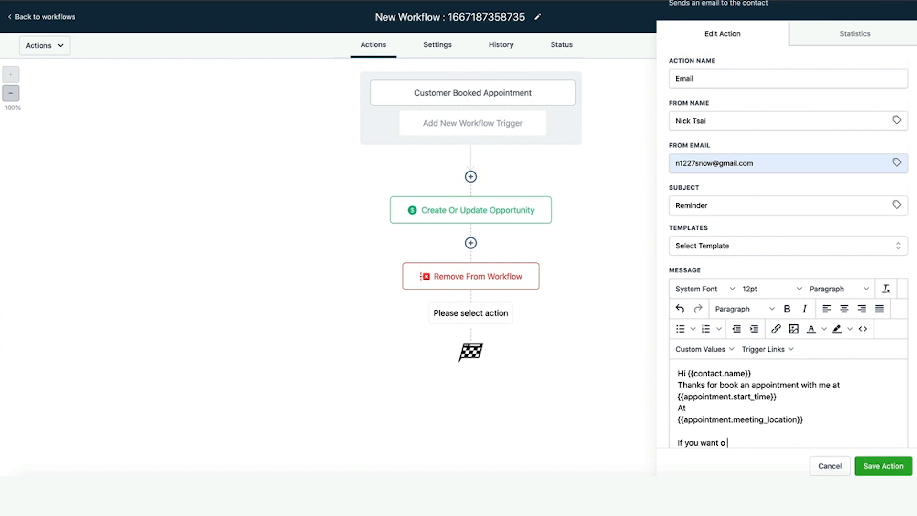
type("cancel or resceudle a")
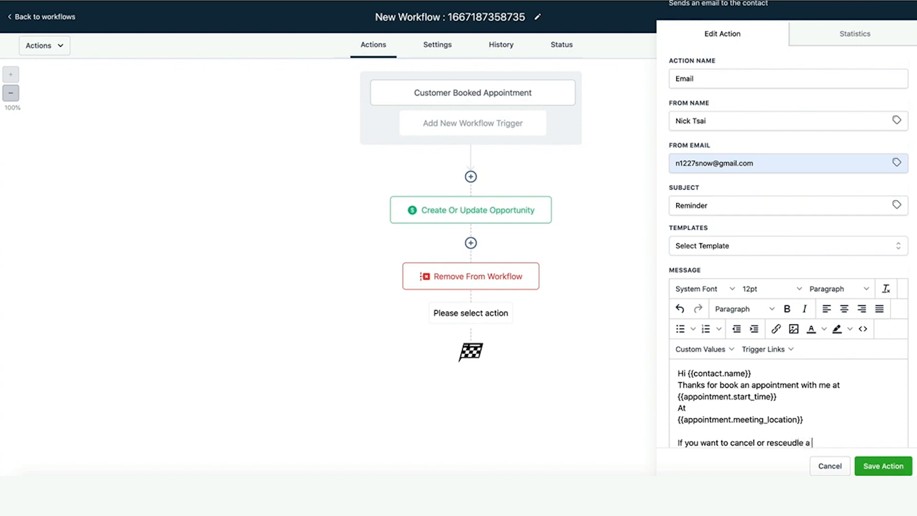
type(" meeting")
key("Return")
type("you can visit erehere")
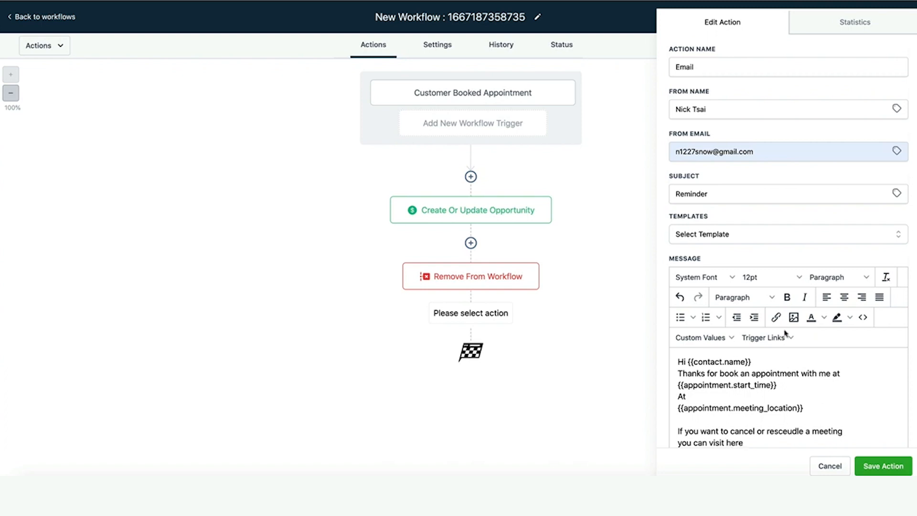
Insert the appointment cancellation link, sign off with the sender's name, and save the email action.
scroll(799, 378, "down", 1)
left_click(714, 338)
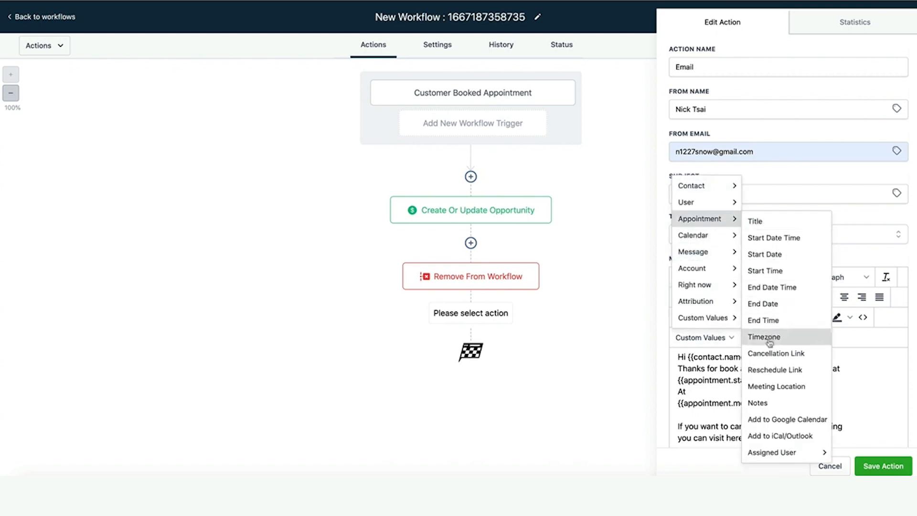
left_click(768, 353)
scroll(784, 398, "down", 3)
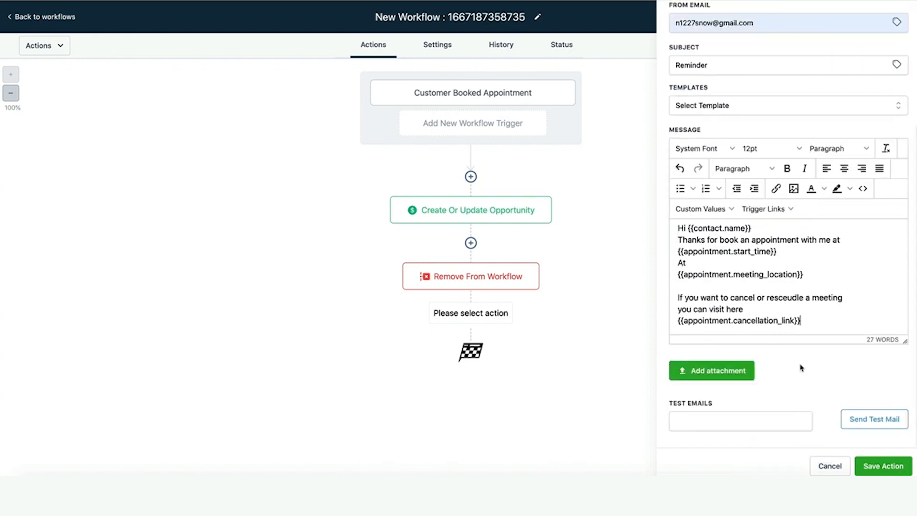
key("Return")
key("Return")
type("Nick Tsai")
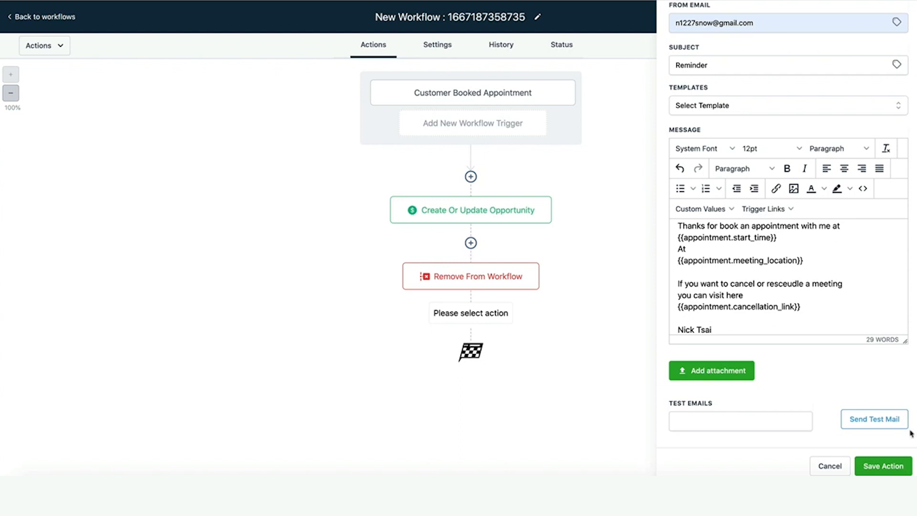
left_click(901, 465)
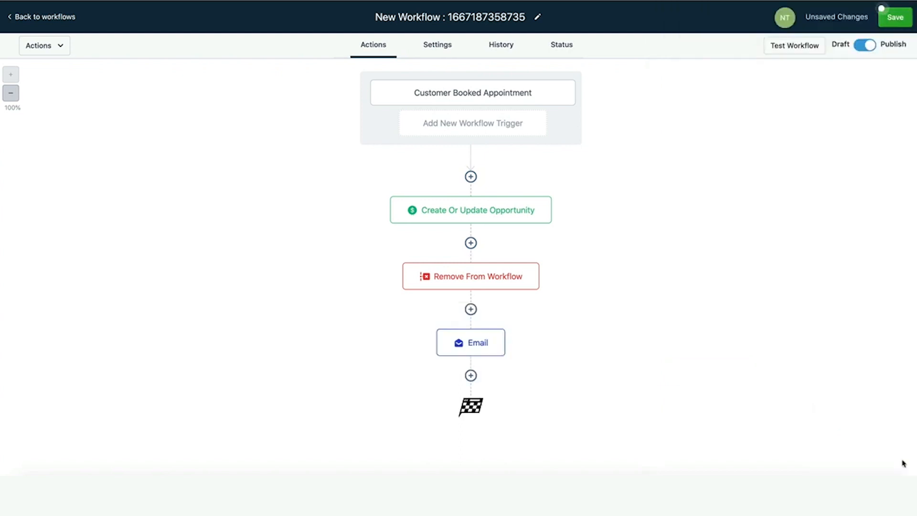
Add a Send SMS step after the Email step with the pasted reminder message.
left_click(482, 350)
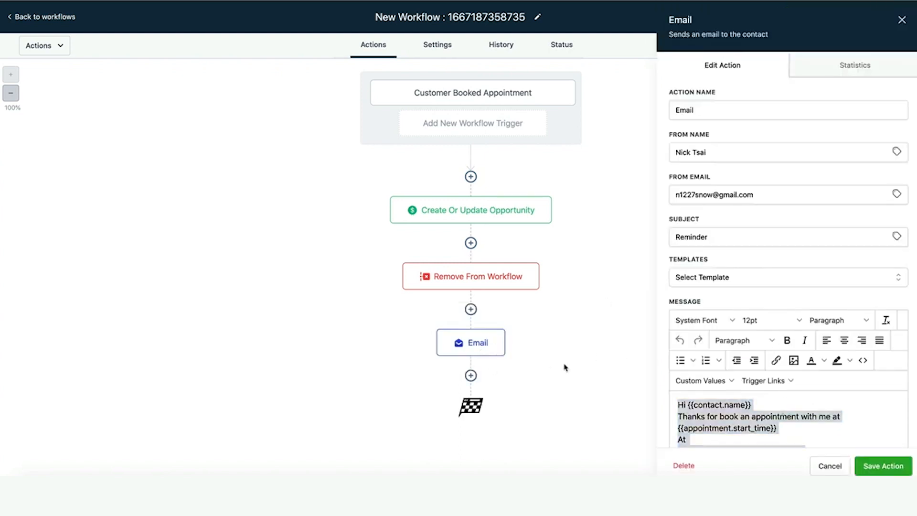
left_click(470, 375)
left_click(746, 156)
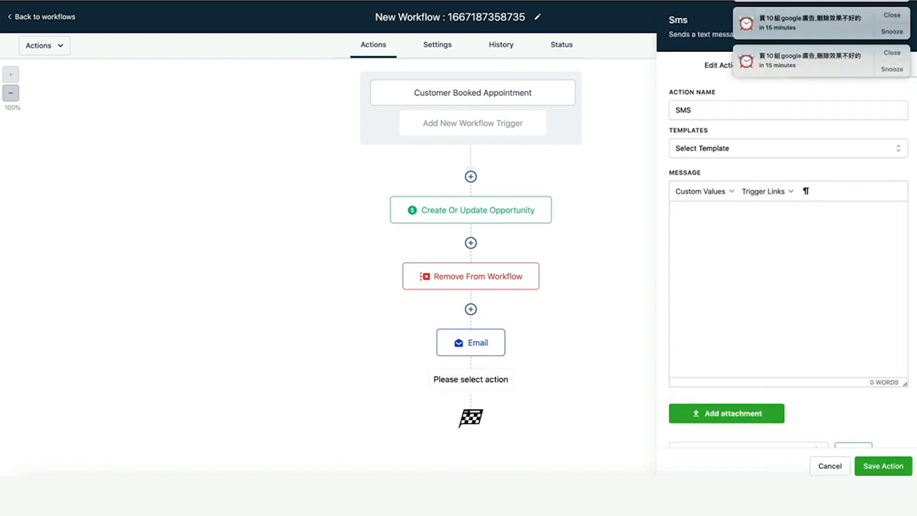
left_click(726, 234)
type("Hi {{contact.name}} Thanks for book an appointment with me at {{appointment.start_time}} At {{appointment.meeting_location}}  If you want to cancel or reschedule a meeting you can visit here {{appointment.cancellation_link}}  Nick Tsai")
left_click(883, 465)
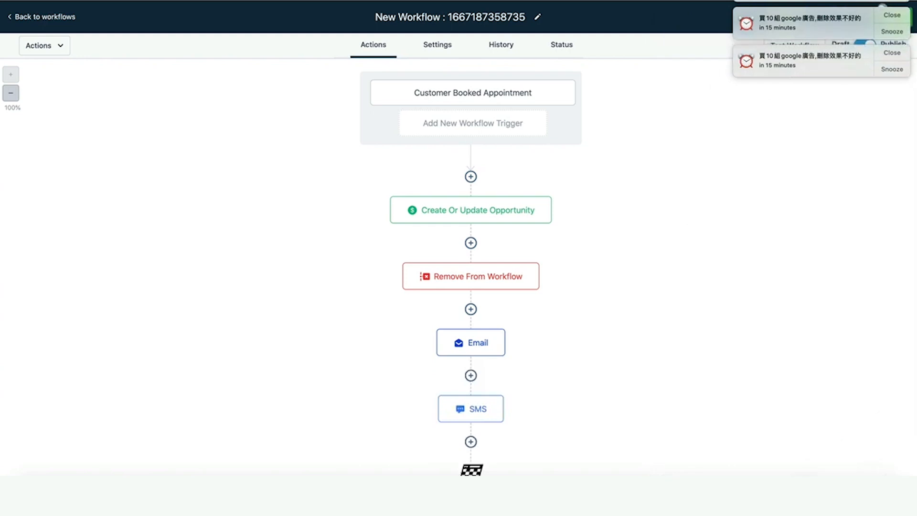
Save the appointment workflow with the new SMS step.
scroll(811, 60, "down", 3)
scroll(755, 140, "down", 1)
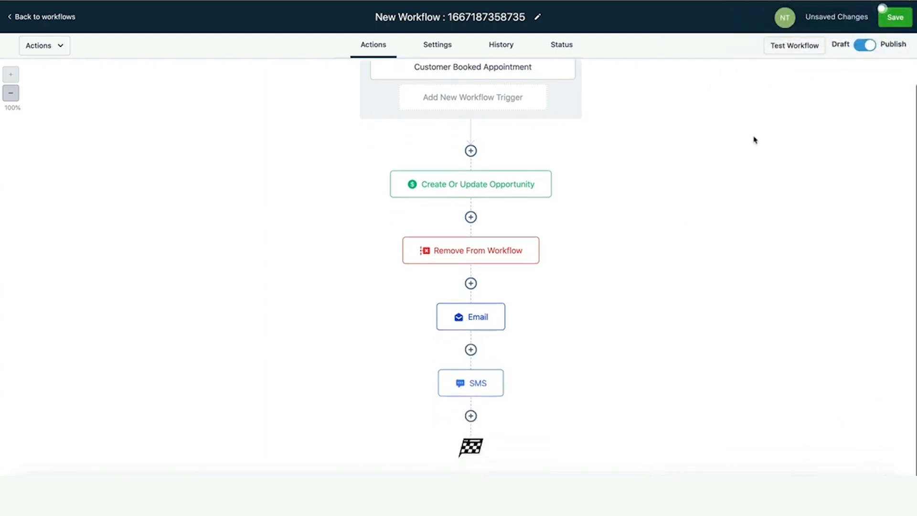
scroll(805, 113, "up", 1)
left_click(902, 20)
scroll(758, 167, "down", 1)
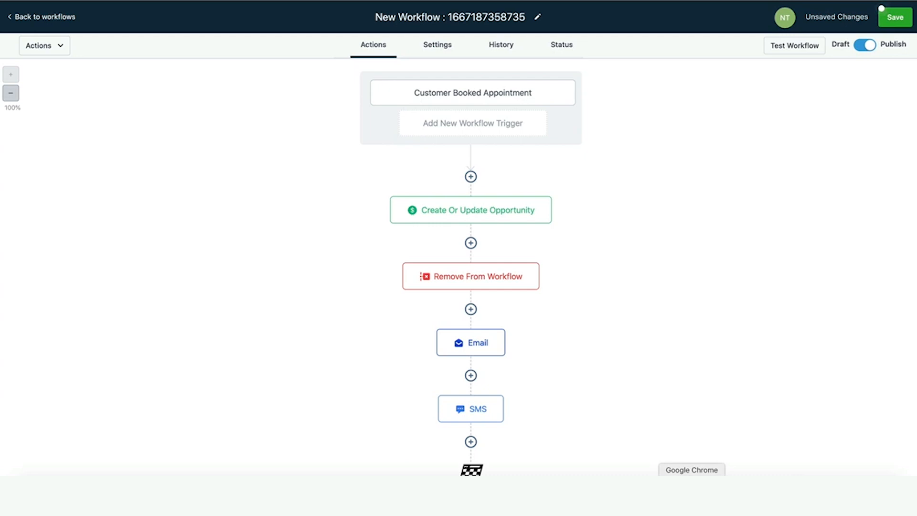
Add a Wait step after the SMS that waits until 1 day before the appointment time.
left_click(470, 442)
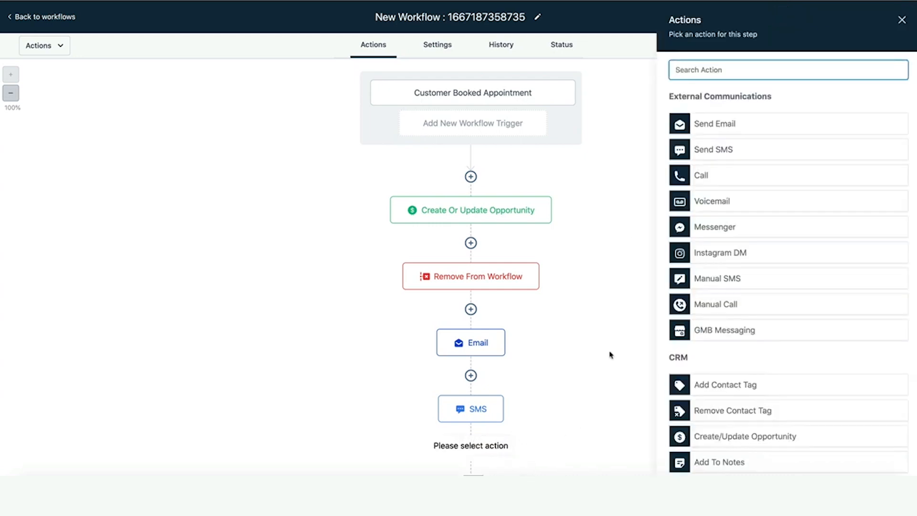
type("wa")
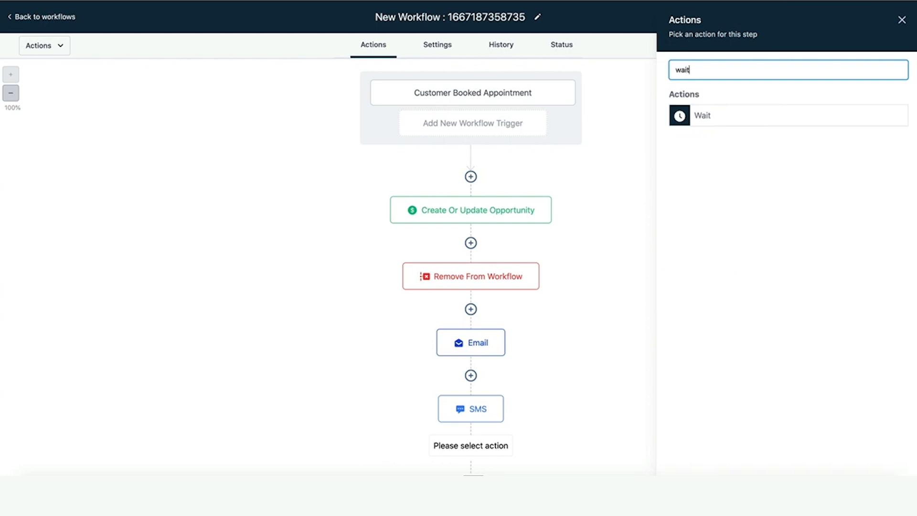
type("it")
left_click(724, 112)
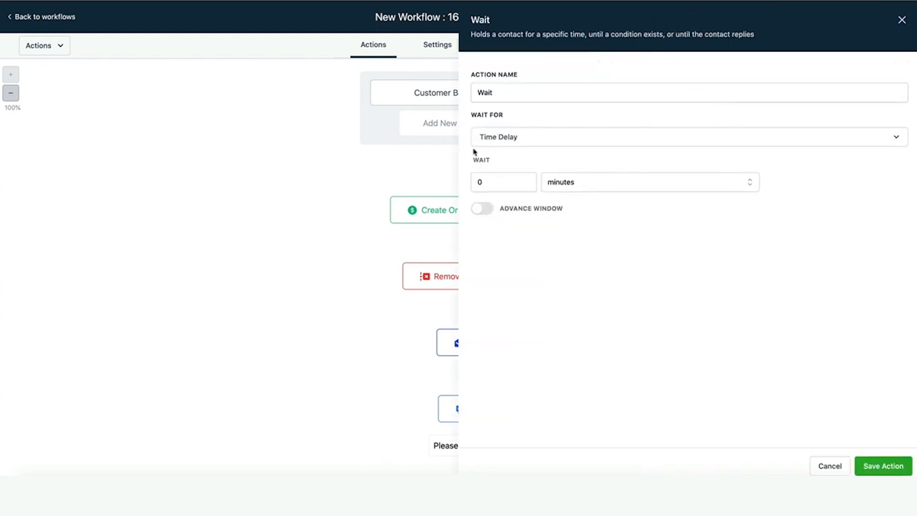
left_click(595, 145)
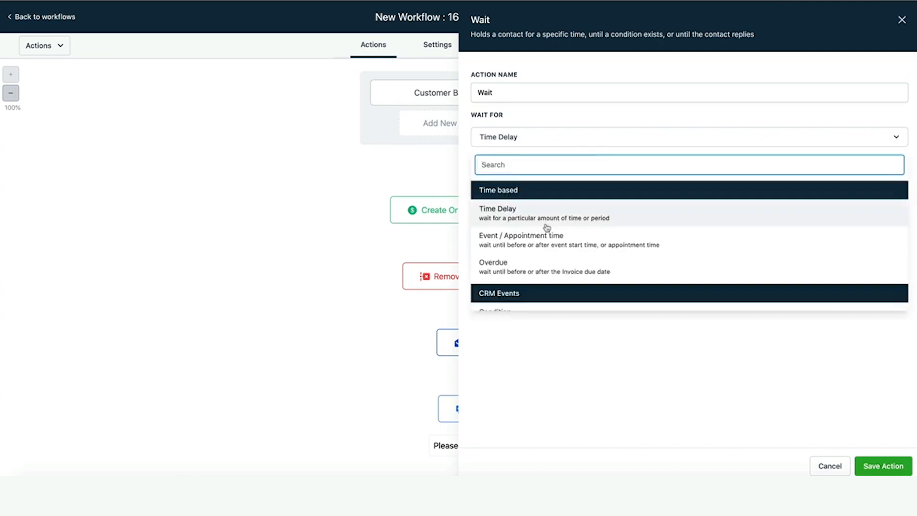
left_click(537, 241)
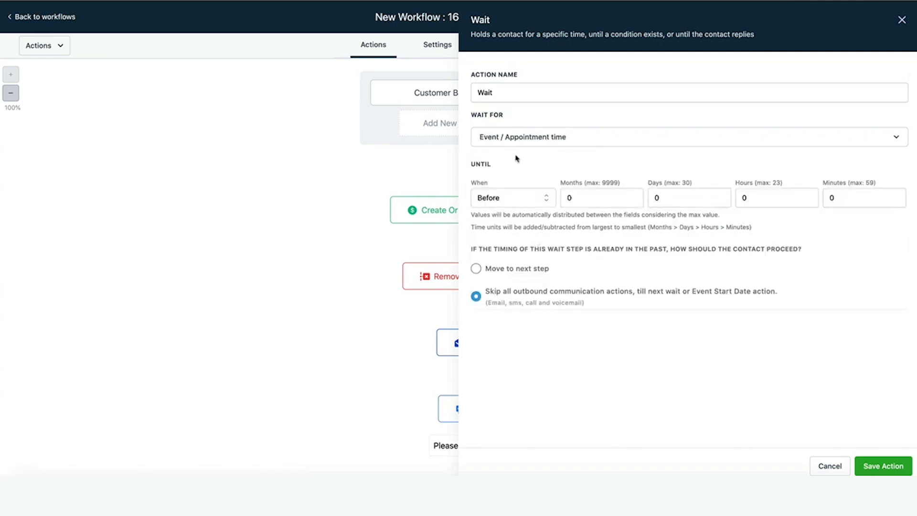
left_click(666, 197)
type("1")
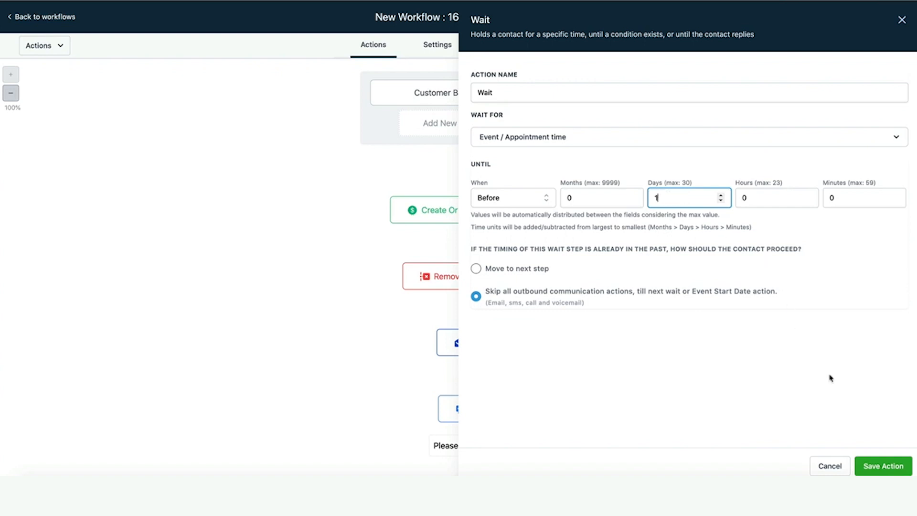
left_click(879, 466)
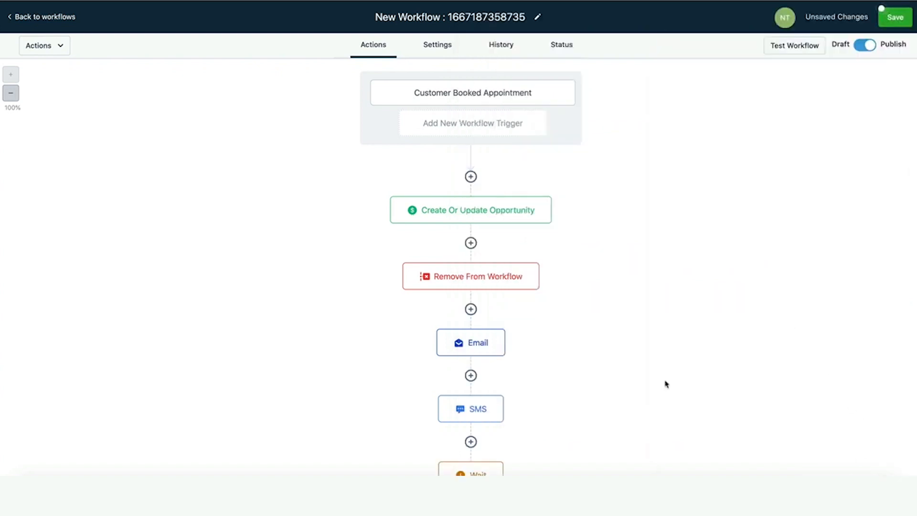
scroll(645, 383, "down", 2)
Dismiss the action picker and review the Wait step's settings without changing them.
left_click(470, 415)
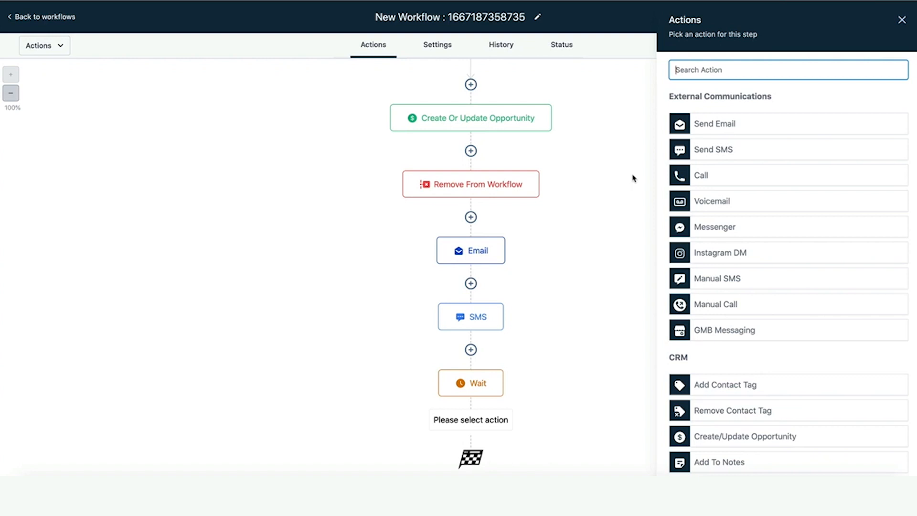
left_click(633, 178)
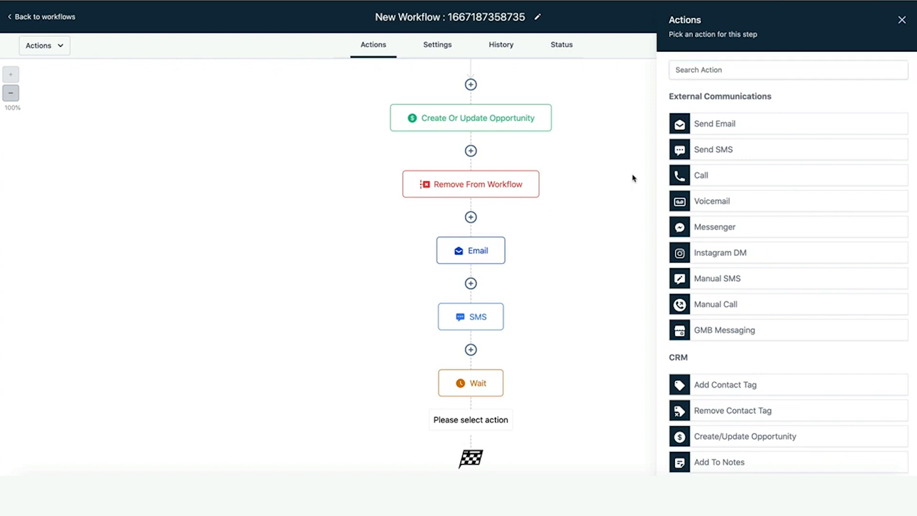
left_click(901, 19)
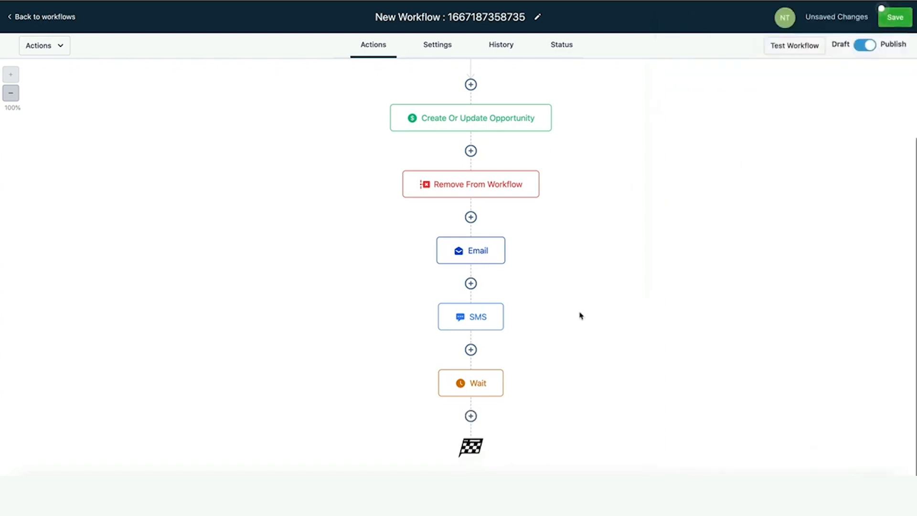
left_click(482, 386)
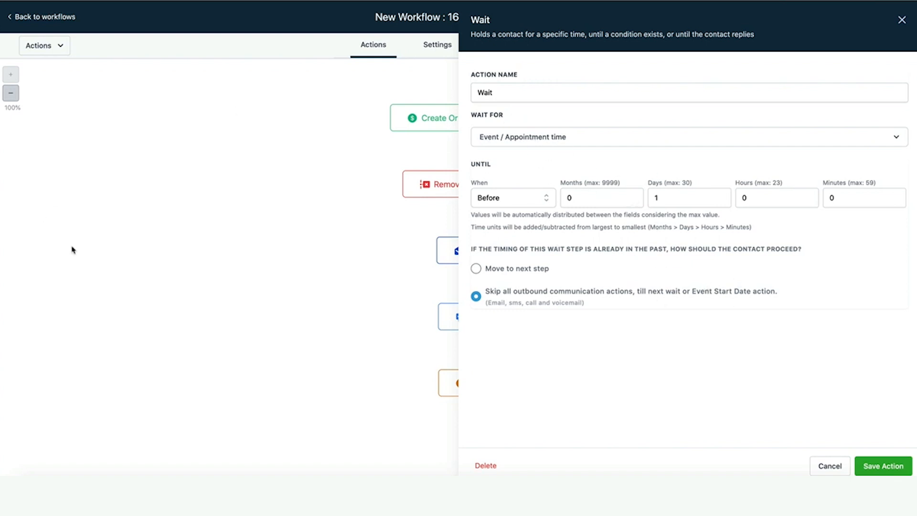
left_click(814, 470)
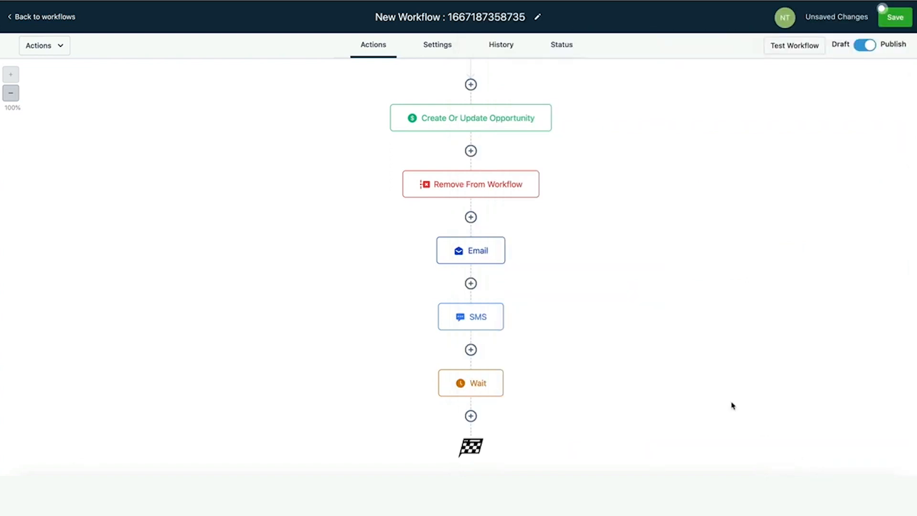
Save the Customer Booked Appointment workflow ending with the Wait step.
scroll(732, 405, "up", 2)
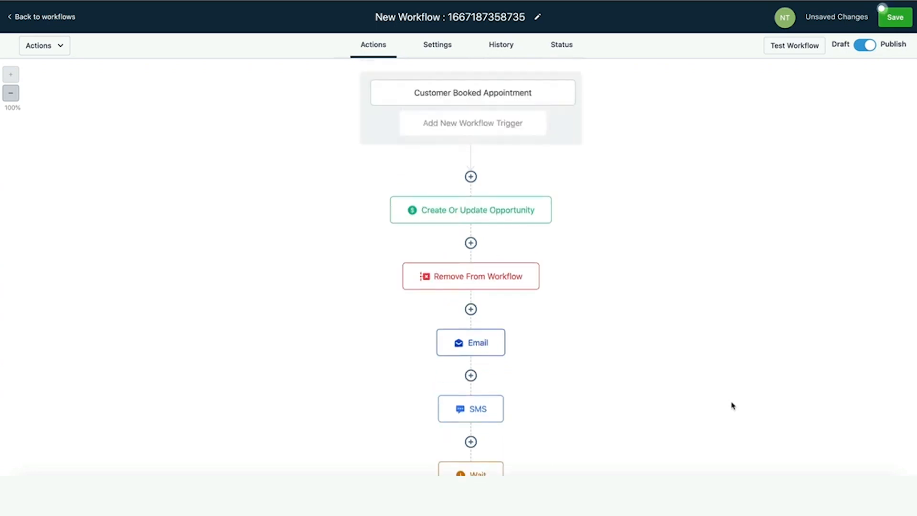
scroll(732, 405, "down", 1)
scroll(299, 266, "down", 1)
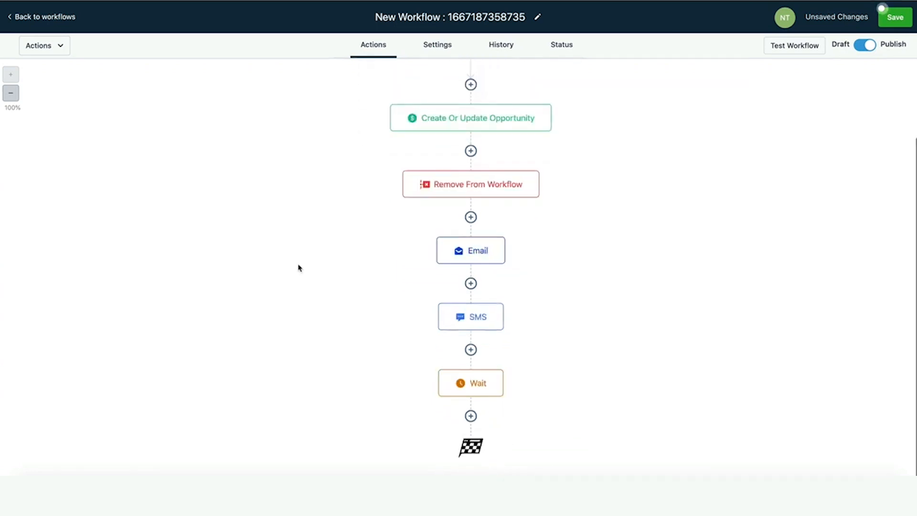
scroll(299, 266, "up", 2)
left_click(882, 10)
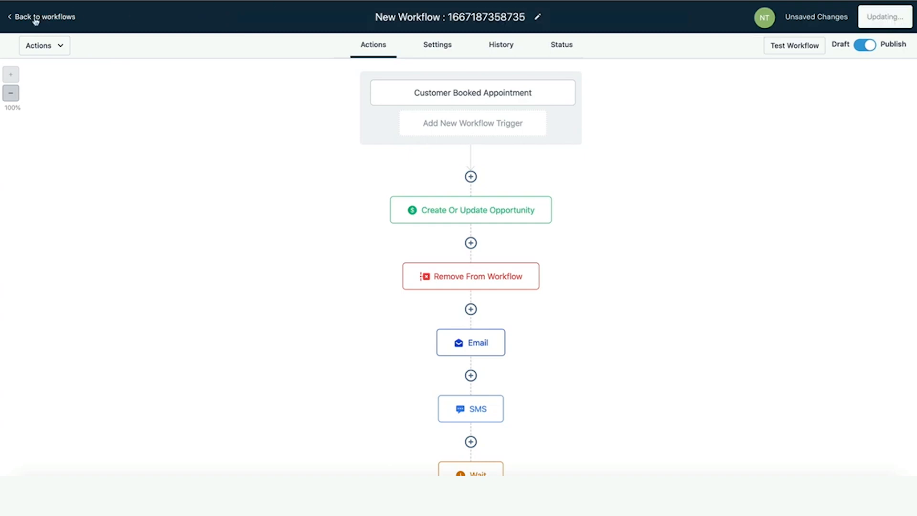
Create a new blank workflow from scratch from the workflows list.
left_click(35, 18)
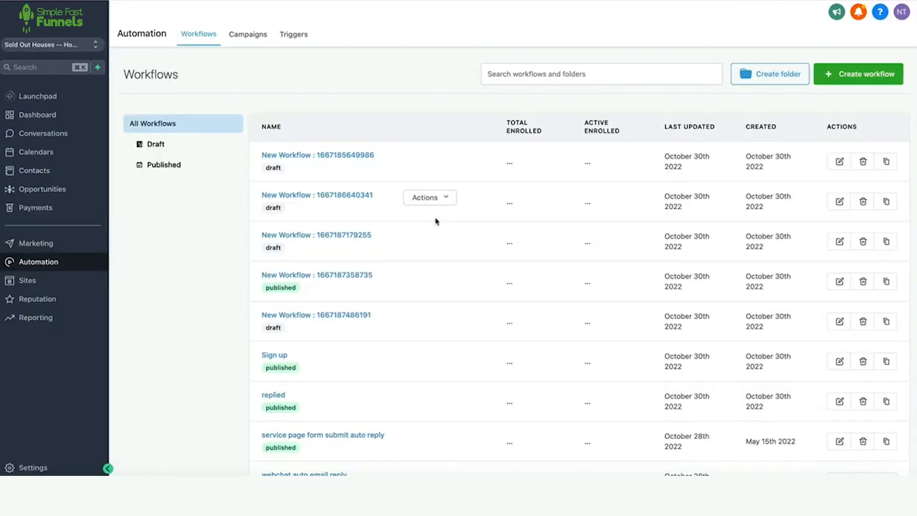
left_click(848, 74)
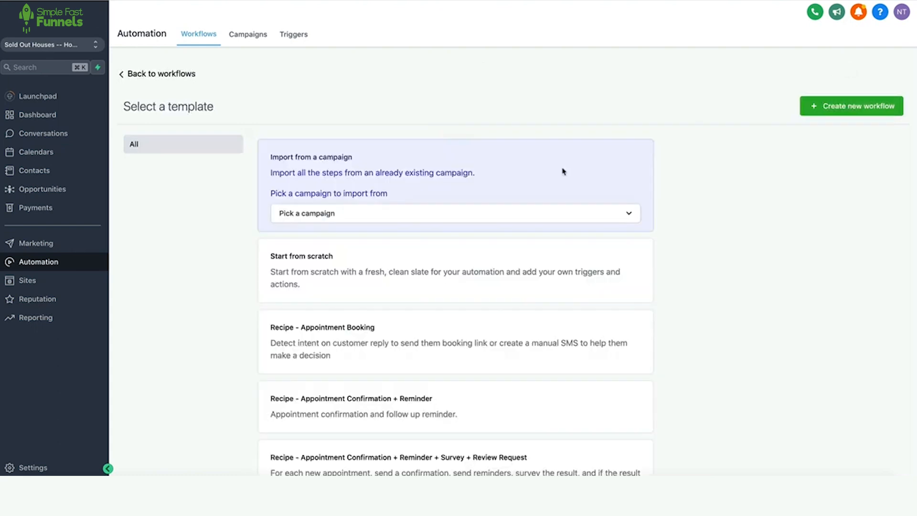
left_click(355, 267)
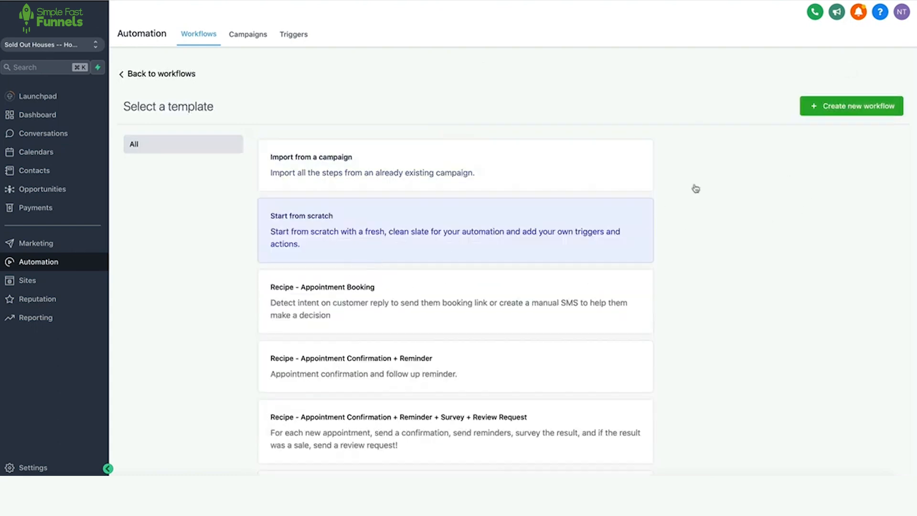
left_click(809, 108)
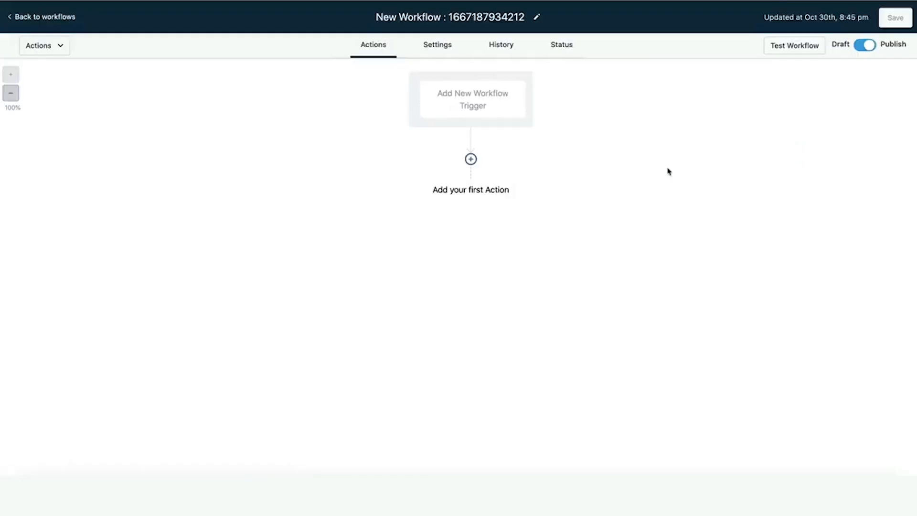
Add an Appointment Status trigger filtered to appointment status No-show.
left_click(482, 109)
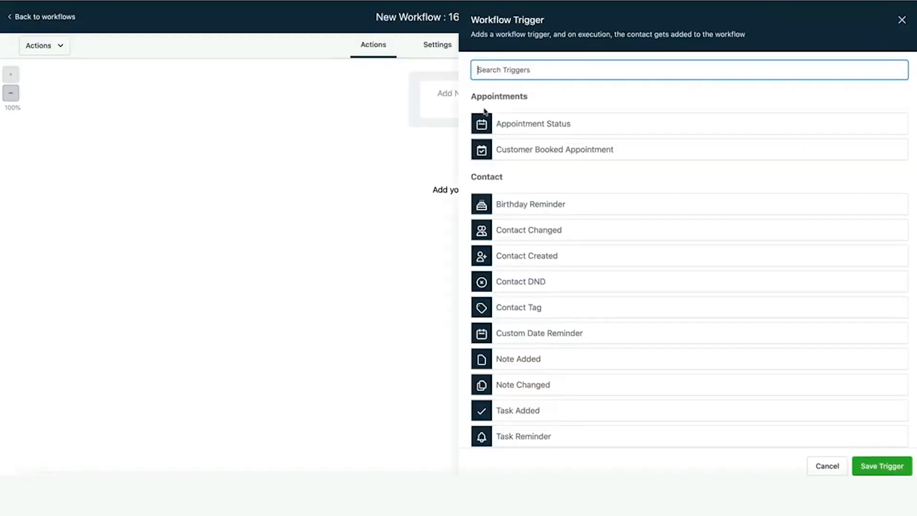
left_click(537, 125)
left_click(529, 147)
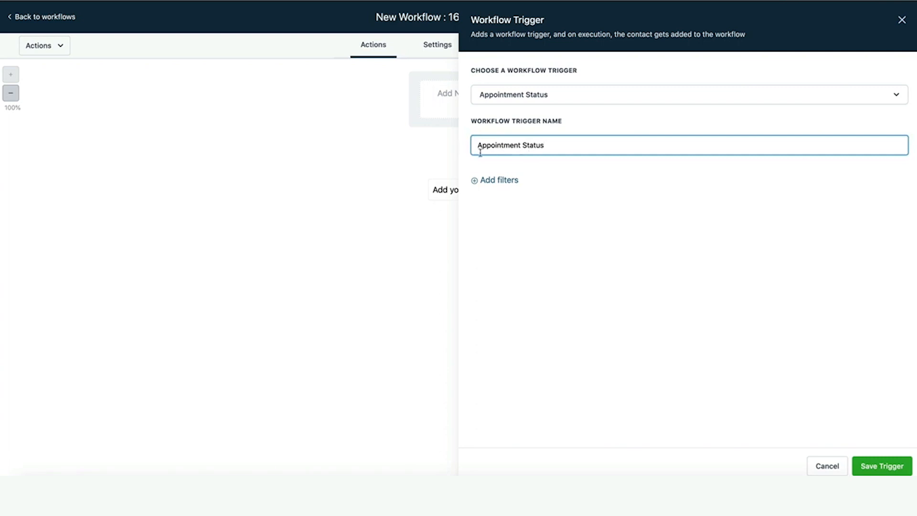
left_click(496, 181)
left_click(525, 189)
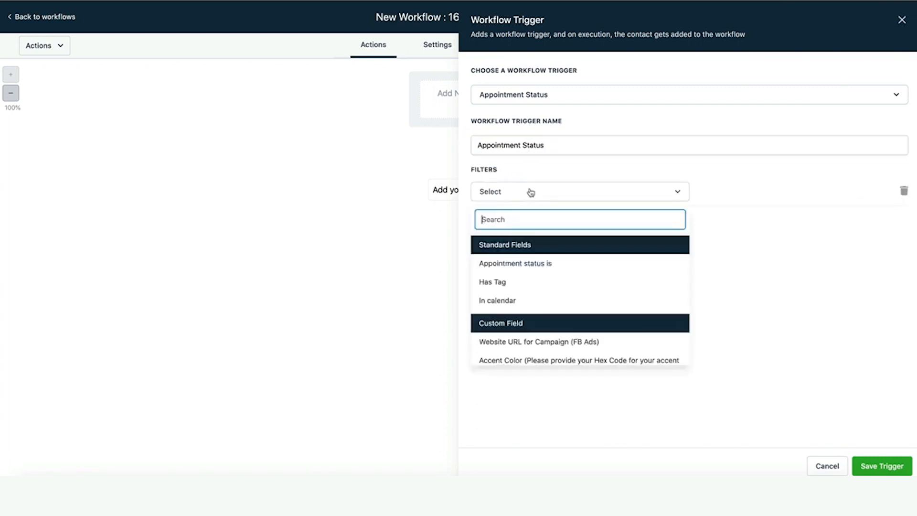
left_click(519, 264)
left_click(753, 192)
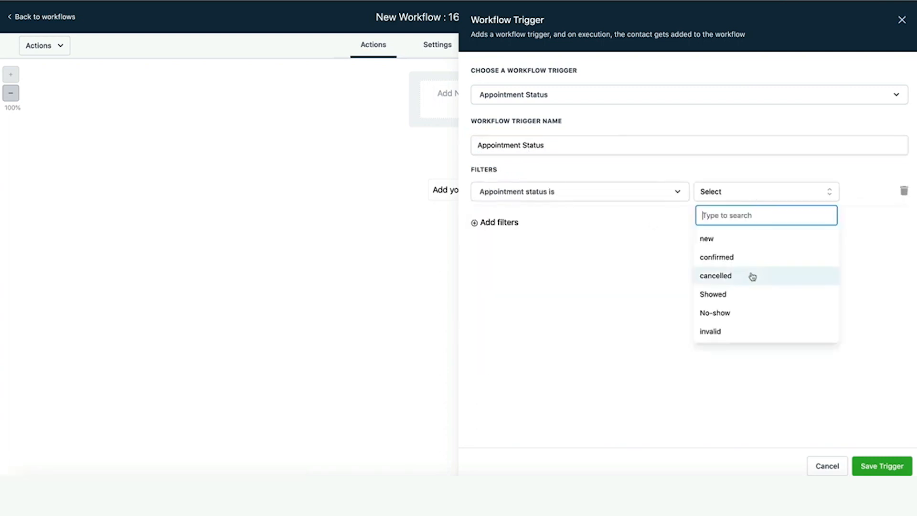
left_click(747, 311)
left_click(882, 466)
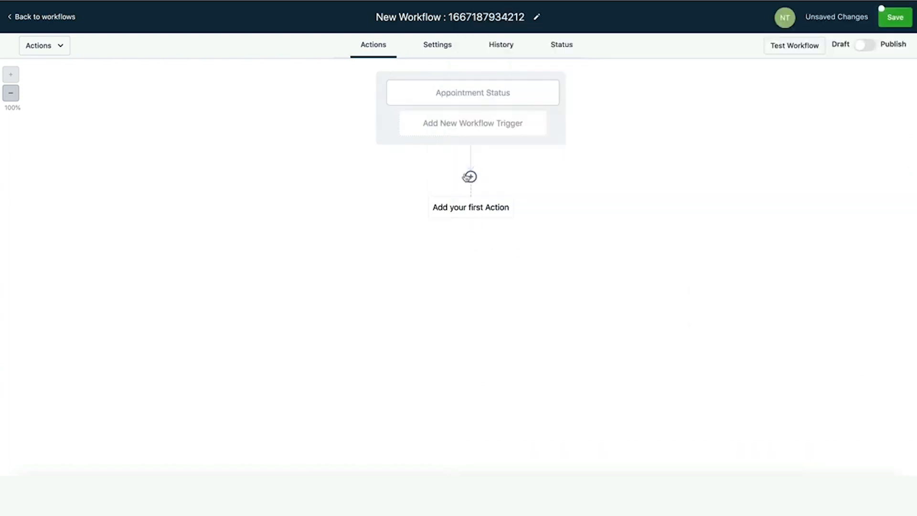
Add a Send Email action after the trigger with subject 'is there any issue'.
left_click(469, 177)
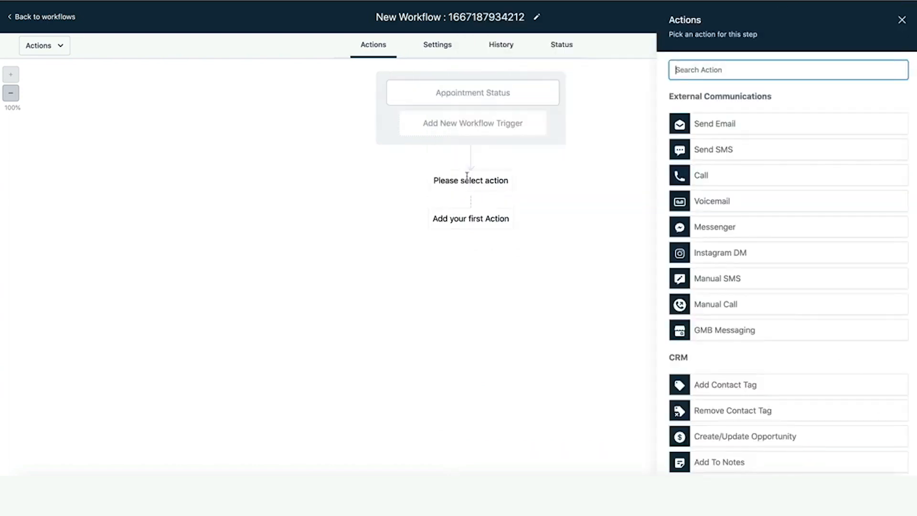
left_click(713, 128)
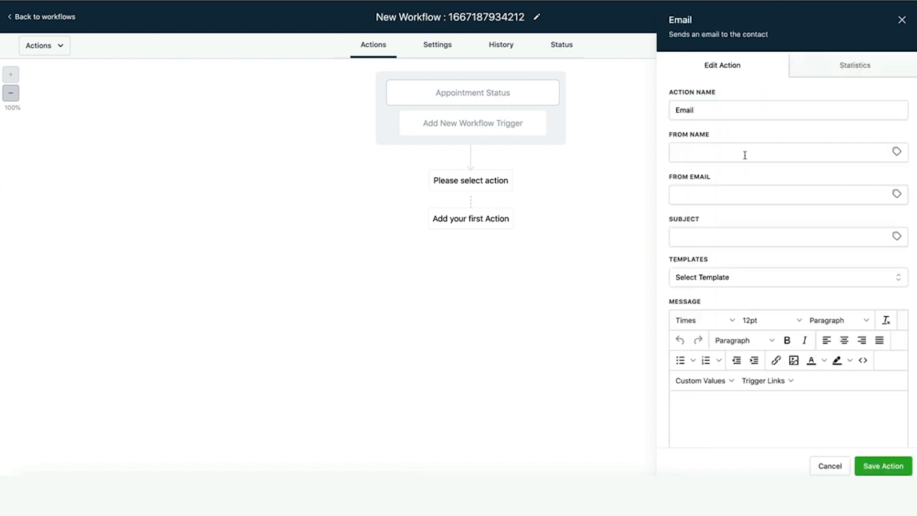
left_click(707, 229)
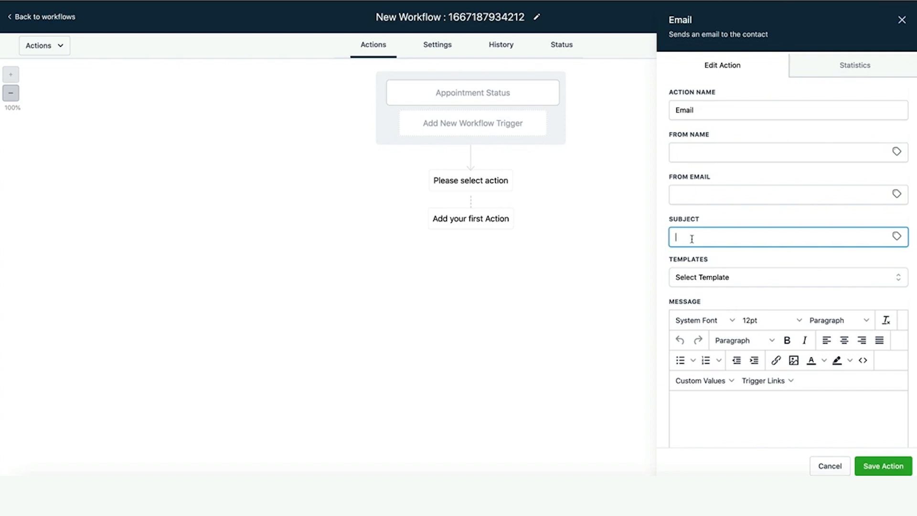
type("is there any issue?")
Fill in the sender address from saved suggestions and the sender name.
left_click(698, 193)
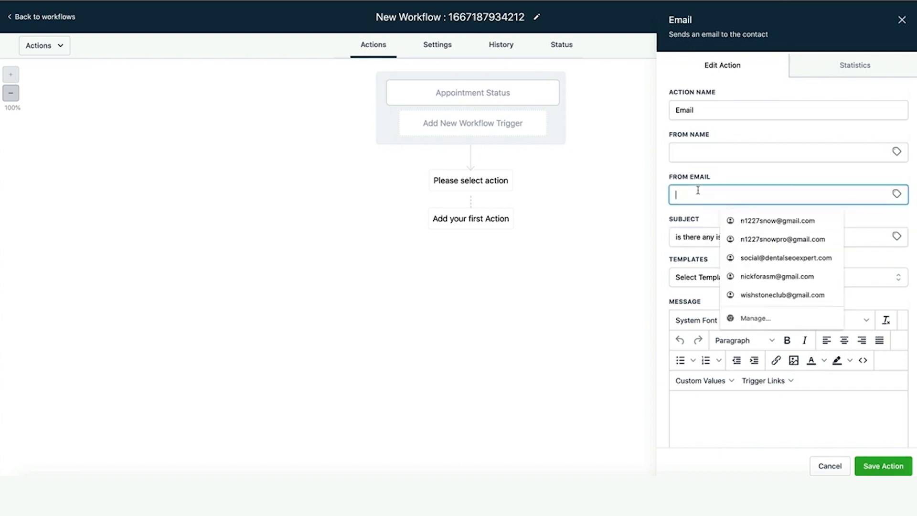
left_click(755, 221)
type("N")
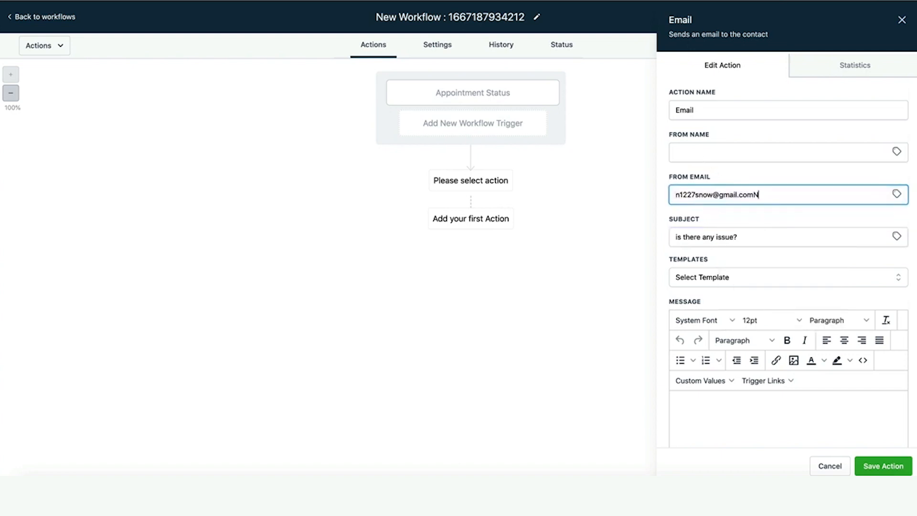
key("BackSpace")
key("BackSpace")
left_click(681, 151)
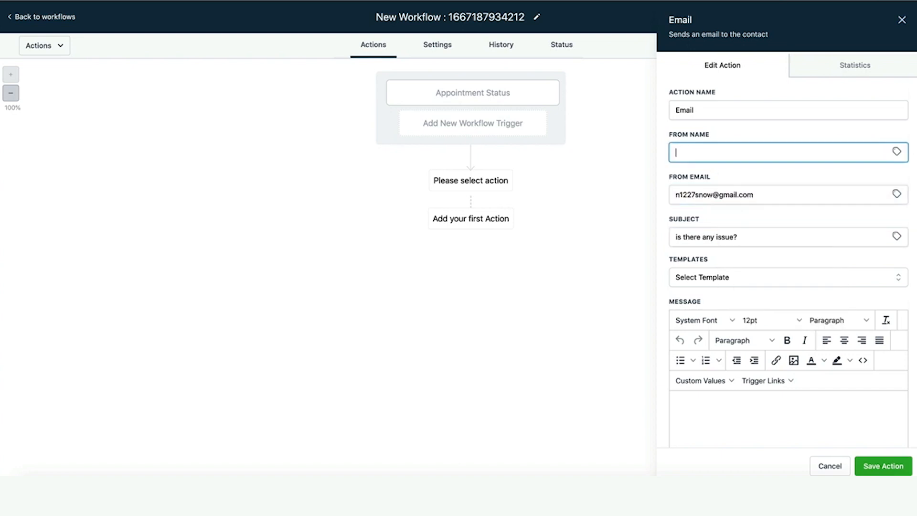
left_click(754, 417)
left_click(718, 382)
Start the email body with the contact's full name, a missed-meeting note, and the appointment start time.
mouse_move(712, 239)
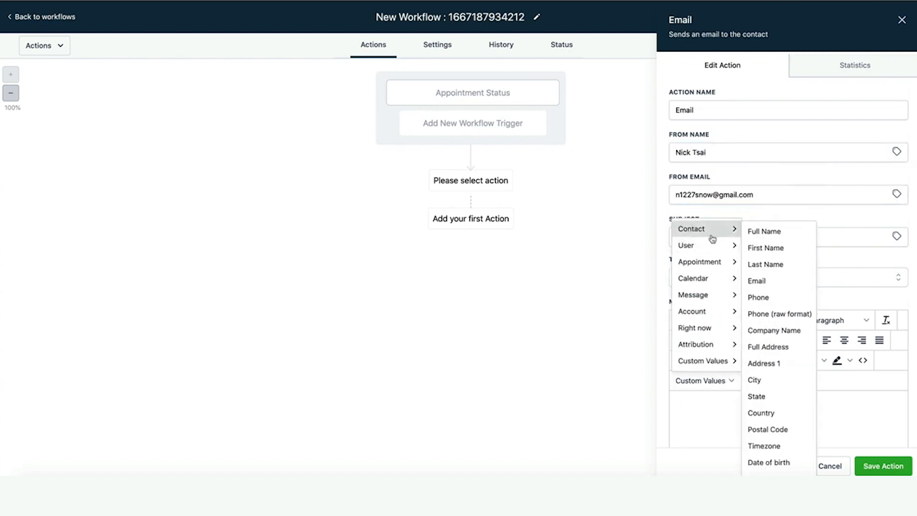
left_click(763, 232)
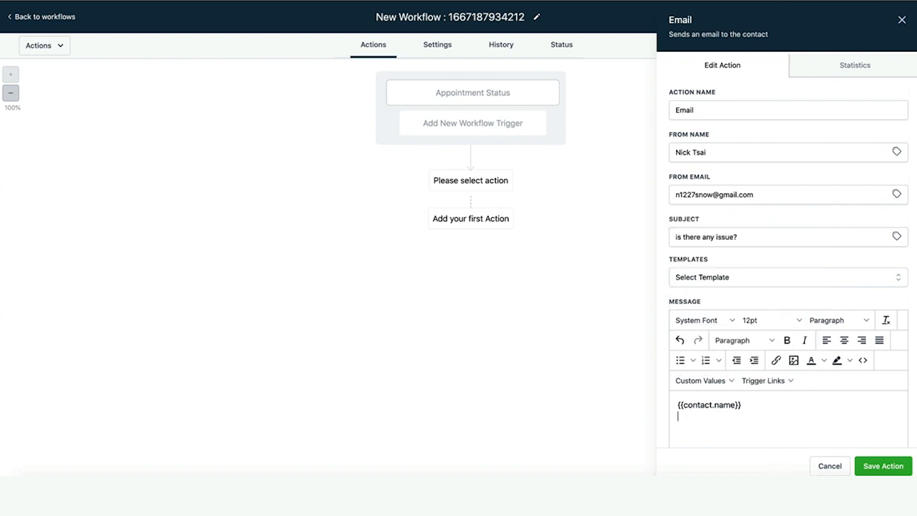
type("Thanks for scedule a me")
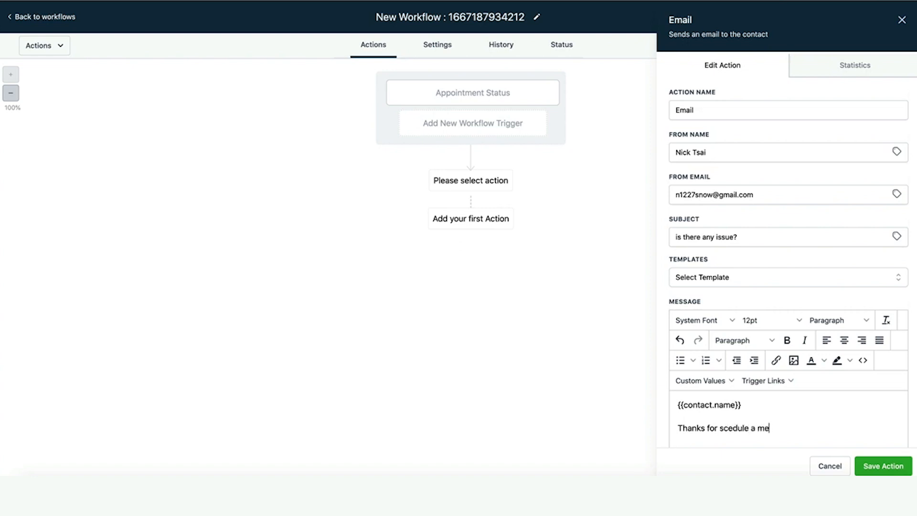
type("eting with mI noticed that you d")
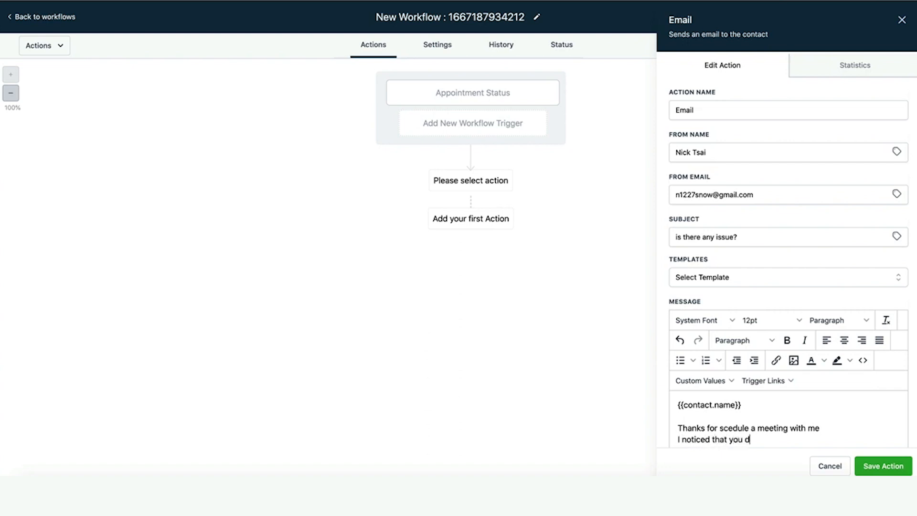
type("idn't show up on")
scroll(796, 391, "down", 3)
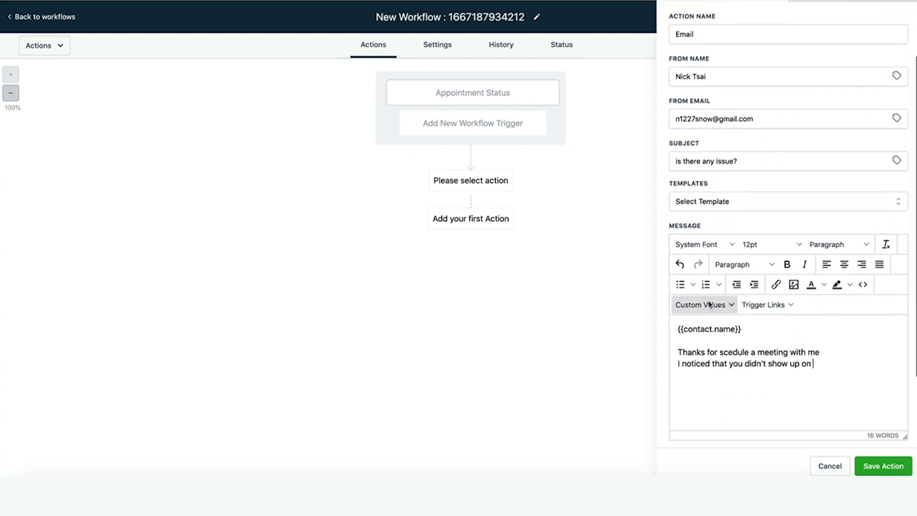
left_click(724, 305)
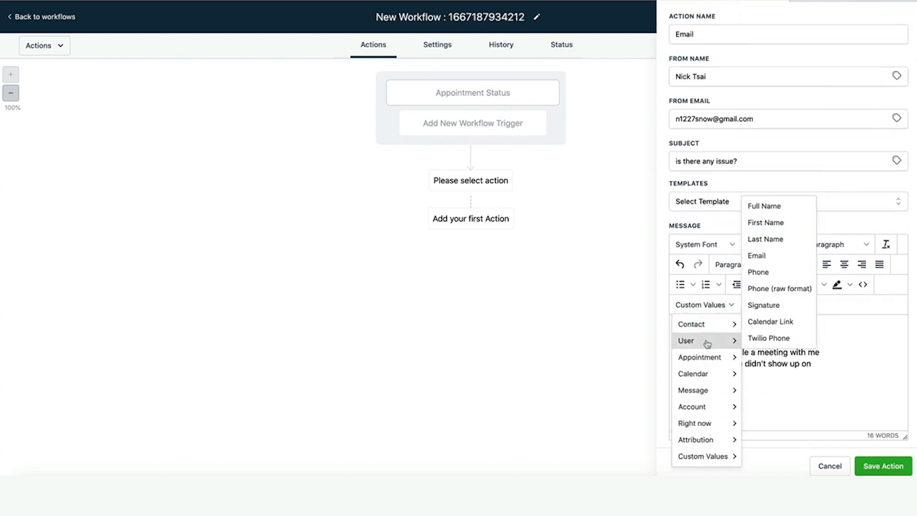
mouse_move(712, 357)
mouse_move(727, 340)
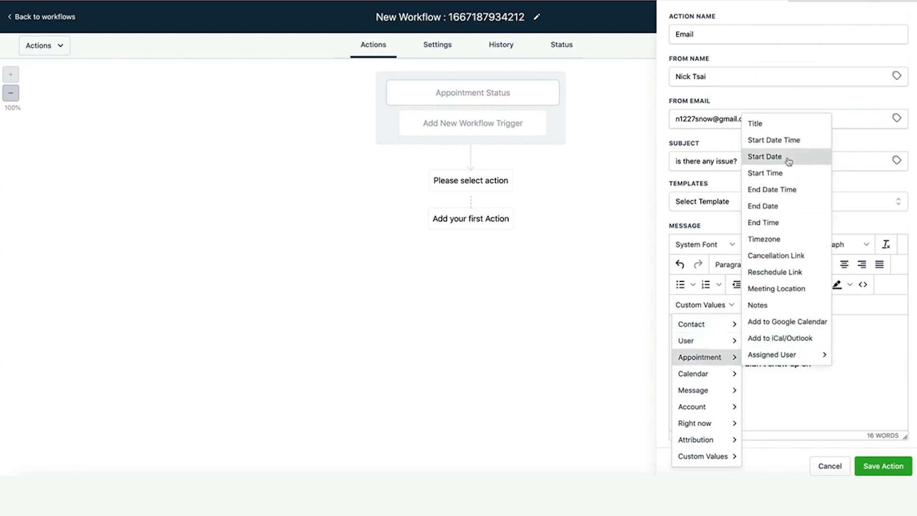
left_click(786, 140)
Add the lines 'If you want to schedule another meeting' and 'You can do it here'.
key("Return")
type("Is there anything")
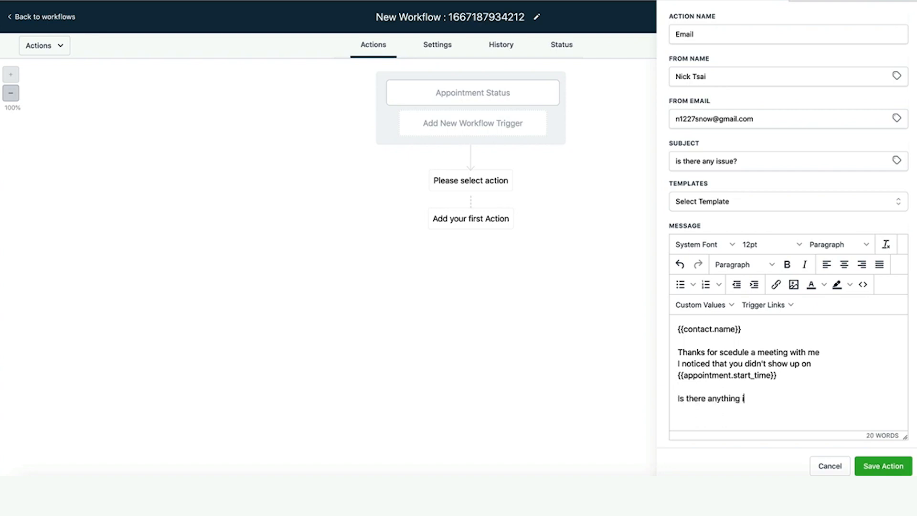
type(" I can hel")
type("Ask")
key("BackSpace")
key("BackSpace")
type("f you want to sceduel anot")
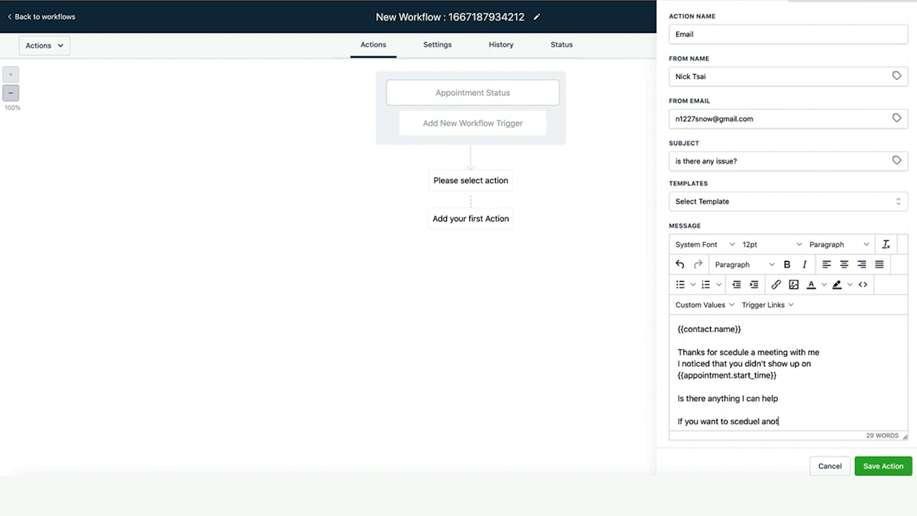
type("her meeting")
key("Return")
type("Y")
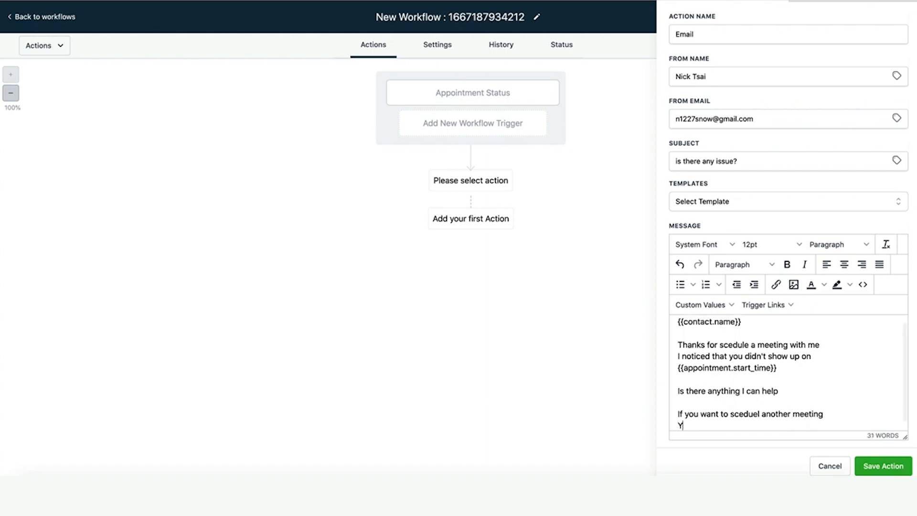
type("ou can")
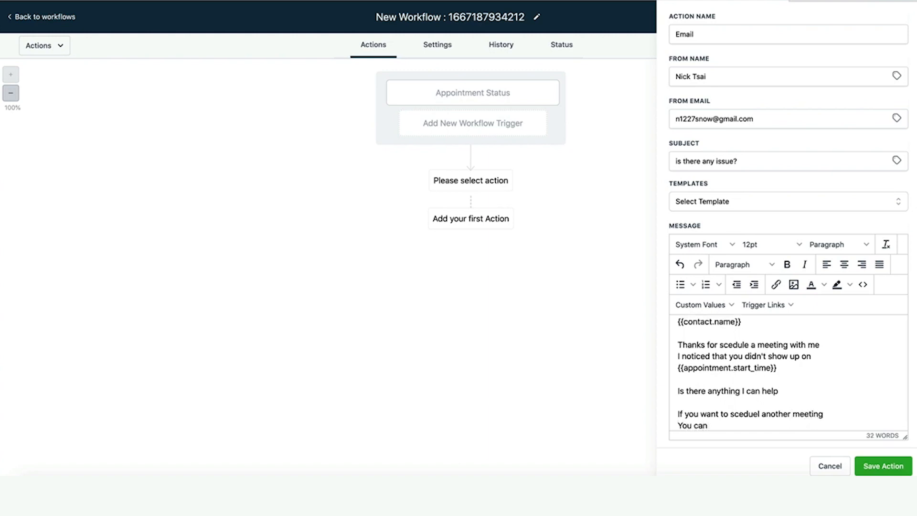
type(" do it here")
Insert the reschedule link, sign off with the sender's name, and save the email and workflow.
key("Return")
left_click(704, 304)
mouse_move(719, 357)
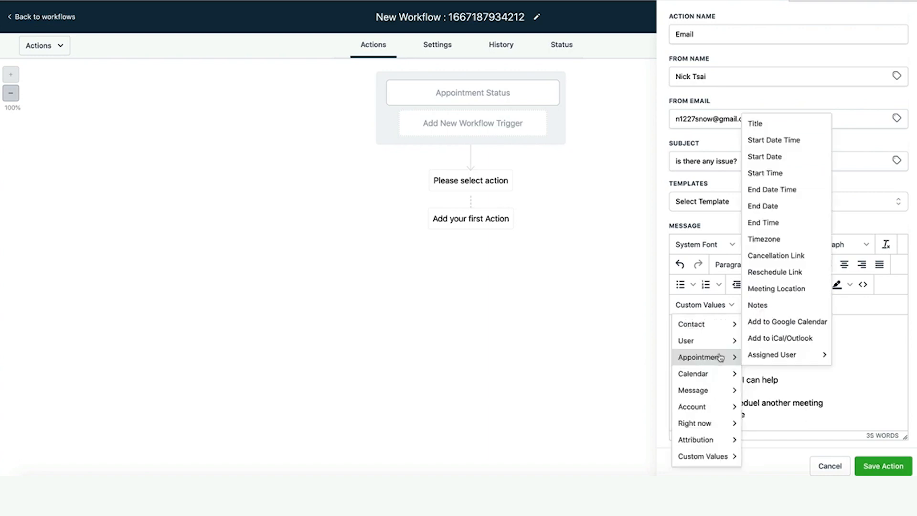
mouse_move(761, 357)
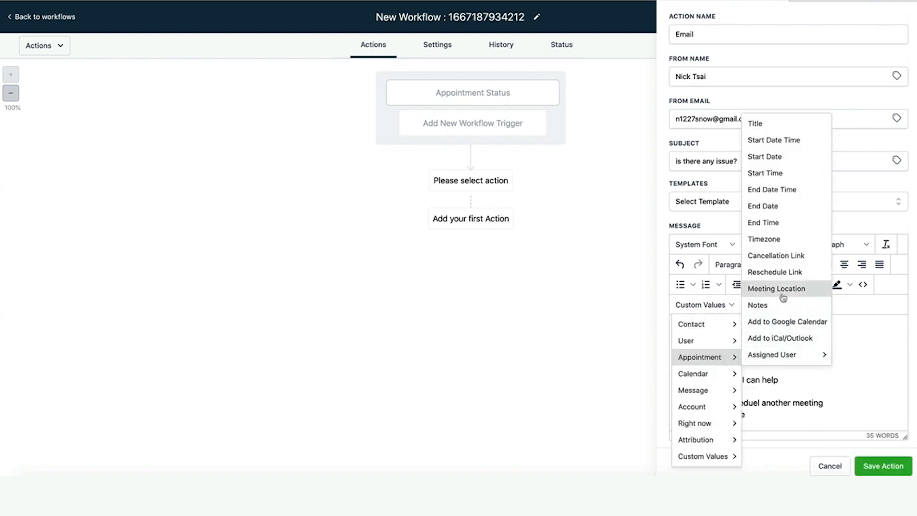
left_click(784, 272)
key("Return")
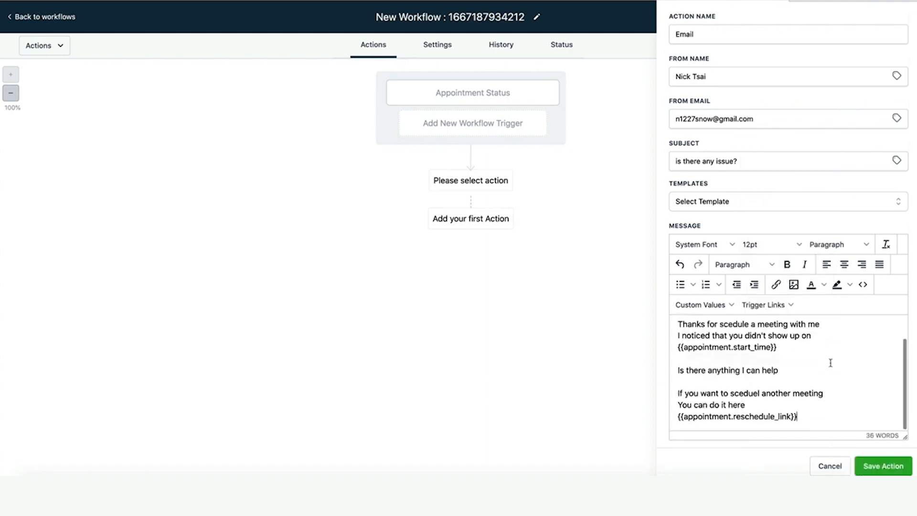
type("Nick Tsai")
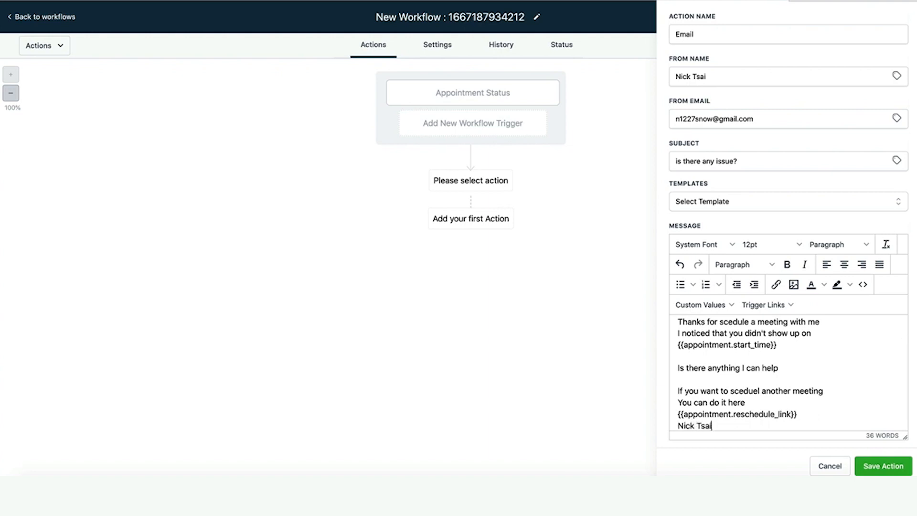
left_click(883, 466)
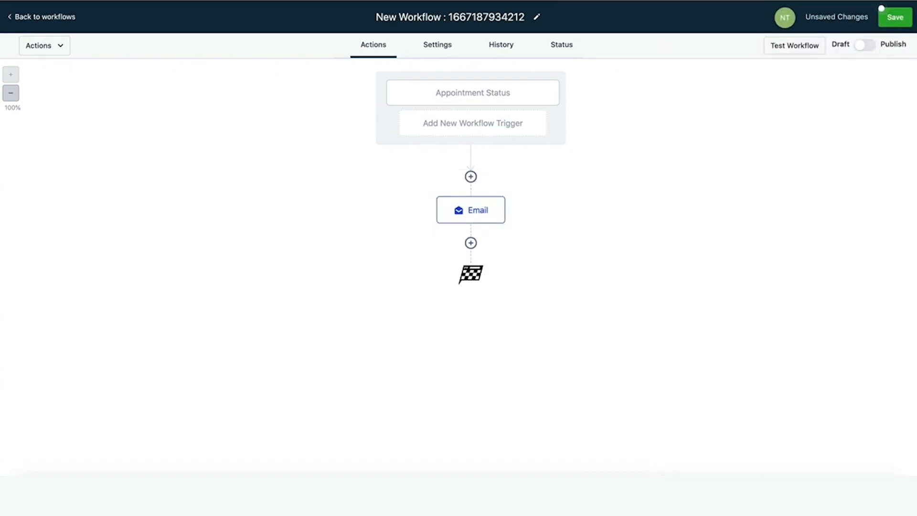
left_click(897, 18)
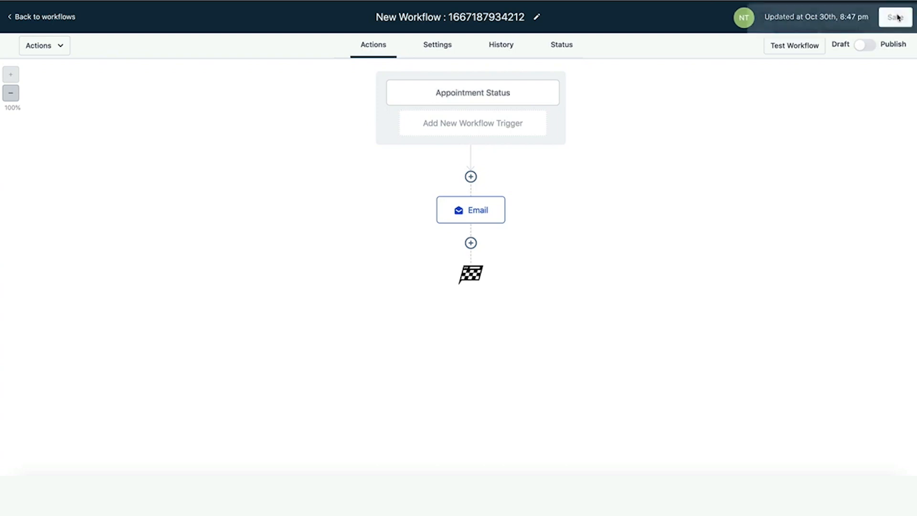